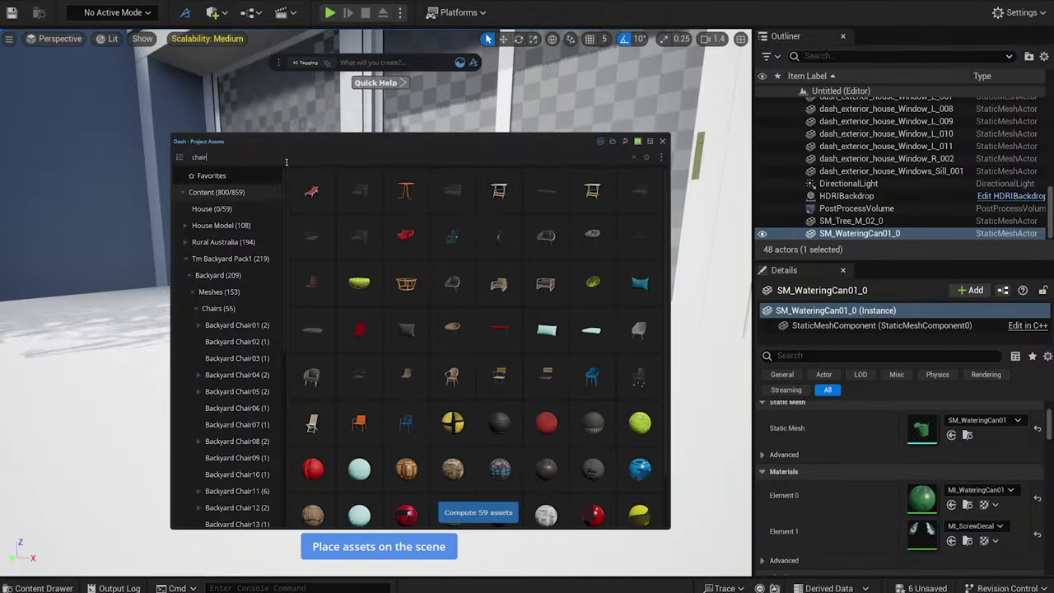
Search the project's chair assets for "orange"
type("orange")
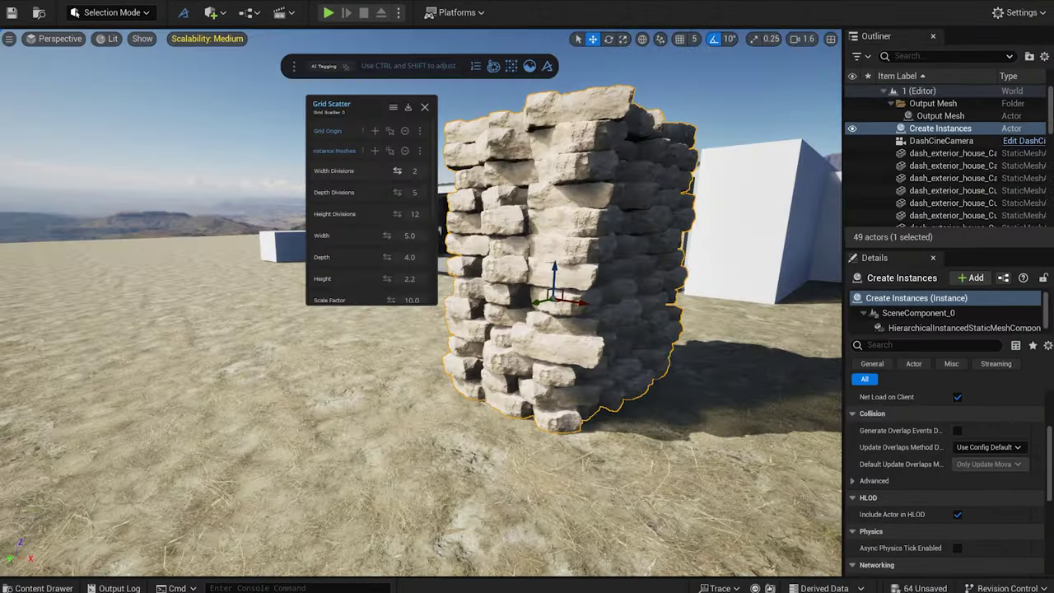
Adjust the Width Divisions of the Grid Scatter that builds the stacked-stone block
left_click_drag(387, 174, 395, 174)
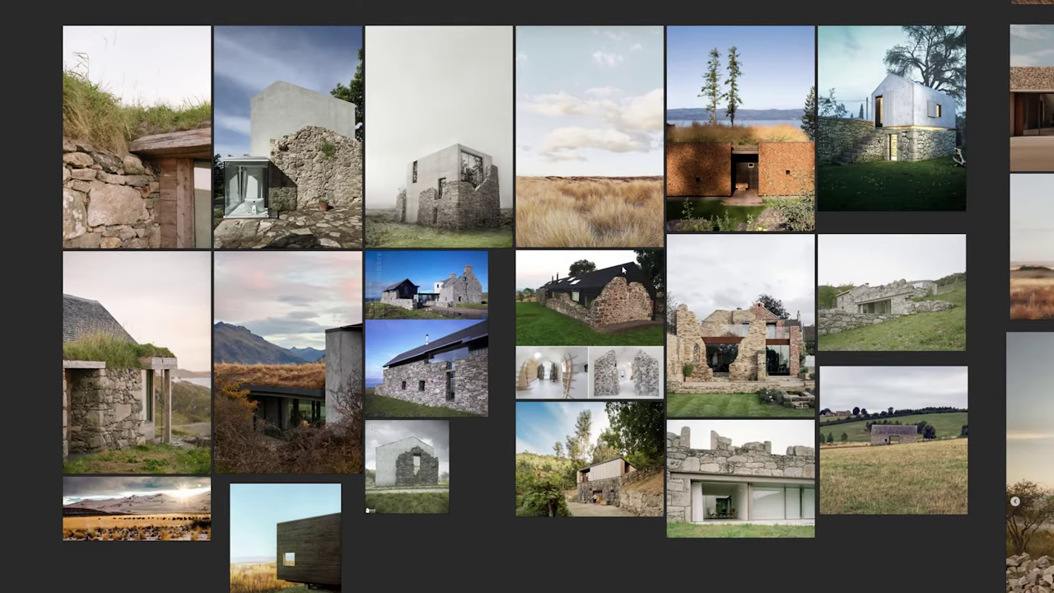
Look over the reference board of stone houses, dry grassland and sky images
middle_click_drag(946, 193, 405, 243)
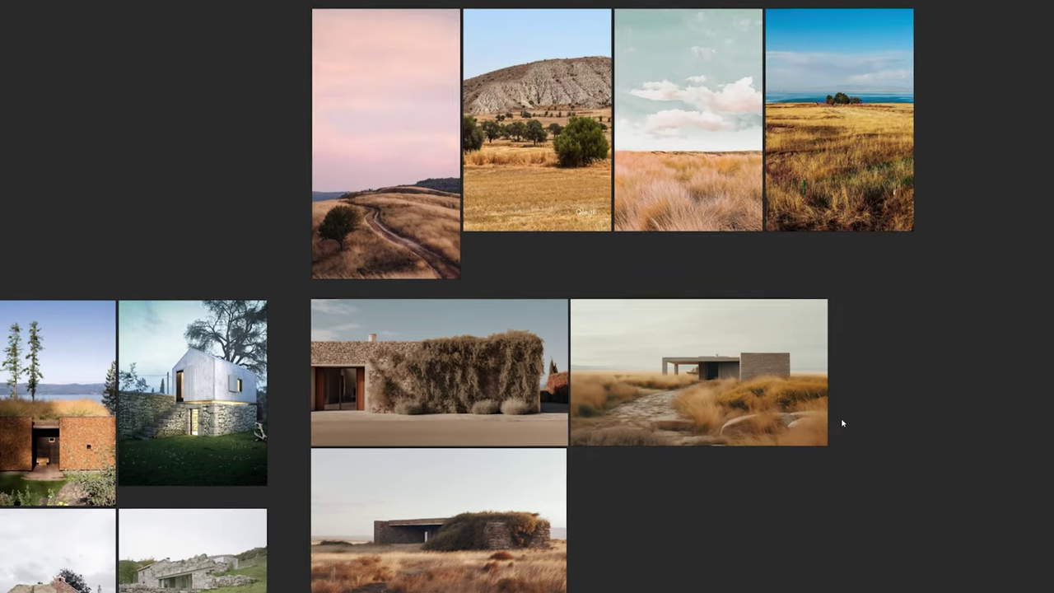
scroll(832, 433, "down", 3)
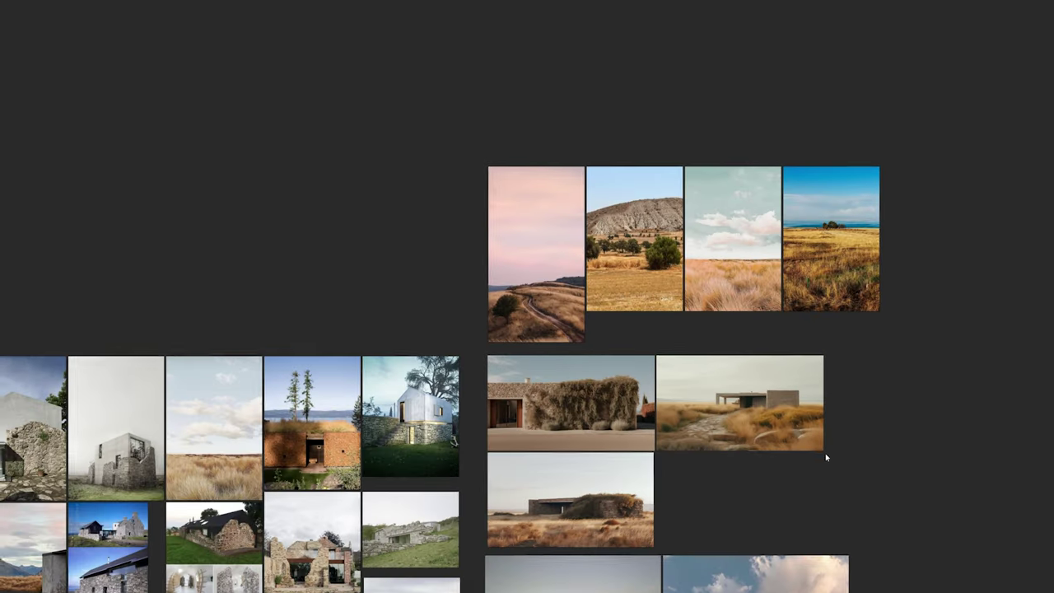
middle_click_drag(824, 455, 838, 160)
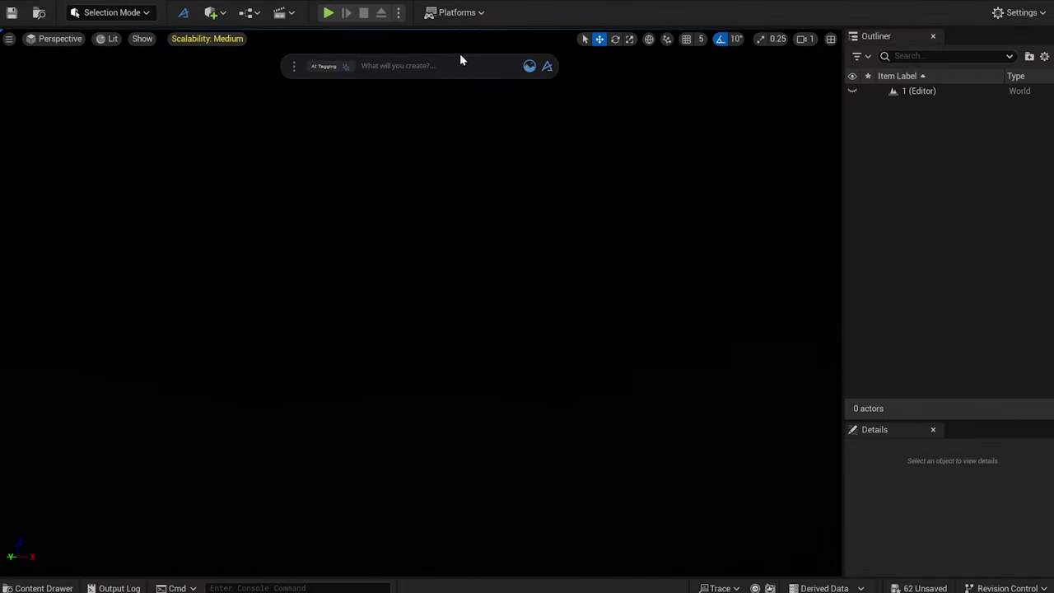
Open the Dash content browser, switch to the PolyHaven library and browse its HDRIs and favorites
left_click(528, 67)
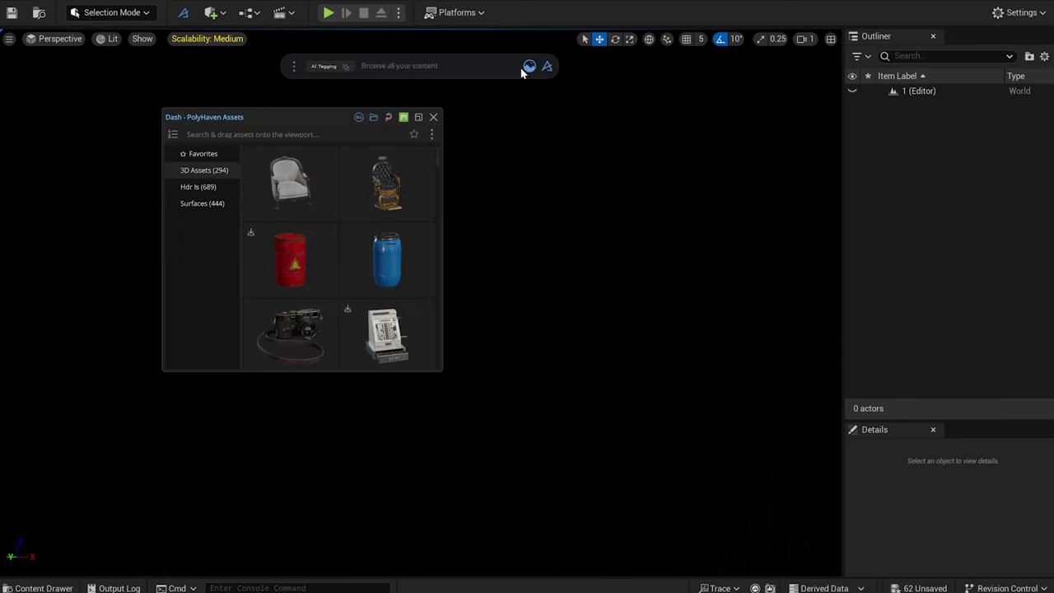
left_click(403, 118)
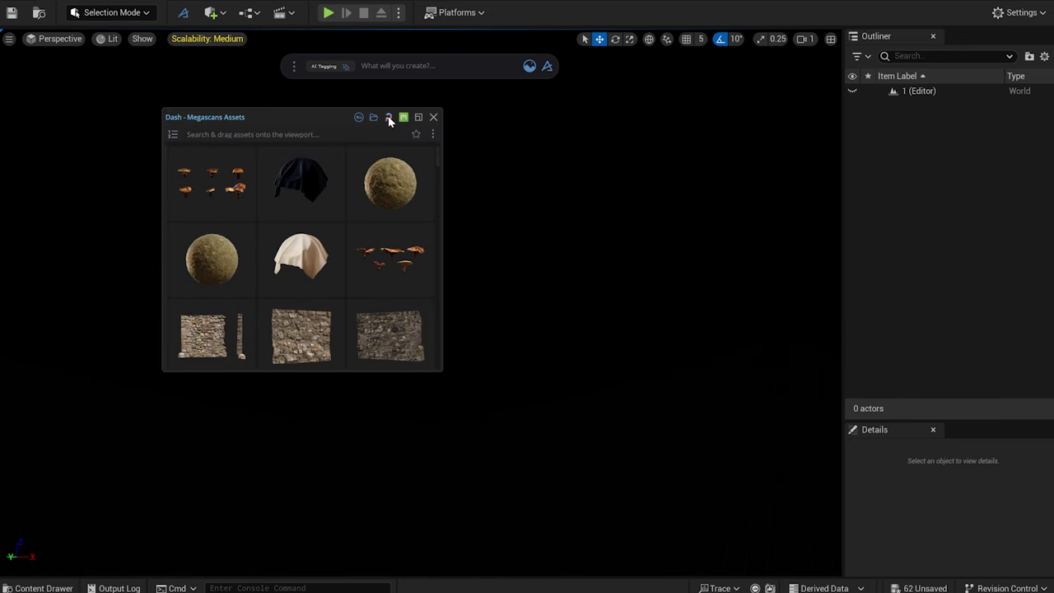
left_click(389, 118)
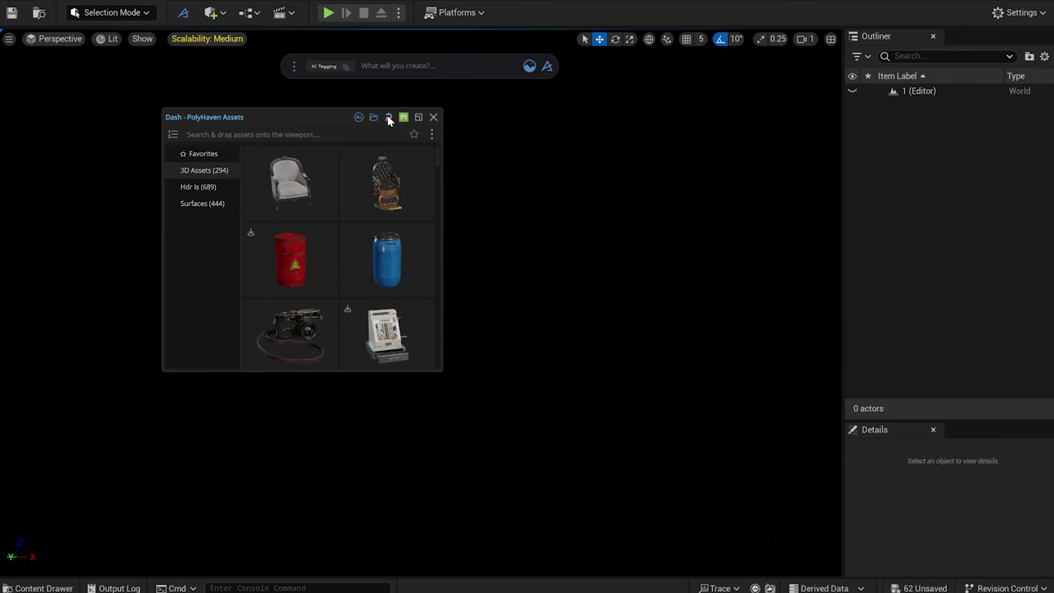
left_click(199, 186)
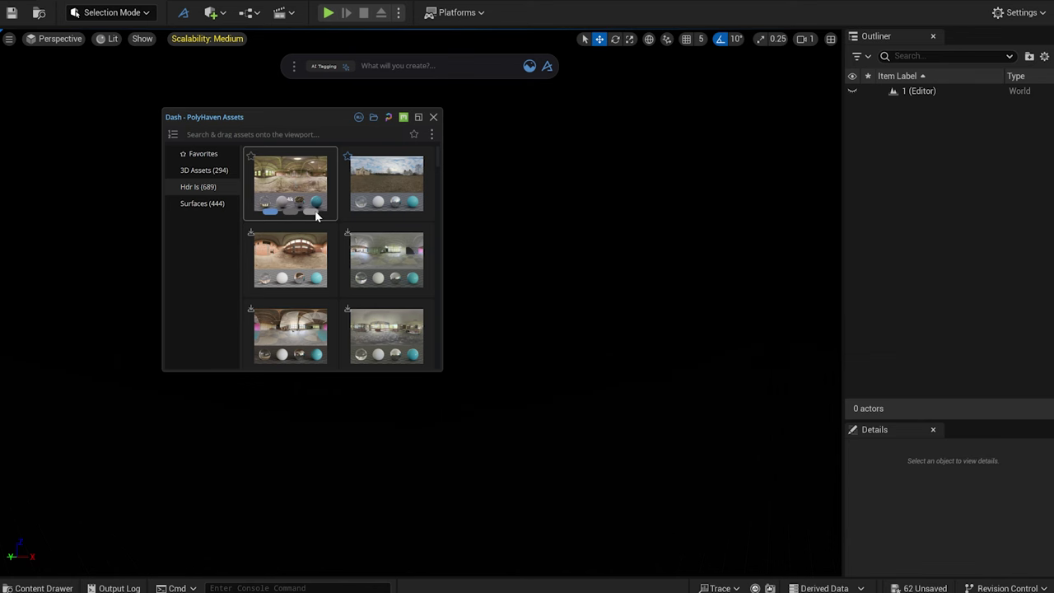
scroll(346, 280, "down", 5)
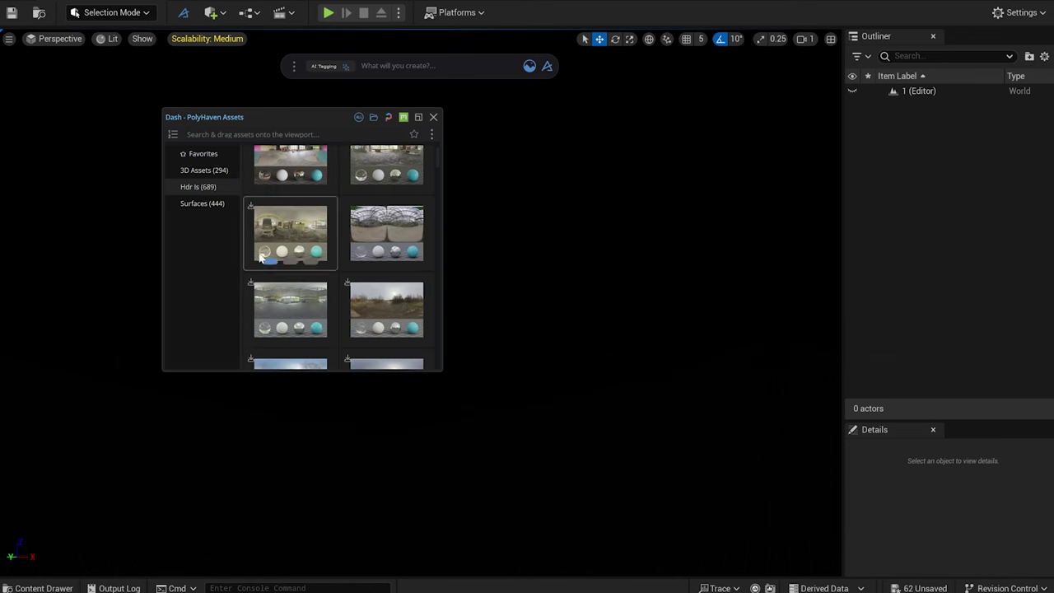
scroll(388, 242, "up", 3)
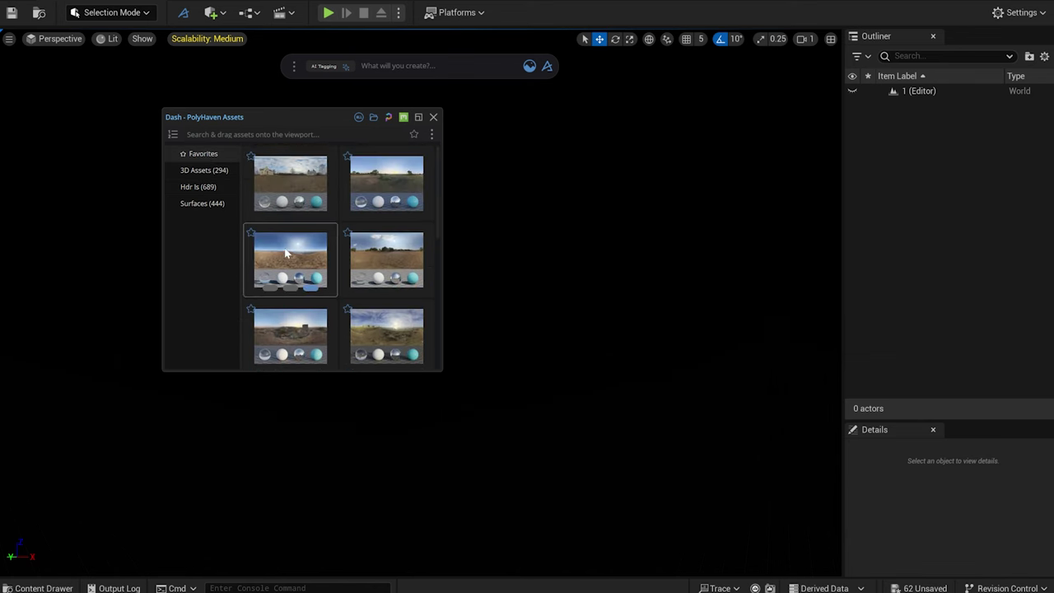
Search the favorites for "draken" and place the HDRI in the empty level as a backdrop
left_click(239, 134)
type("draken")
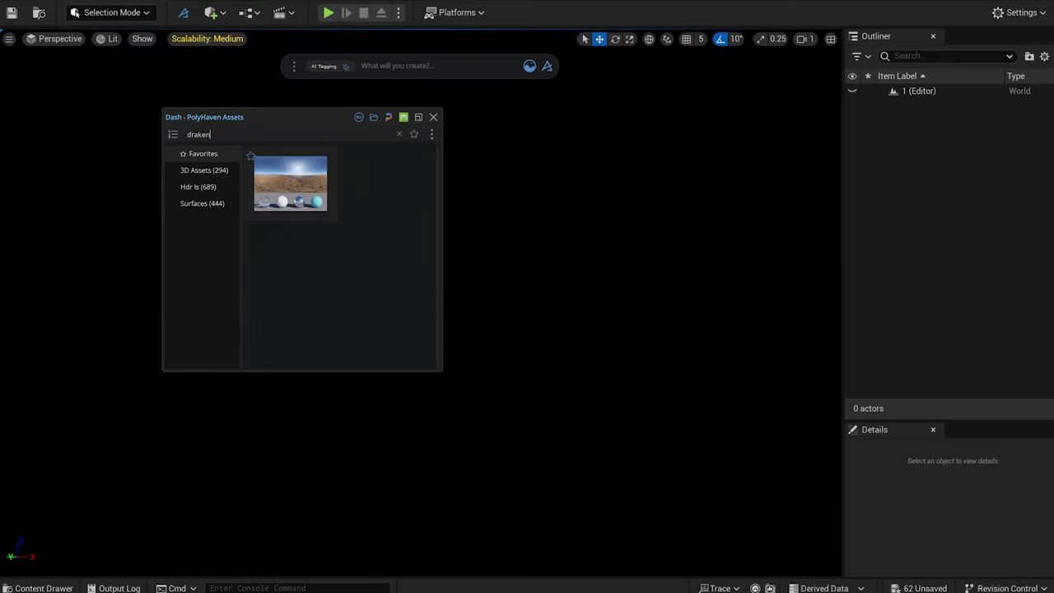
left_click_drag(292, 196, 581, 287)
mouse_move(581, 287)
right_mouse_down()
mouse_move(709, 321)
mouse_move(687, 321)
mouse_move(675, 285)
mouse_move(816, 305)
mouse_move(581, 287)
right_mouse_up()
Import all meshes of the dash_exterior_house FBX into the house content folder with the existing import options
key("ctrl+space")
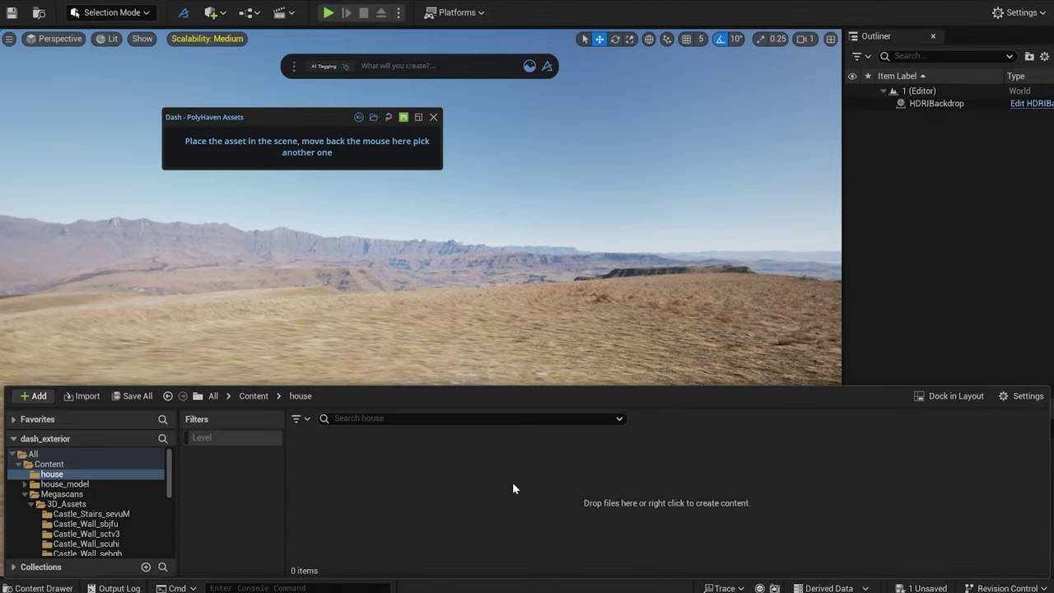
right_click(408, 504)
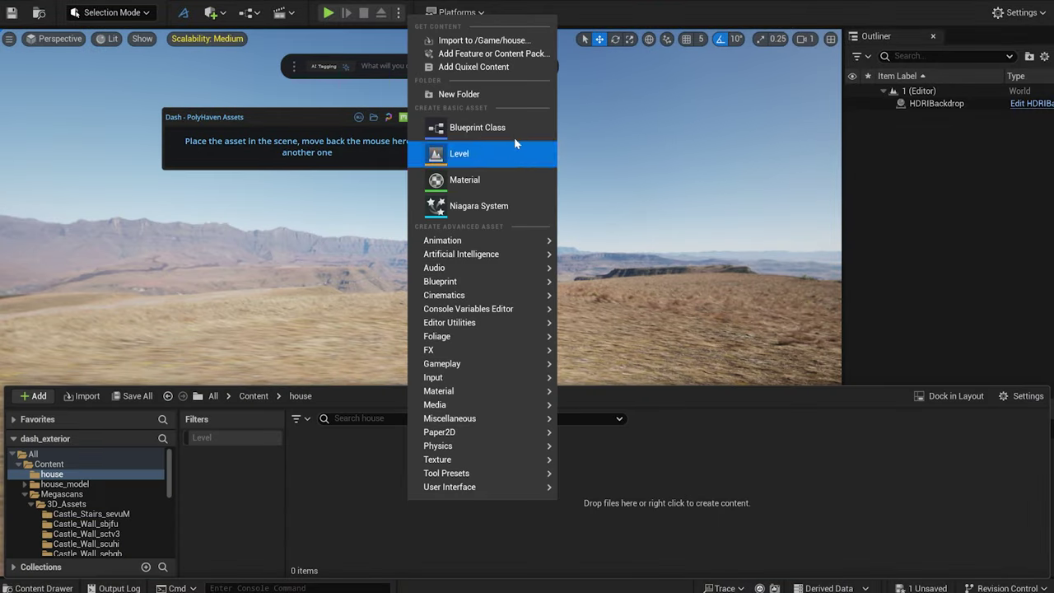
left_click(484, 40)
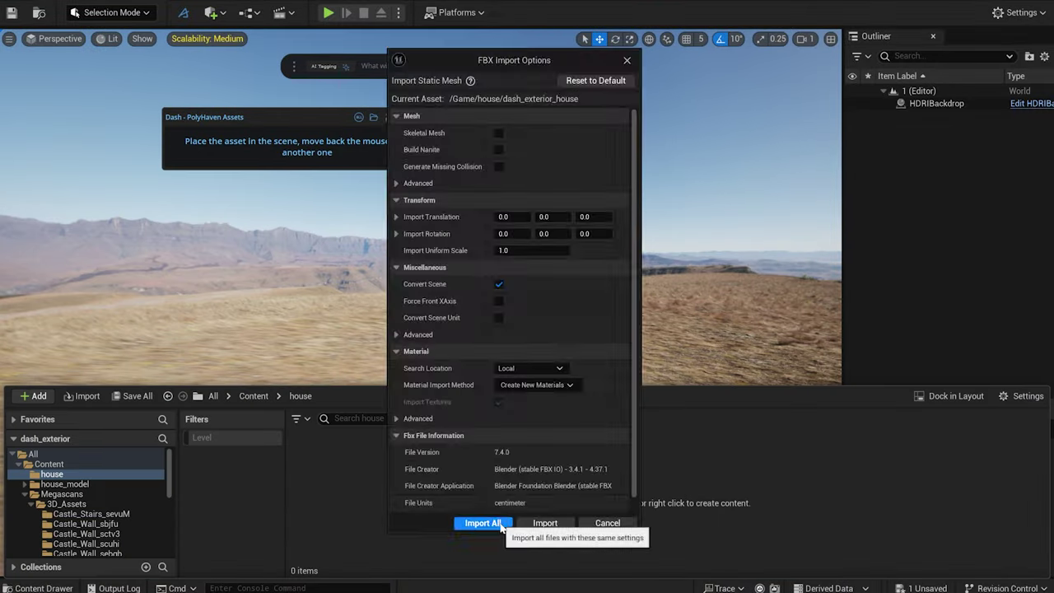
left_click(492, 522)
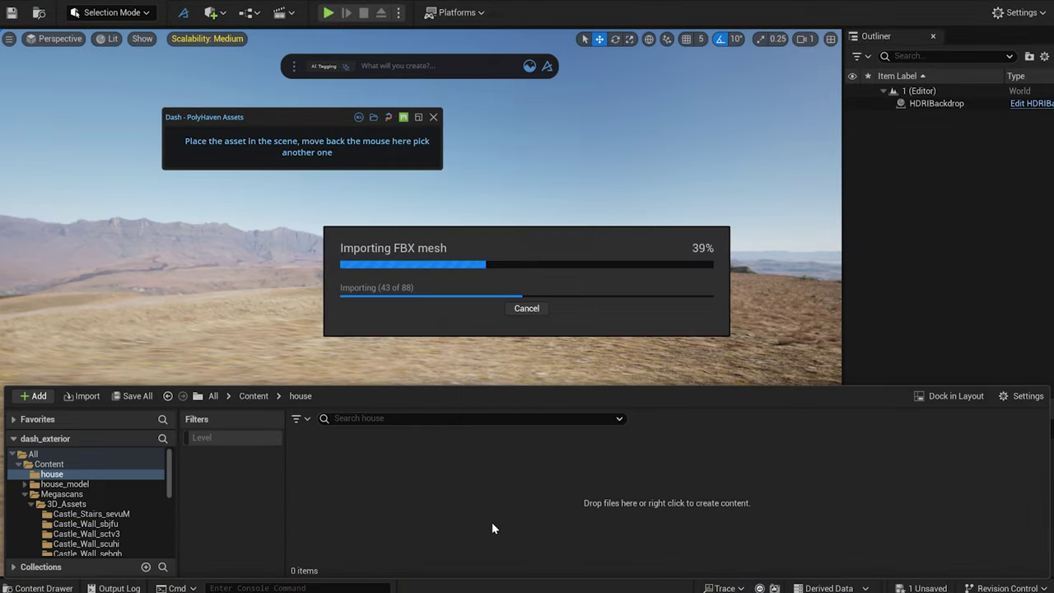
Rotate the HDRI backdrop to 170 degrees around the vertical axis
right_click_drag(421, 302, 422, 302)
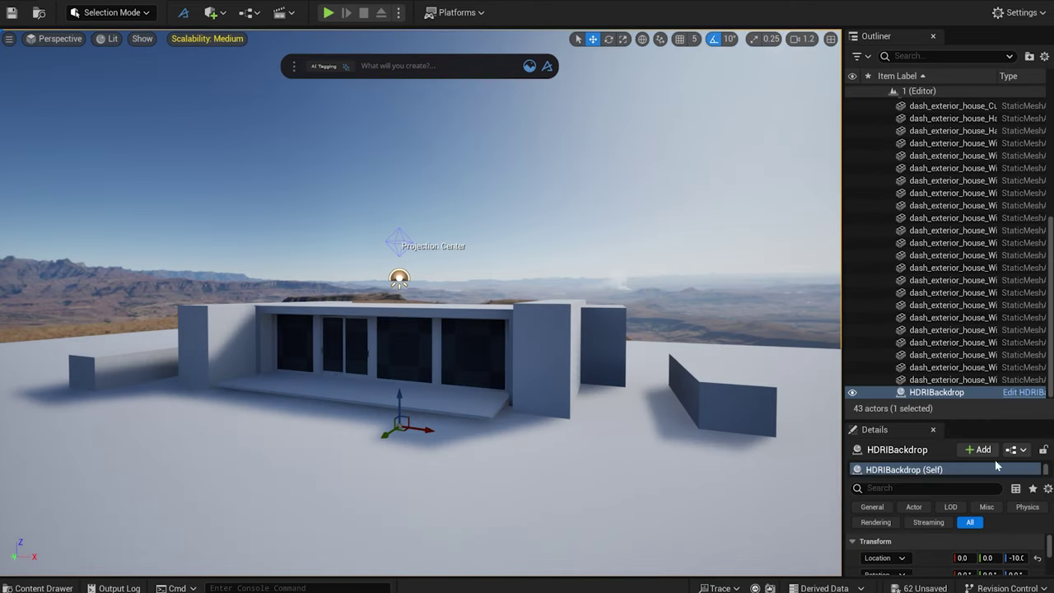
left_click_drag(987, 423, 987, 249)
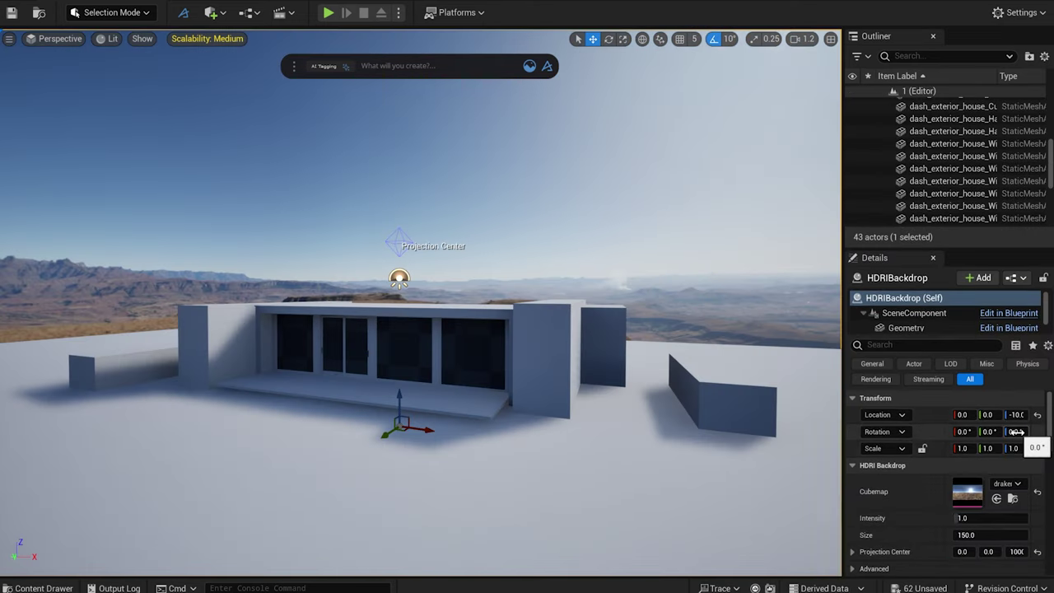
mouse_move(1016, 431)
left_mouse_down()
mouse_move(1038, 432)
mouse_move(1019, 432)
left_mouse_up()
type("170")
key("Return")
right_click_drag(544, 136, 444, 74)
key("f")
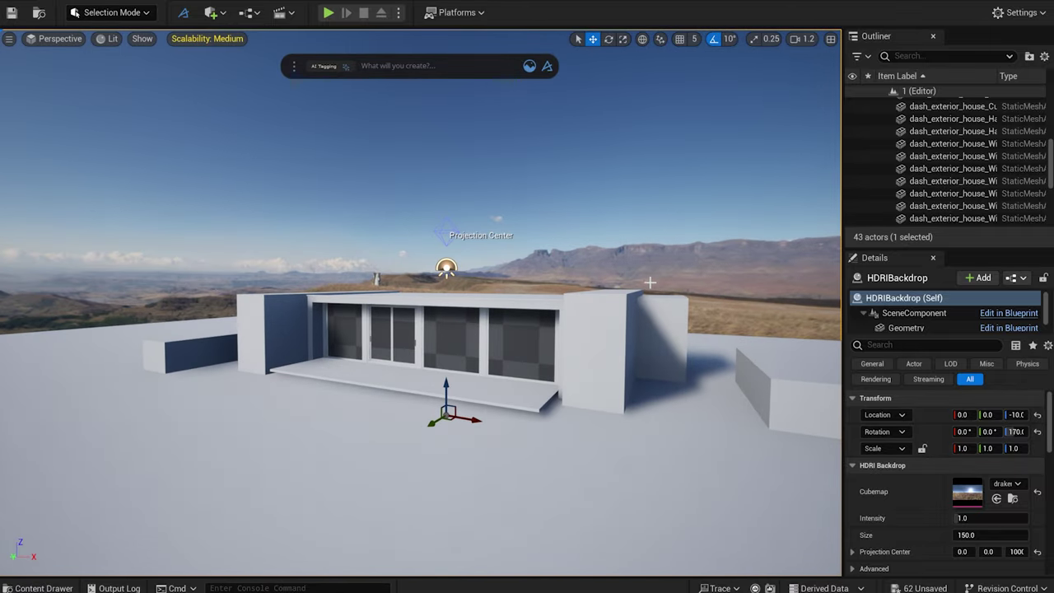
Place a Directional Light actor on the ground near the house
right_click(237, 331)
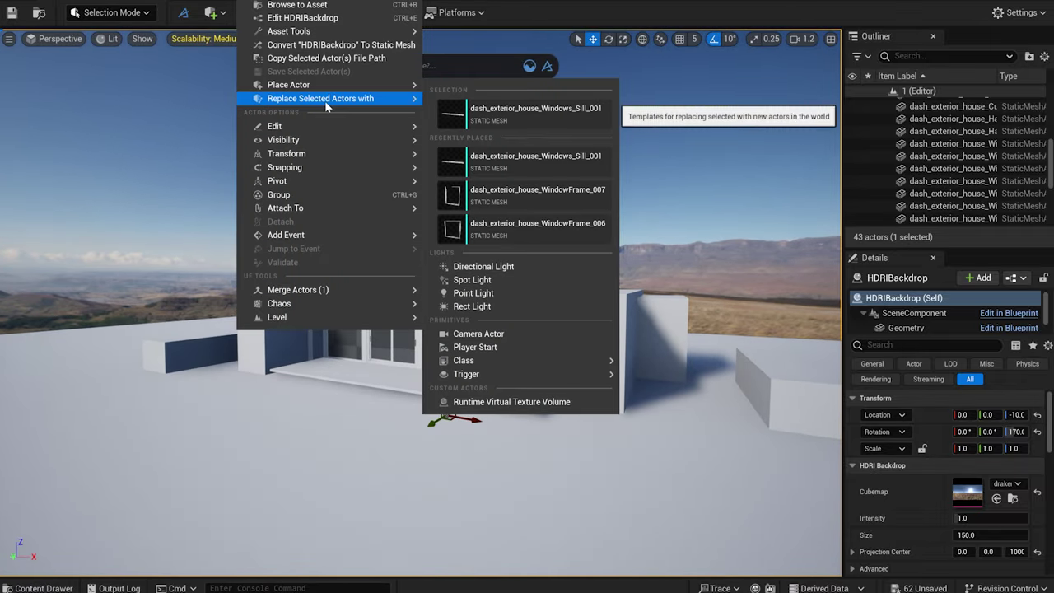
mouse_move(326, 89)
left_click(485, 272)
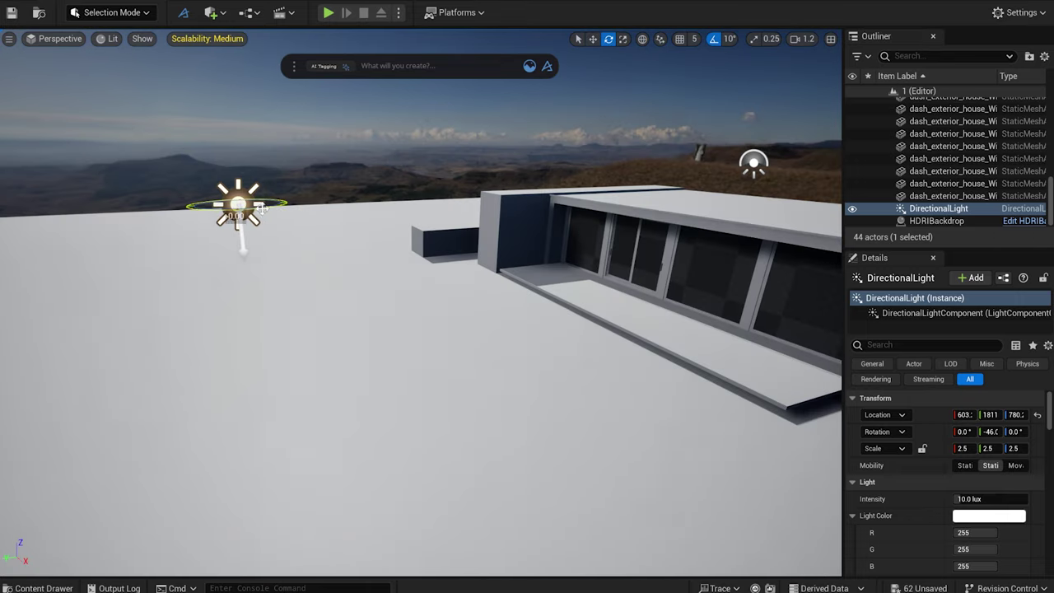
Rotate the directional light to about -50 degrees around the vertical axis so it shines diagonally onto the house
left_click_drag(262, 208, 293, 208)
right_click_drag(293, 208, 200, 197)
left_click_drag(675, 294, 613, 298)
right_click_drag(584, 318, 662, 250)
key("q")
left_click_drag(432, 311, 379, 327)
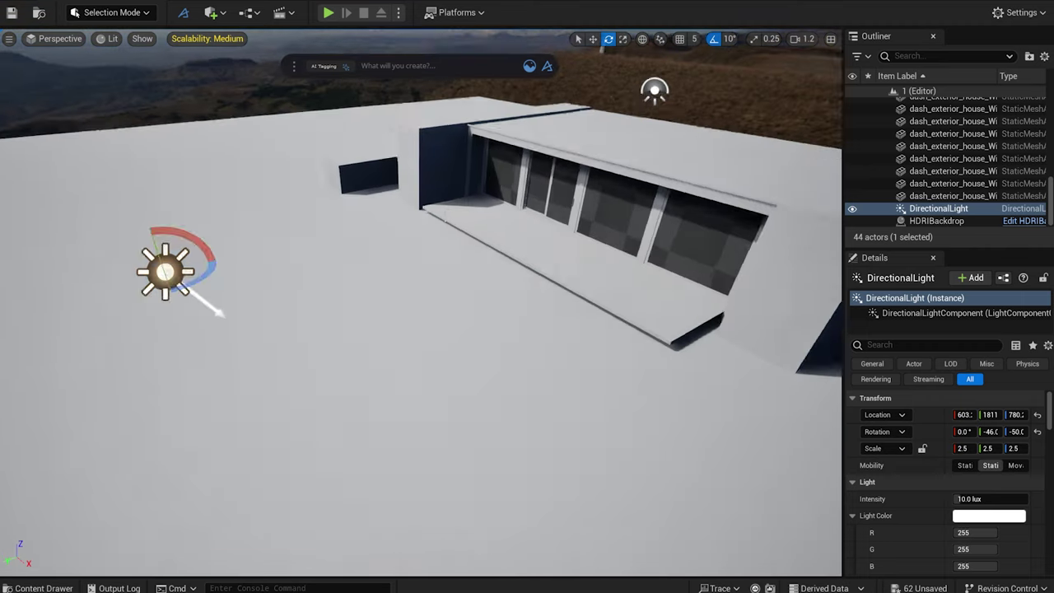
Add a Post Process Volume and move it off the house front toward the low wall on the sunlit side
right_click_drag(446, 217, 502, 238)
left_click(221, 17)
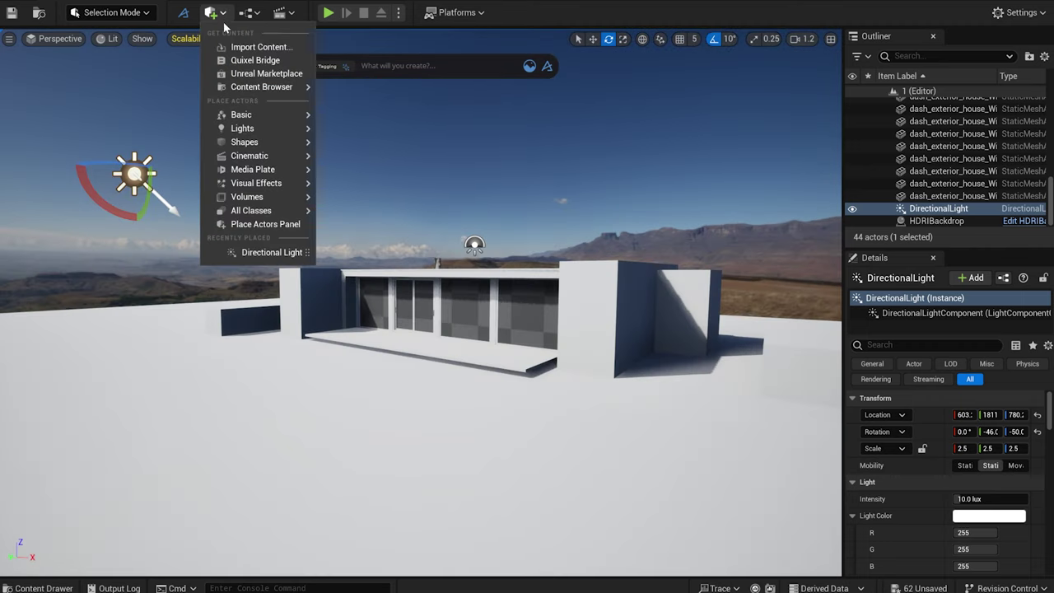
mouse_move(256, 182)
left_click(384, 191)
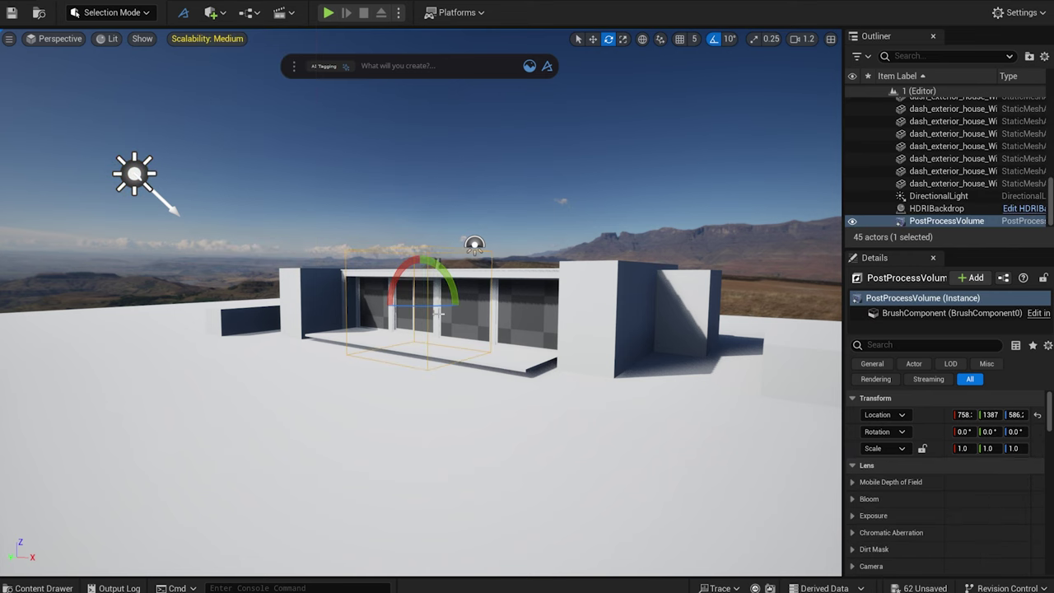
key("w")
left_click_drag(400, 306, 243, 318)
Enable Infinite Extent (Unbound) on the post process volume
left_click(913, 345)
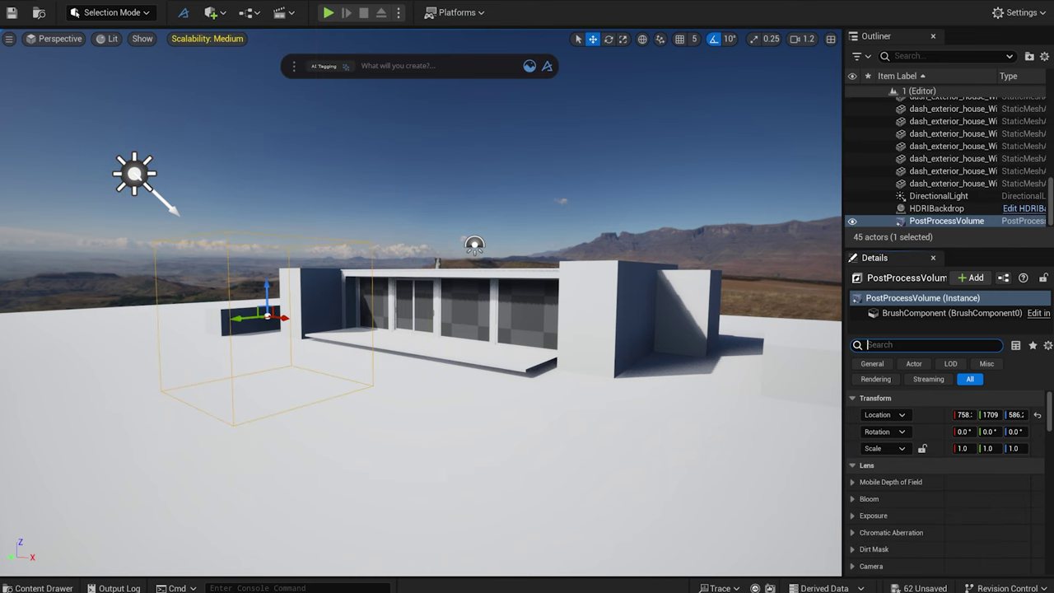
type("unb")
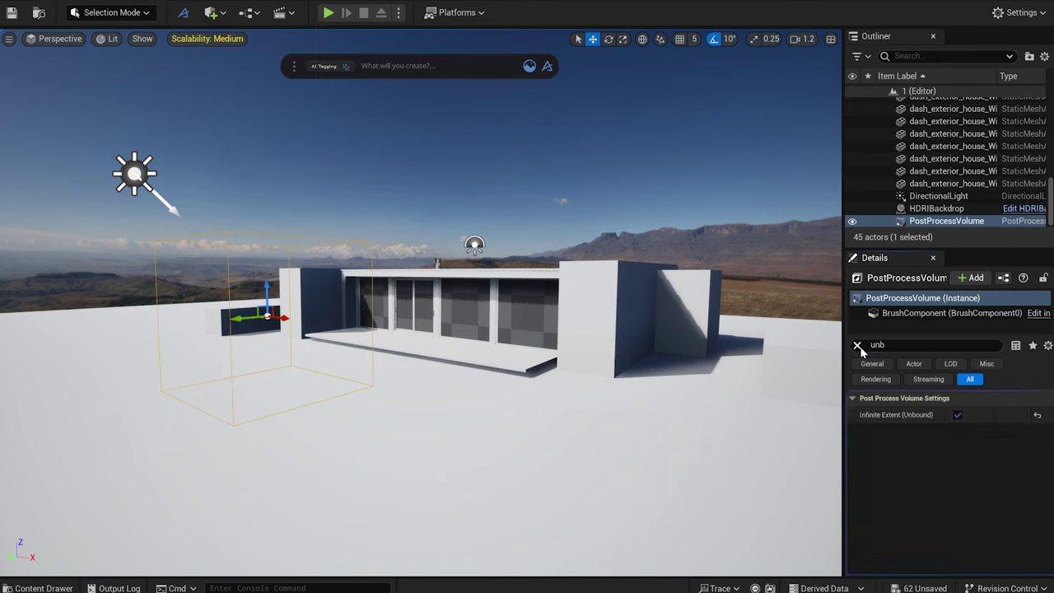
left_click(857, 345)
Override the volume's exposure with Min EV100 and Max EV100 of 1.0, and lower the volume below the ground
left_click(853, 516)
scroll(892, 523, "down", 5)
left_click(874, 476)
left_click(875, 493)
left_click(1007, 478)
type("1")
key("Tab")
type("1")
key("Return")
mouse_move(626, 306)
right_mouse_down()
mouse_move(599, 316)
mouse_move(635, 317)
right_mouse_up()
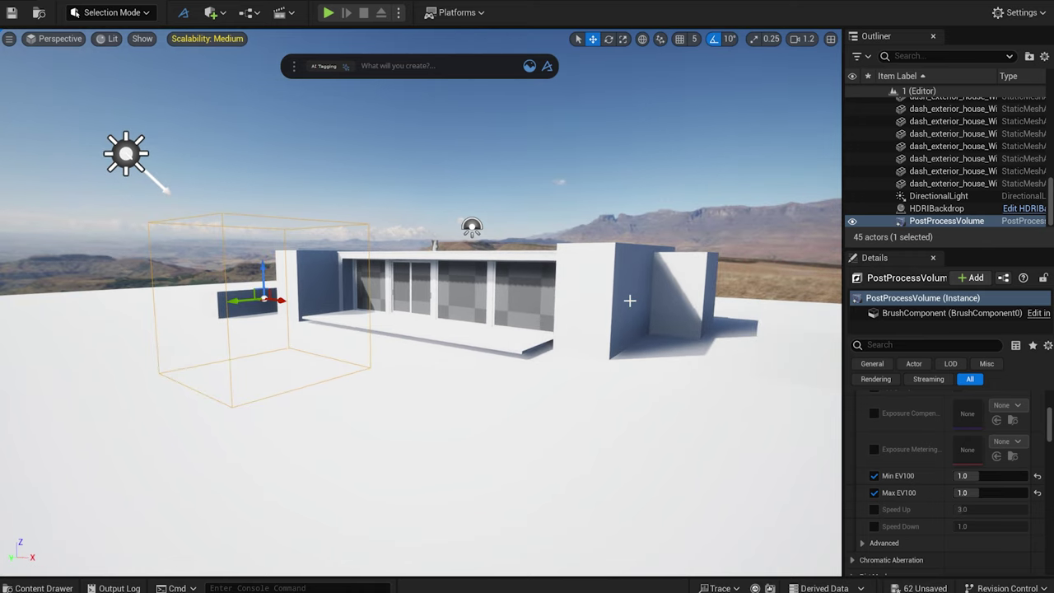
left_click_drag(262, 278, 274, 540)
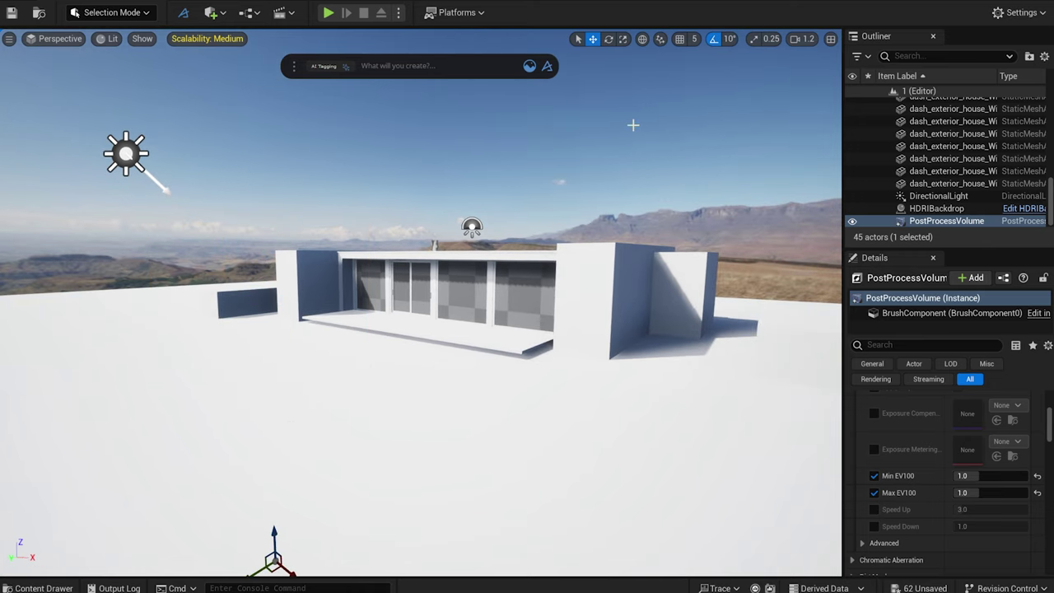
Create a cine camera with a focal length of 40 and pull it back to frame the whole house
left_click(460, 68)
type("camer")
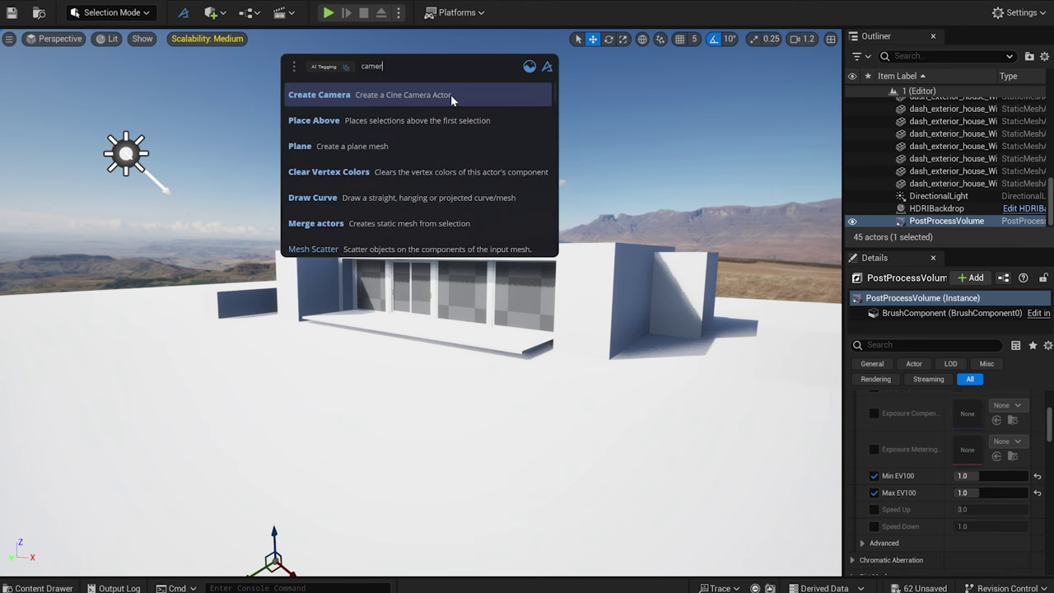
left_click(451, 95)
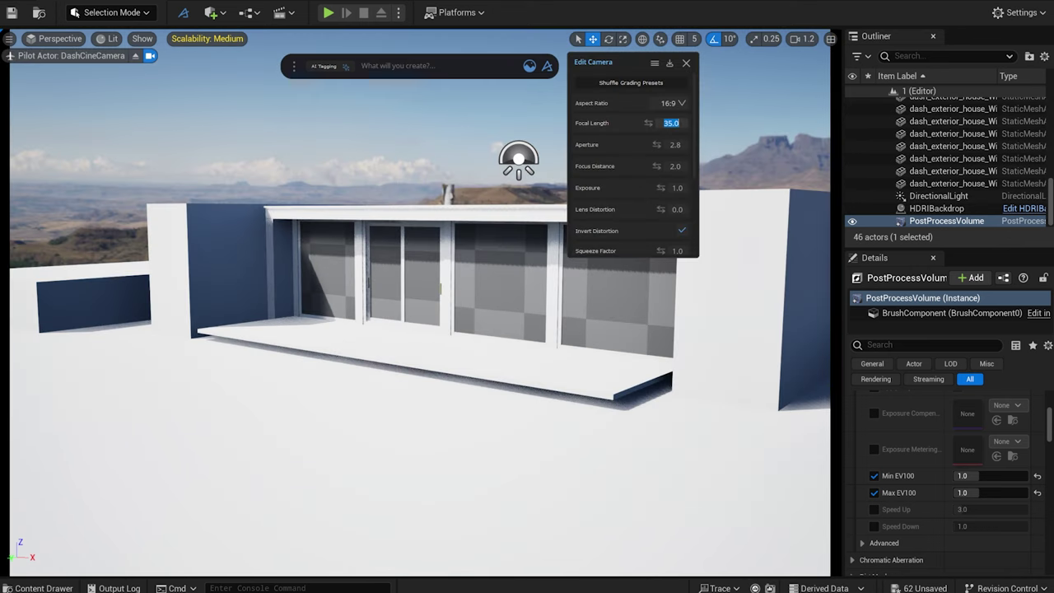
key("Return")
scroll(482, 411, "down", 5)
right_click_drag(486, 391, 470, 411)
right_click_drag(409, 328, 407, 334)
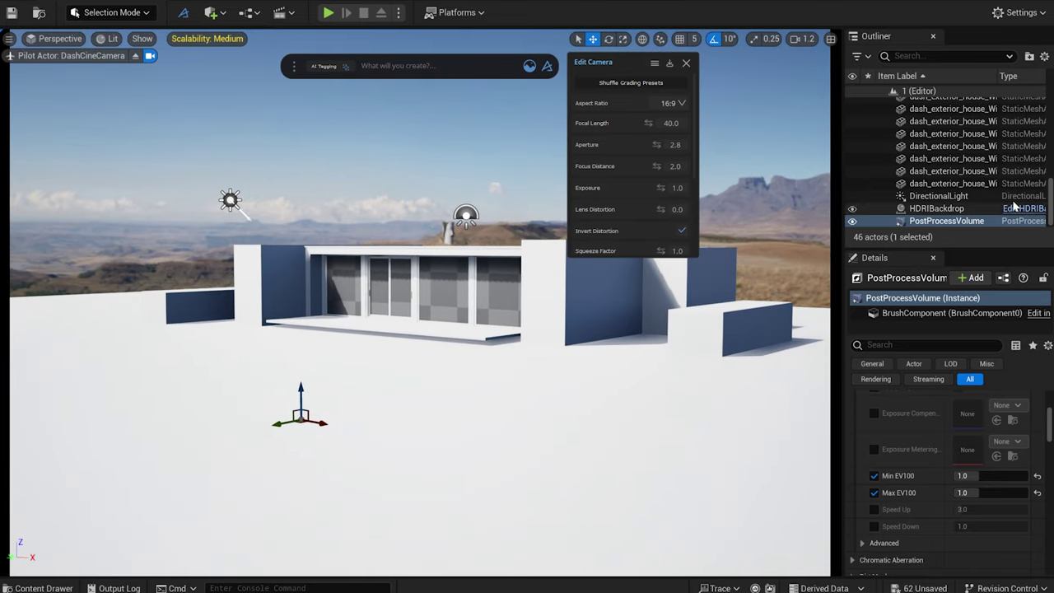
left_click(674, 145)
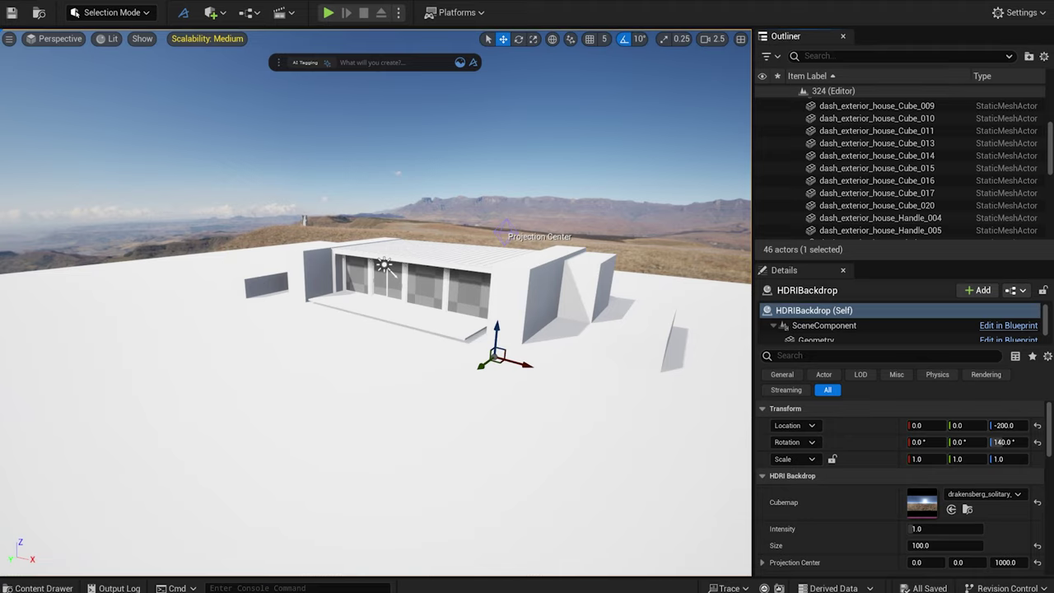
Browse the project's content folders down to the RuralAustralia static meshes and return to the RuralAustralia folder
key("ctrl+space")
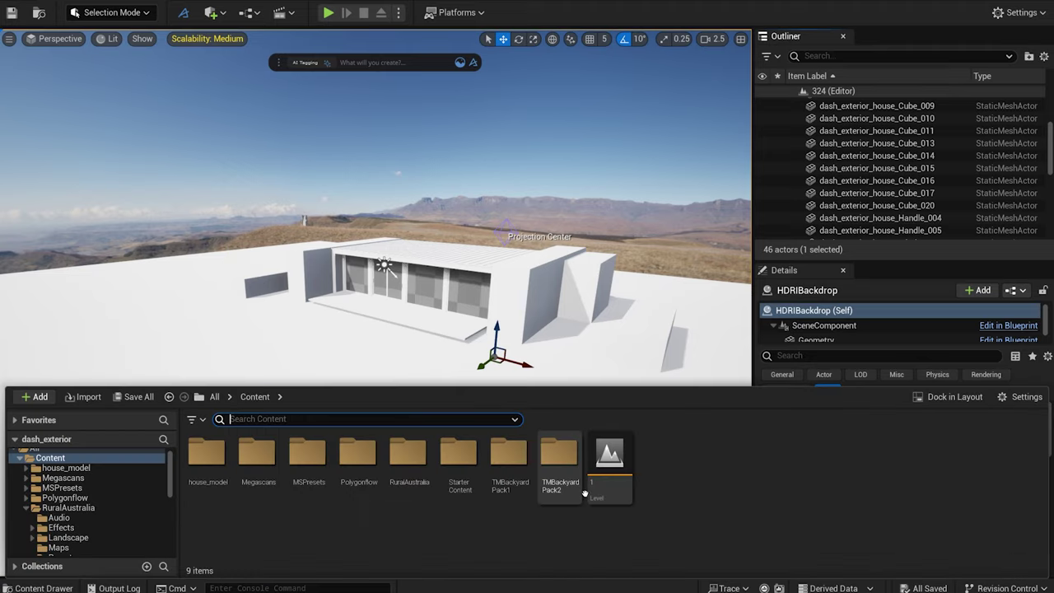
double_click(560, 451)
right_click(560, 451)
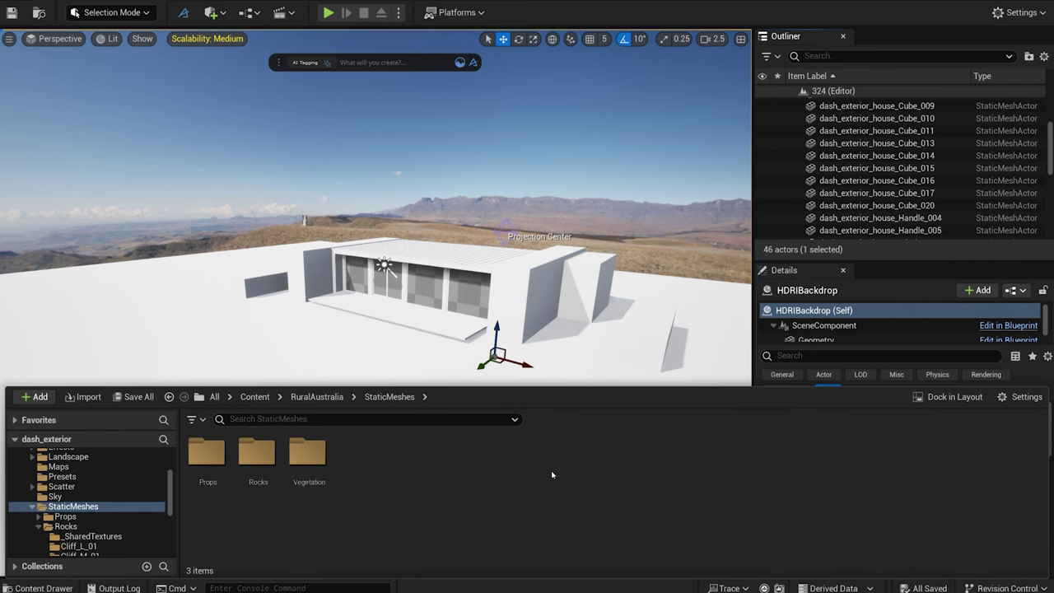
key("Escape")
double_click(257, 451)
double_click(560, 452)
left_click(389, 397)
left_click(317, 397)
Filter the RuralAustralia content to static meshes and try a kangaroo road sign in front of the house, removing it again
left_click(192, 420)
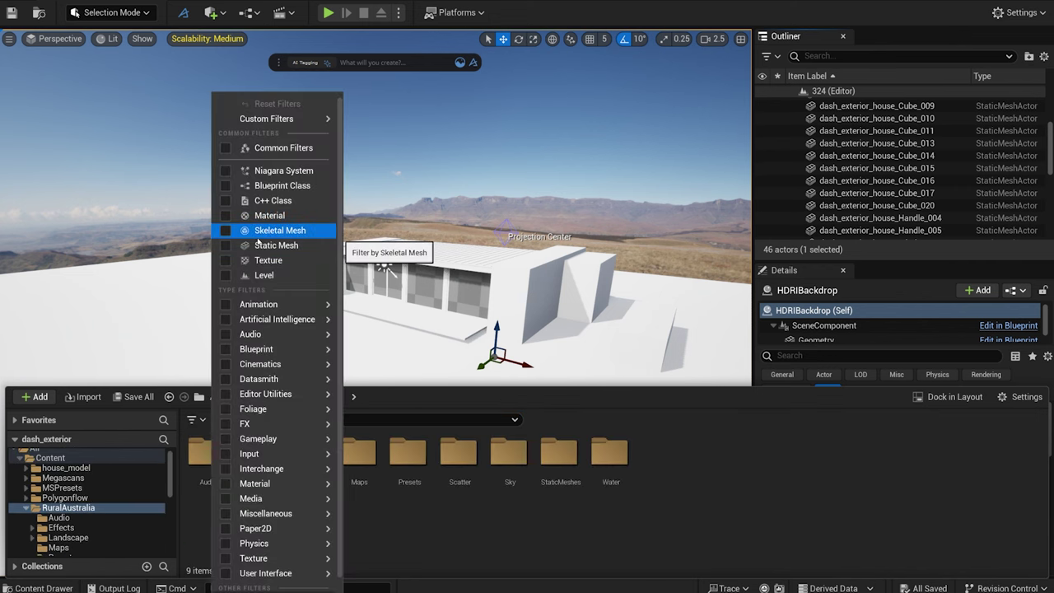
left_click(272, 245)
left_click_drag(526, 455, 373, 326)
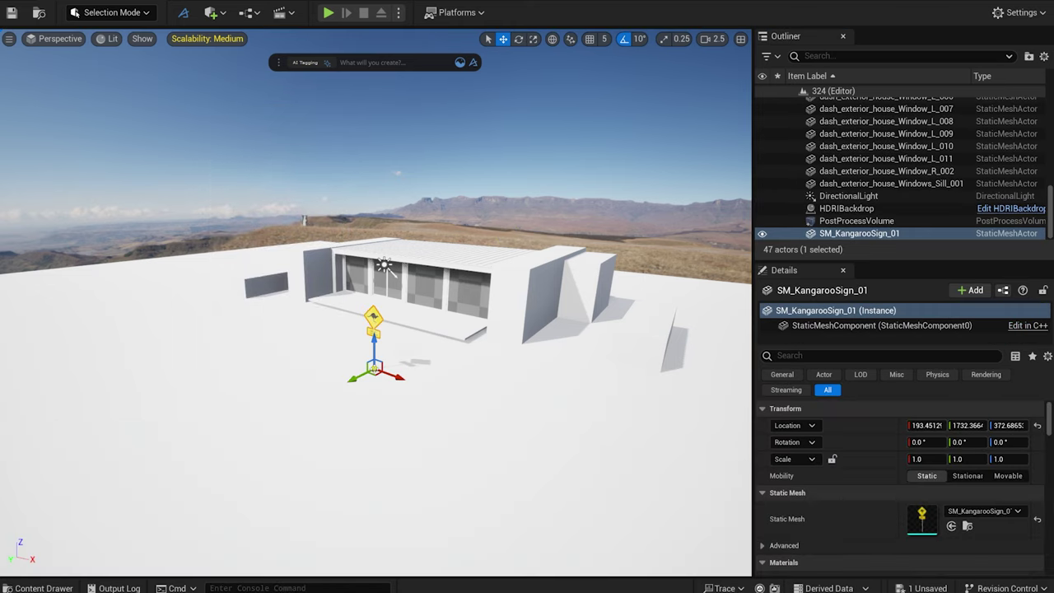
key("Delete")
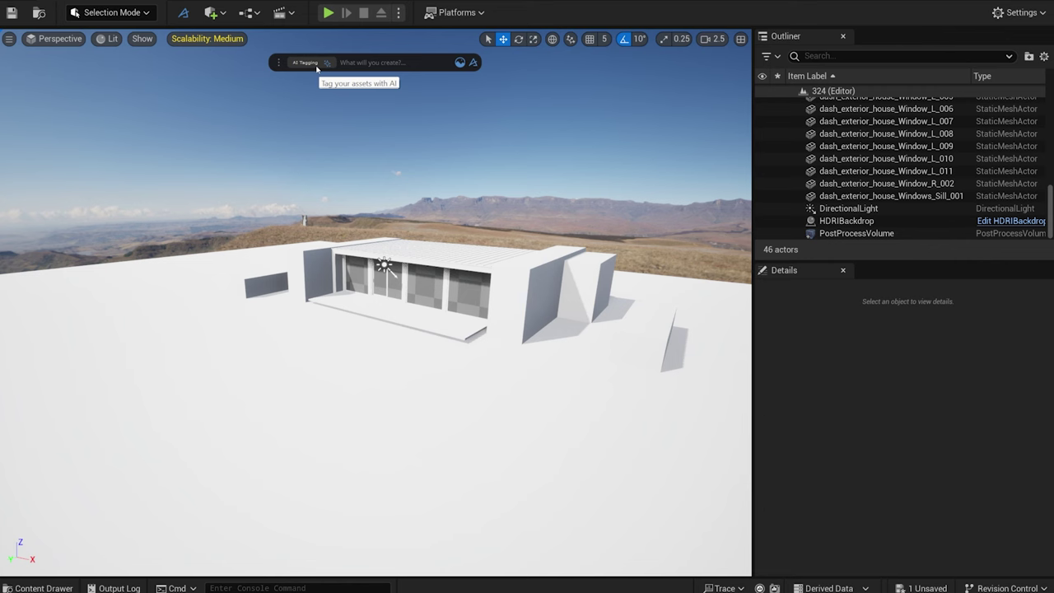
Run Dash's AI Tagging computation on all project assets in the Content folder
left_click(307, 63)
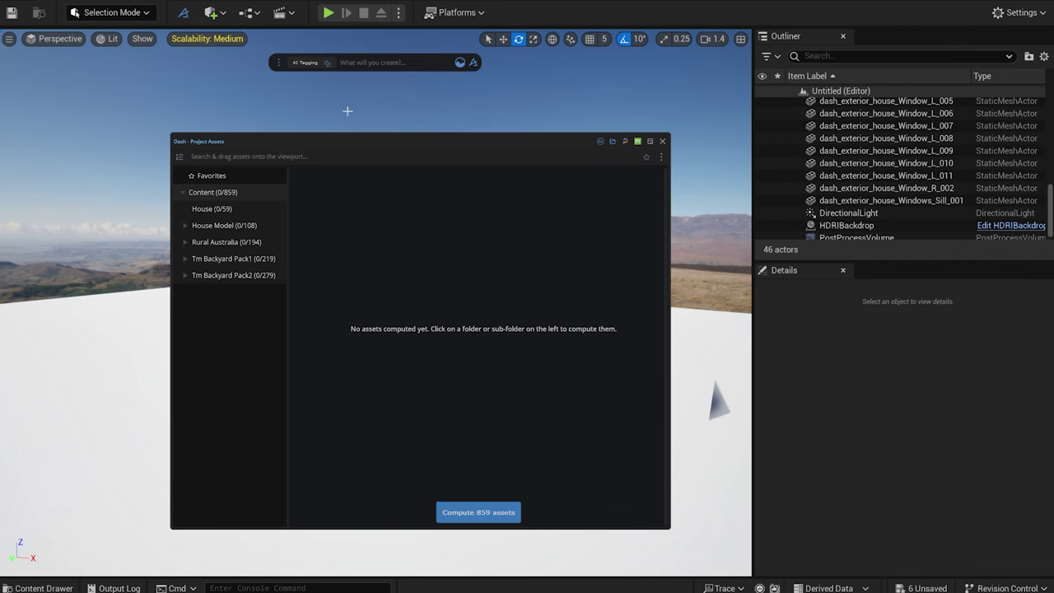
left_click(499, 519)
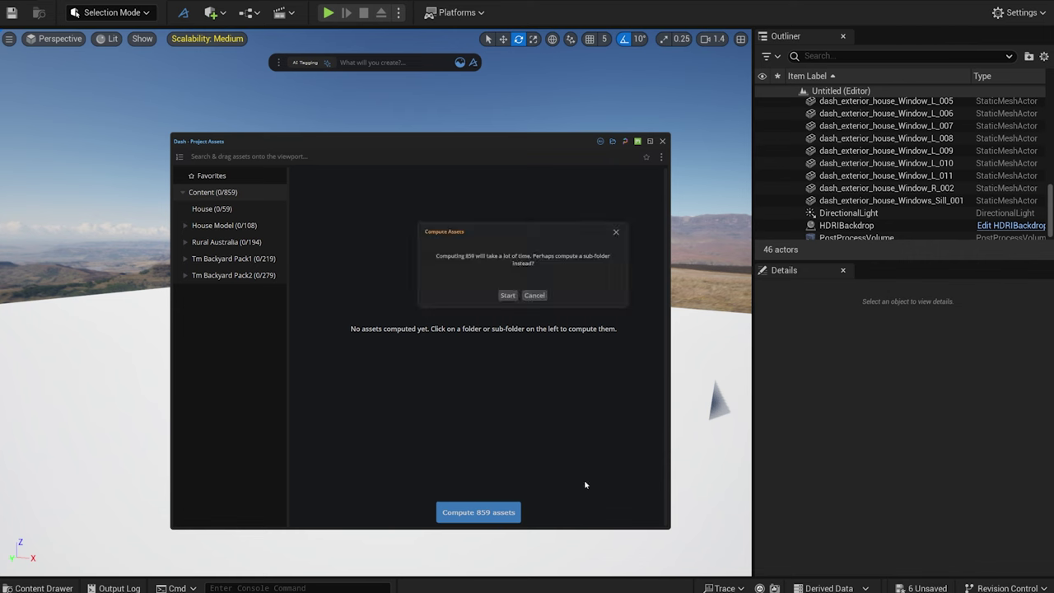
left_click(508, 295)
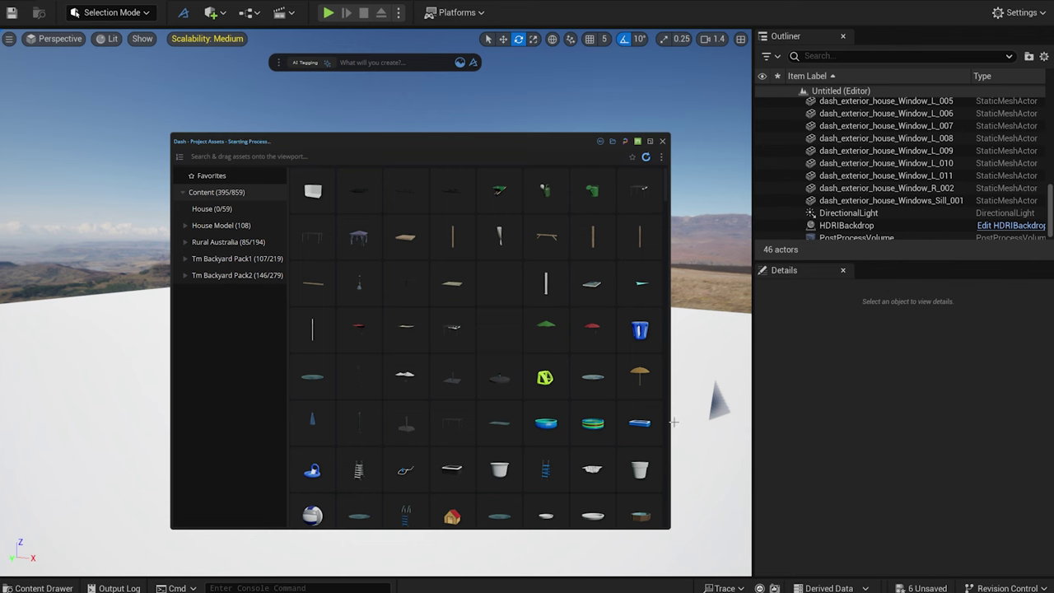
Look through the Tm Backyard Pack1 subfolders and the House Model assets in the tagged project library
left_click(183, 258)
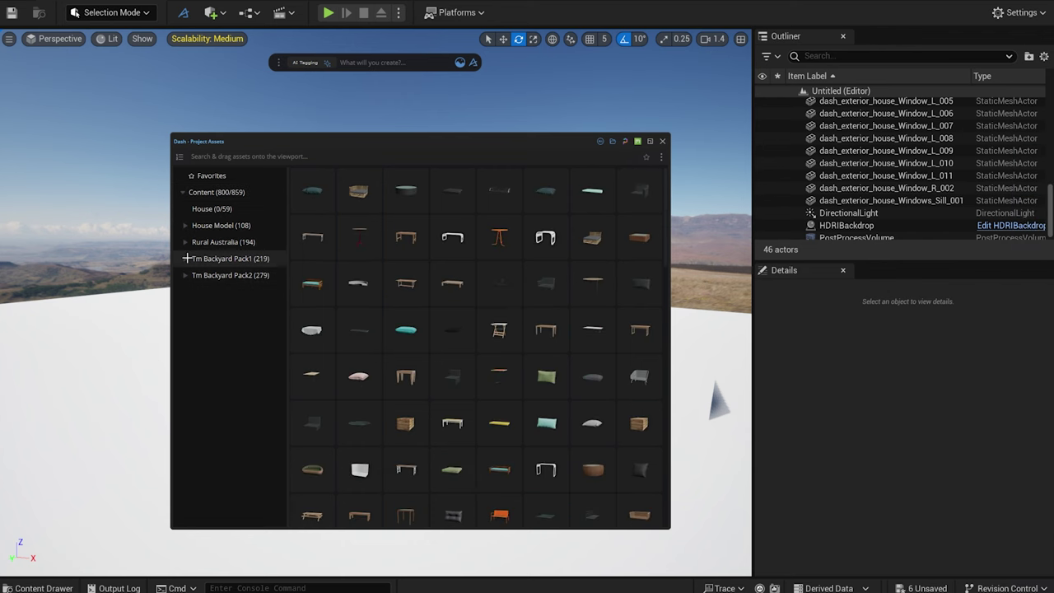
left_click(215, 292)
left_click(217, 193)
left_click(224, 231)
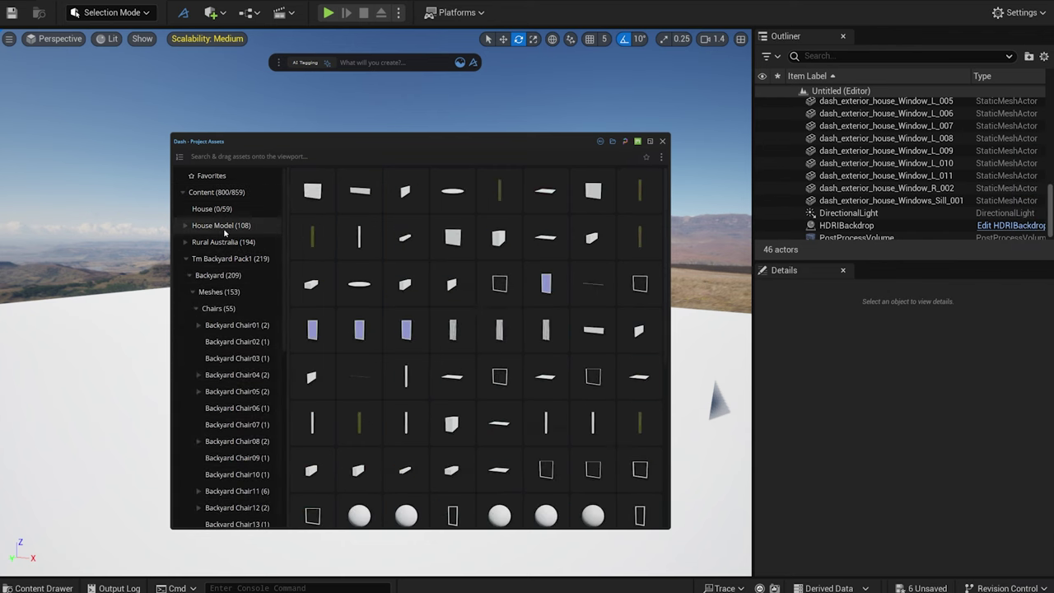
Search all tagged project assets for "tree" and place the SM_Tree_M_02 tree on the white ground
left_click(216, 192)
left_click(320, 156)
type("tree")
left_click_drag(405, 205, 115, 346)
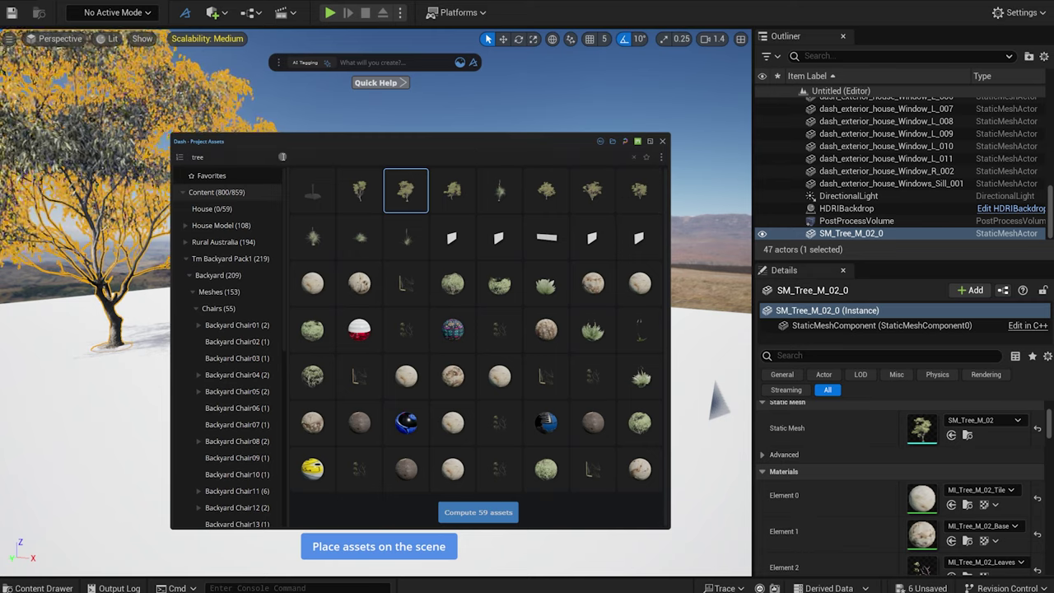
Search the project assets by the colors "red" and "green", and place the green watering can on the terrace near the glass doors
type("red")
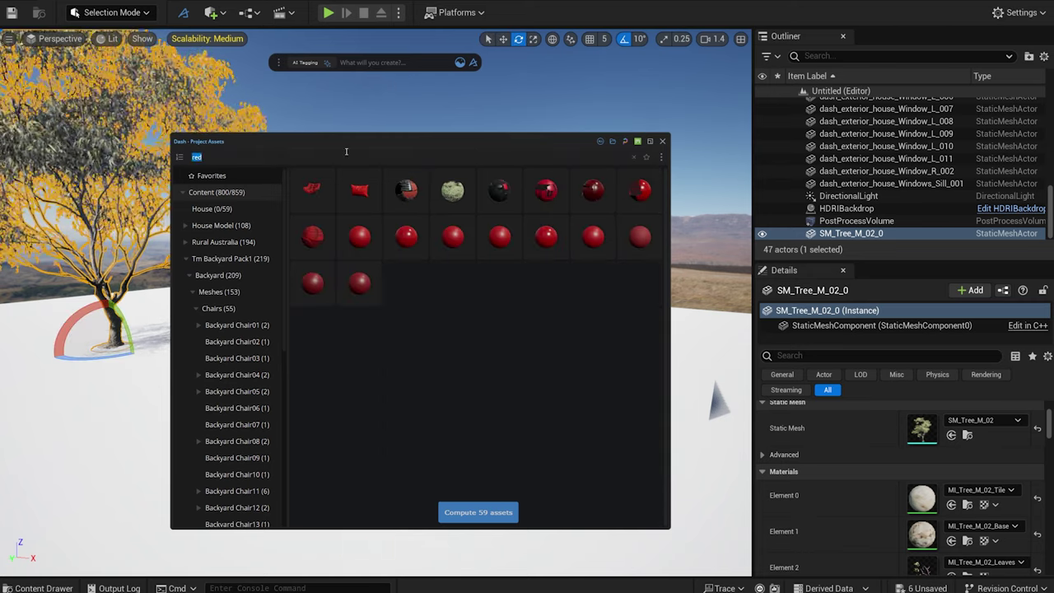
type("green")
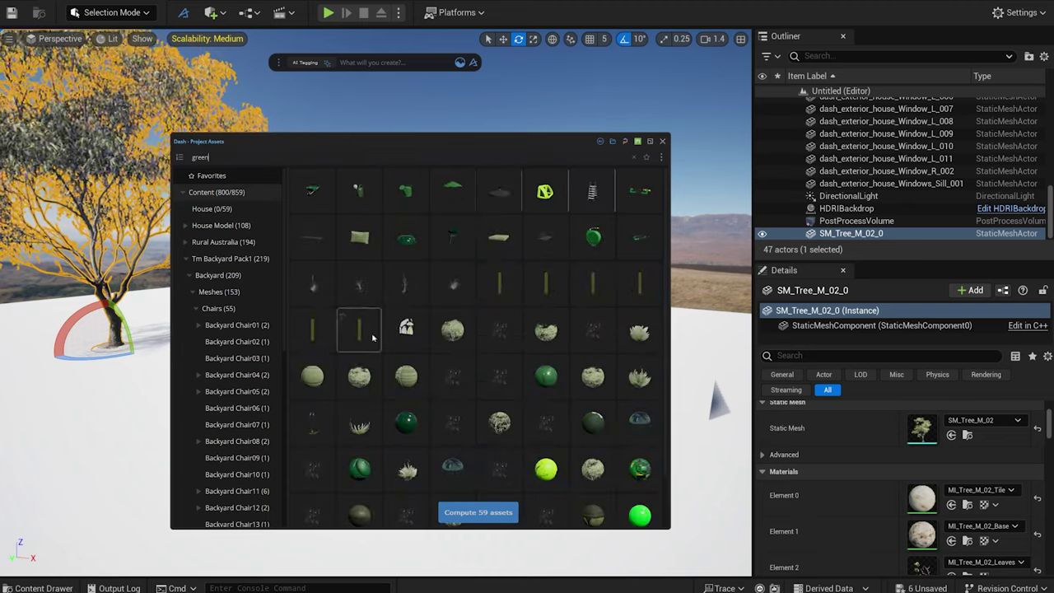
left_click_drag(405, 191, 419, 400)
key("f")
scroll(341, 352, "down", 5)
scroll(419, 400, "up", 1)
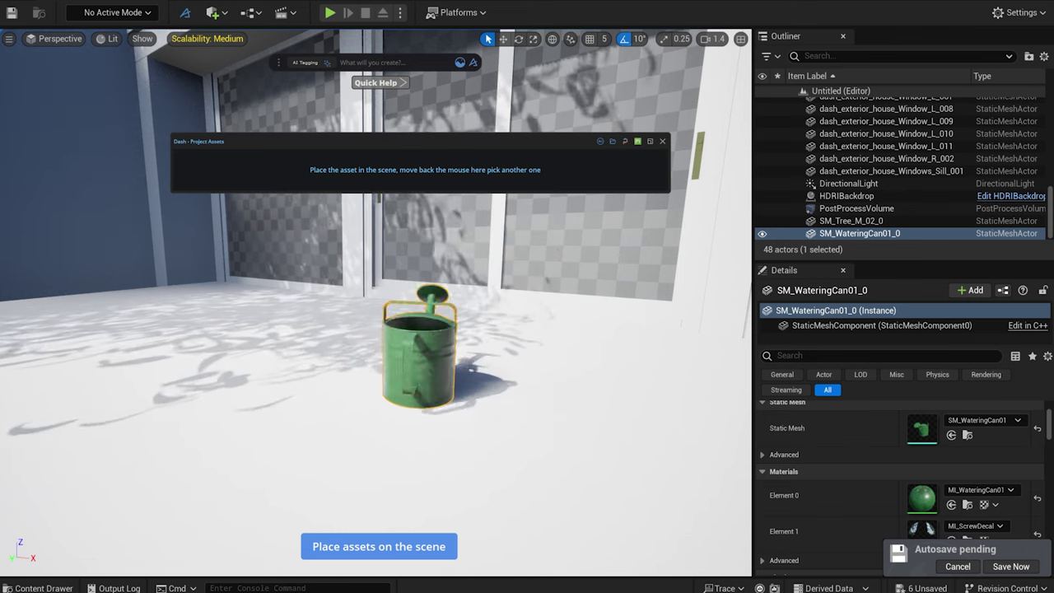
left_click_drag(420, 362, 379, 362)
Search the project assets for "chair orange", try the orange backyard chair on the terrace, and undo the last changes
mouse_move(385, 146)
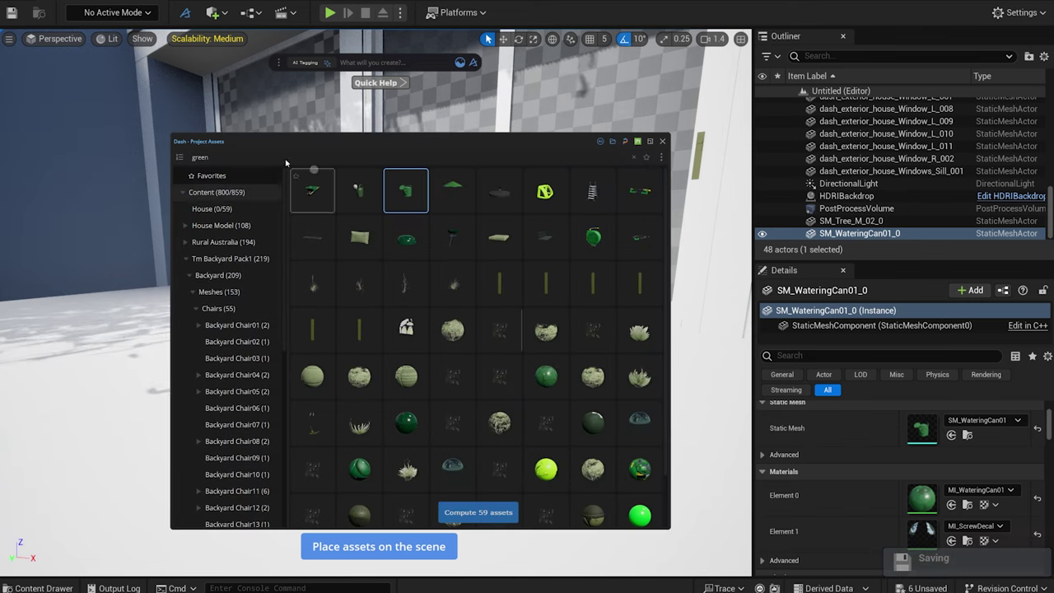
mouse_move(647, 178)
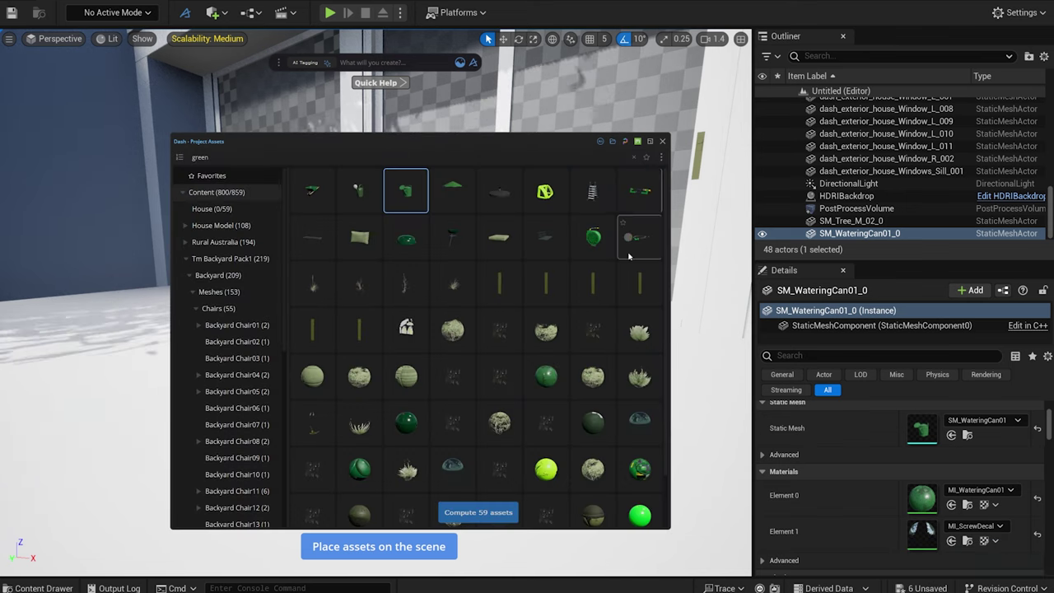
right_click(389, 428)
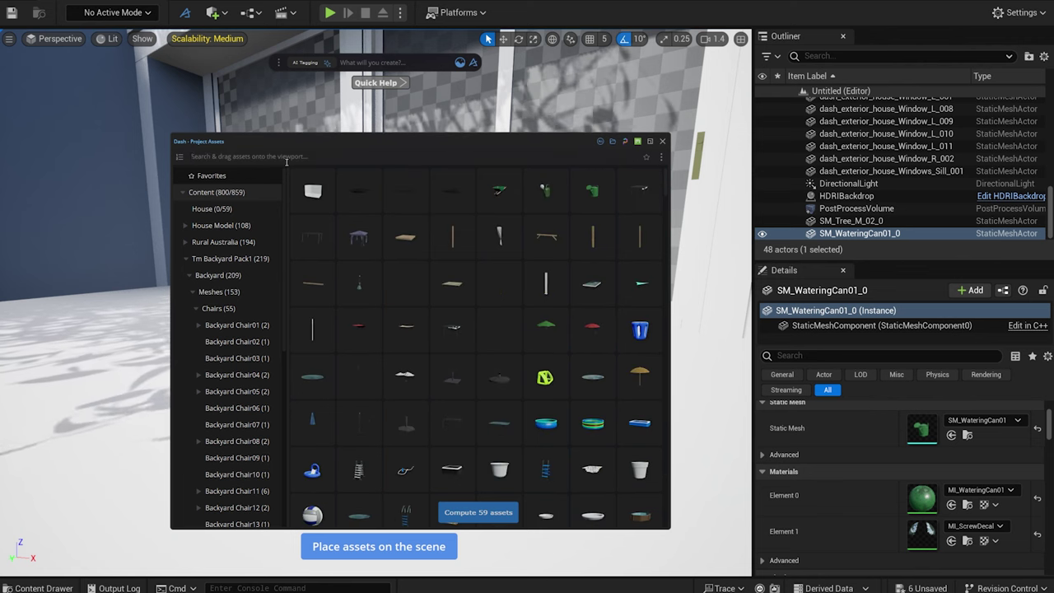
type("chair")
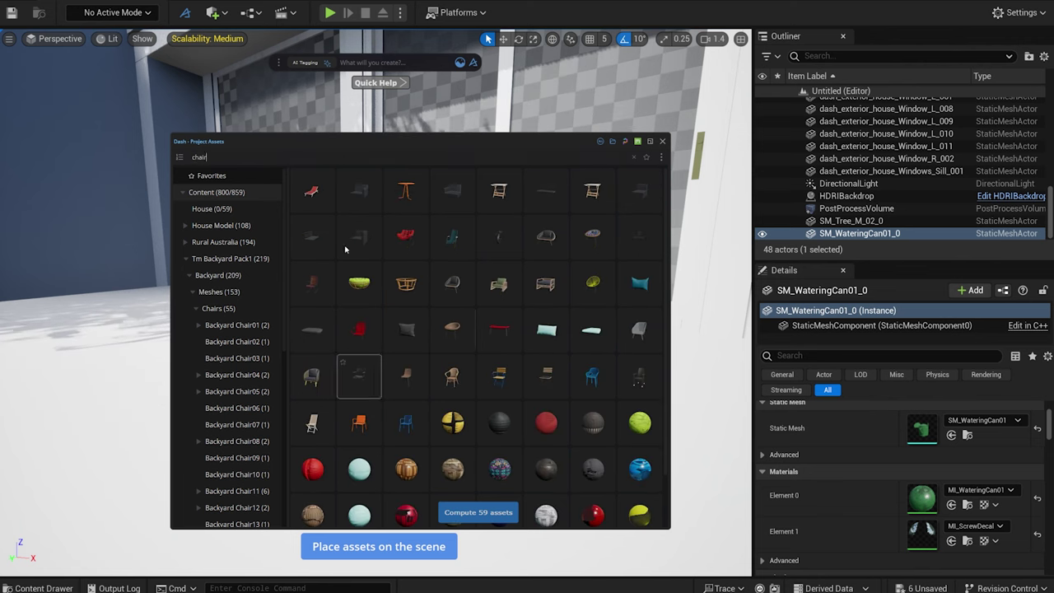
type(" orange")
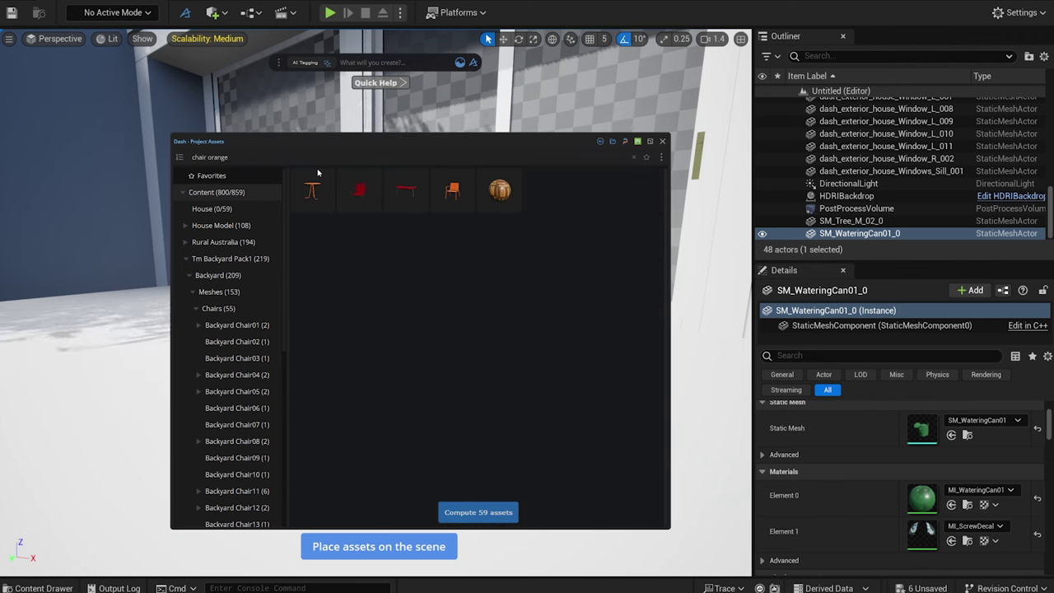
left_click_drag(467, 196, 210, 333)
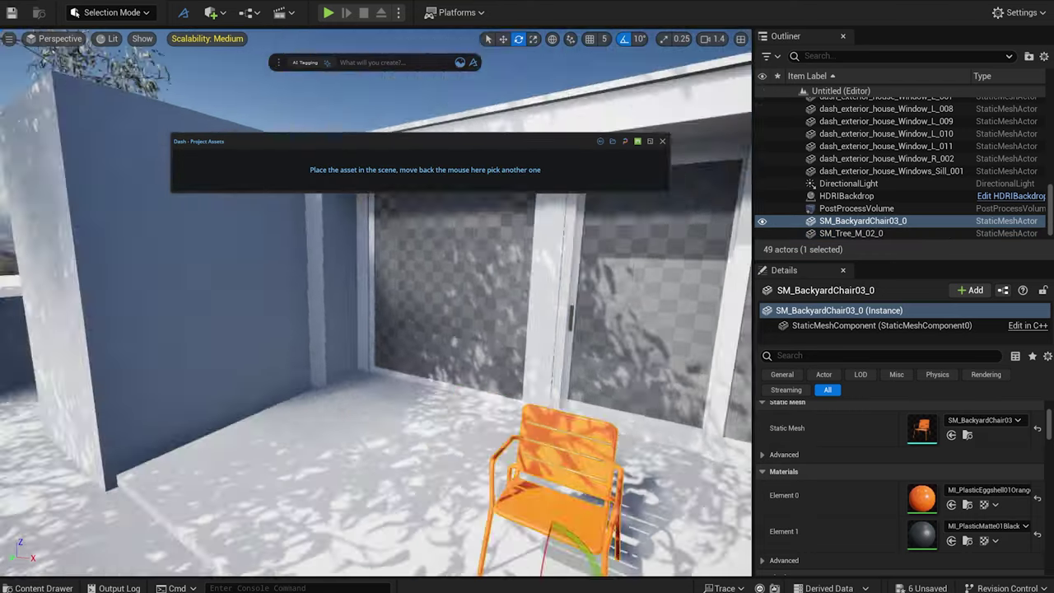
mouse_move(376, 329)
right_mouse_down()
mouse_move(477, 321)
mouse_move(387, 330)
right_mouse_up()
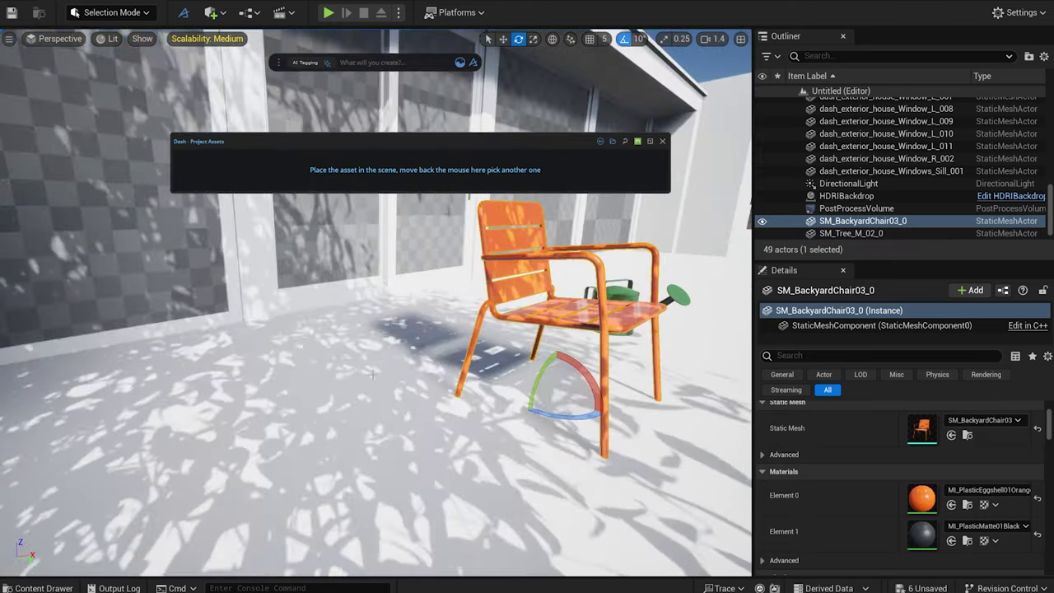
key("ctrl+z")
key("ctrl+z")
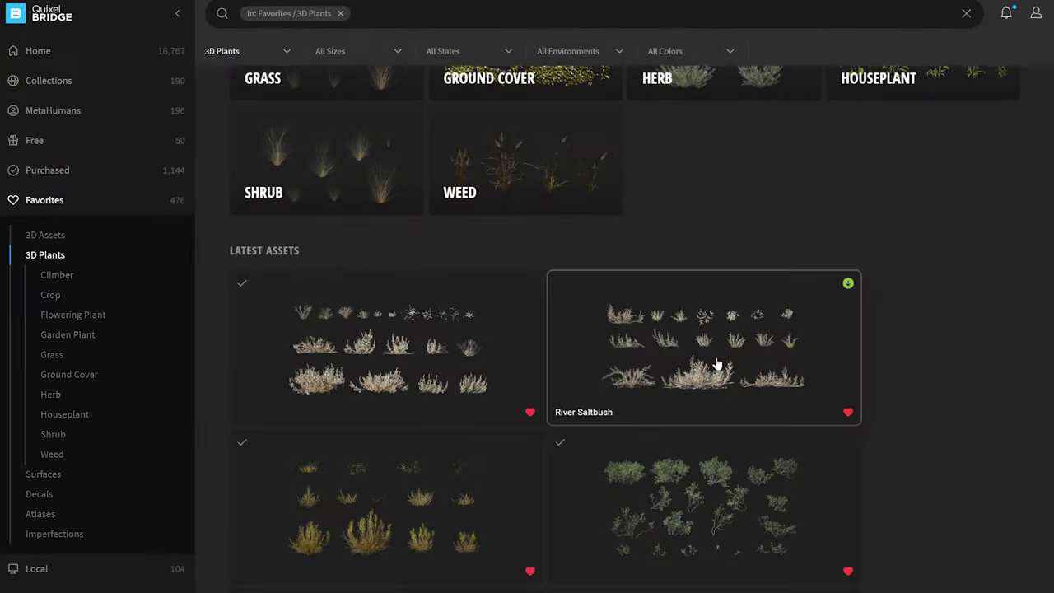
Switch to Quixel Bridge and examine the favorited 3D plants, including Silver Downy Willow
left_click(607, 474)
left_click(404, 449)
scroll(401, 483, "down", 3)
left_click(372, 399)
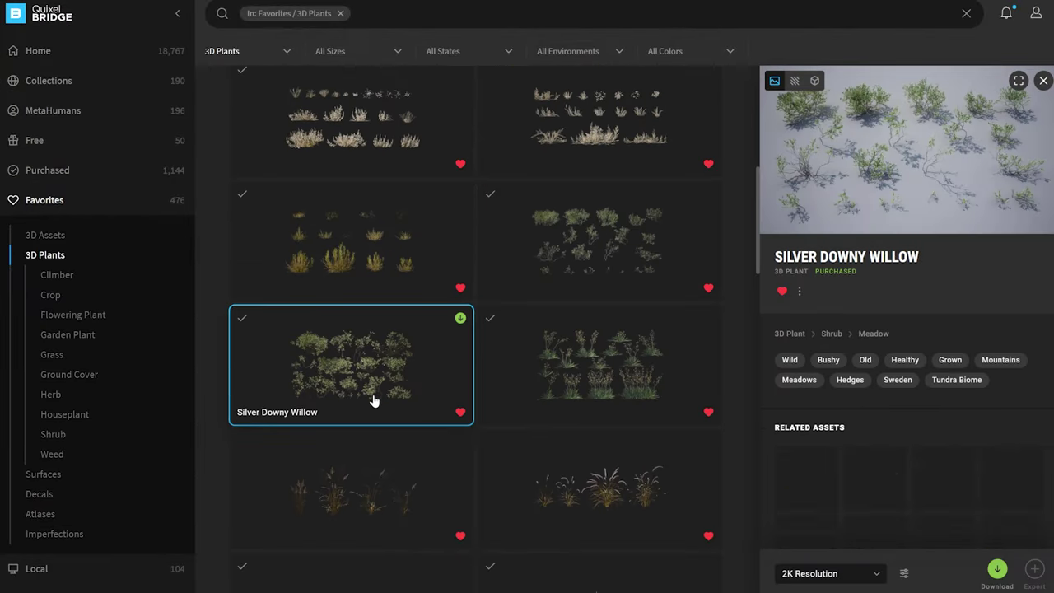
scroll(581, 490, "down", 3)
left_click(580, 484)
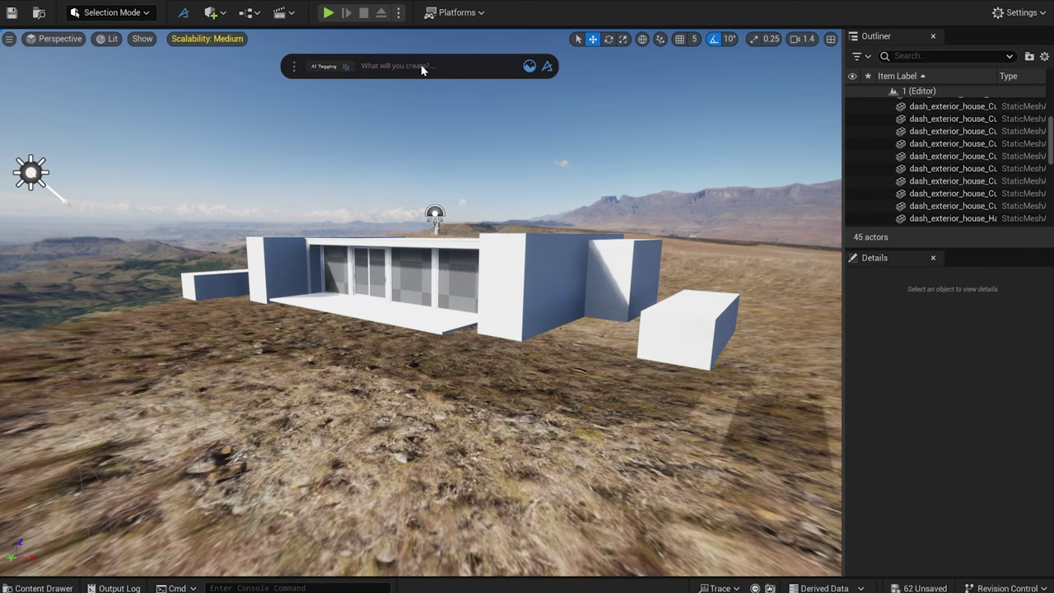
Generate a terrain with Dash and raise it to about Z 382, level with the base of the house
left_click(421, 70)
type("terrain")
left_click(413, 92)
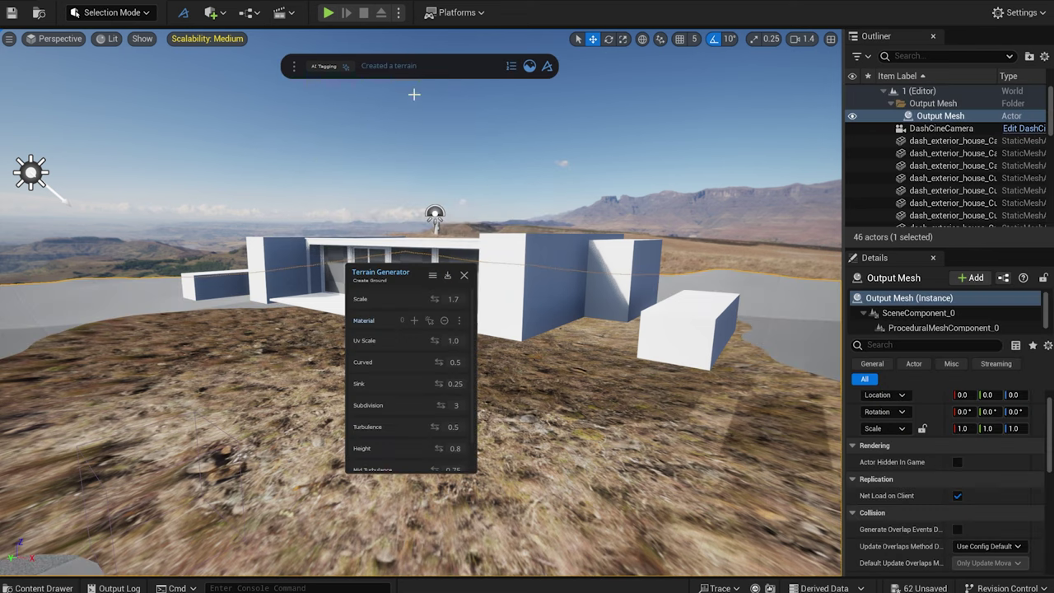
left_click_drag(420, 278, 778, 240)
left_click_drag(432, 313, 446, 253)
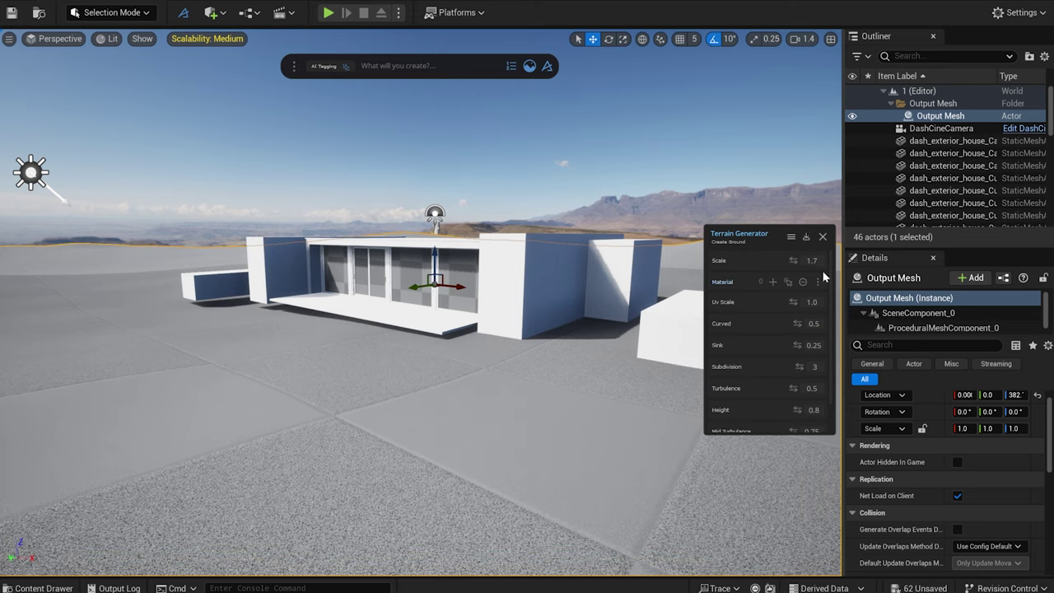
Set the terrain's Scale to 2.0, Curved to 0.0 and Turbulence to 0.1
type("2")
key("Return")
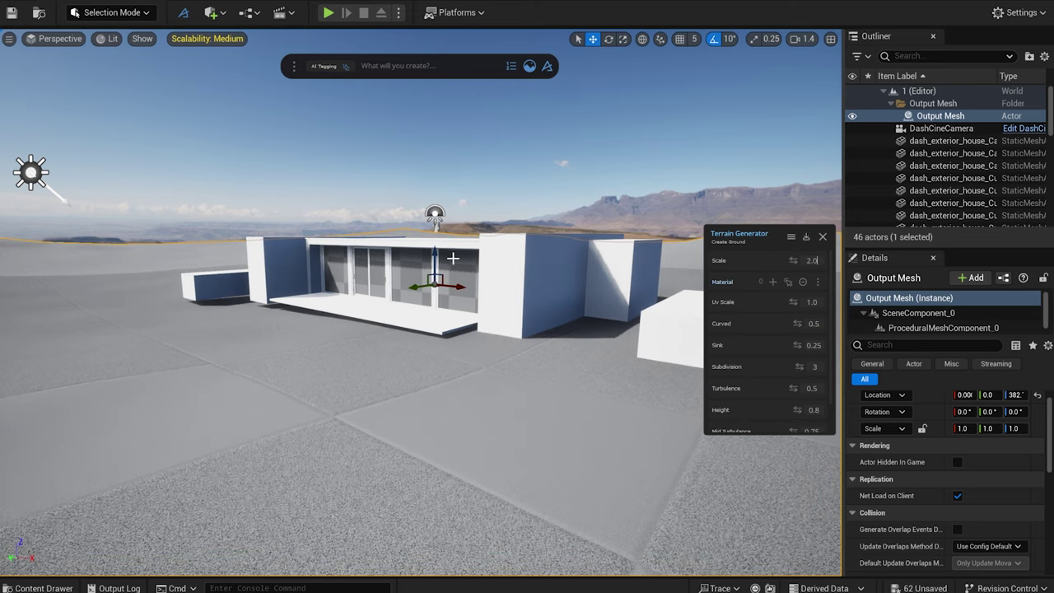
key("s")
right_click_drag(450, 247, 452, 280)
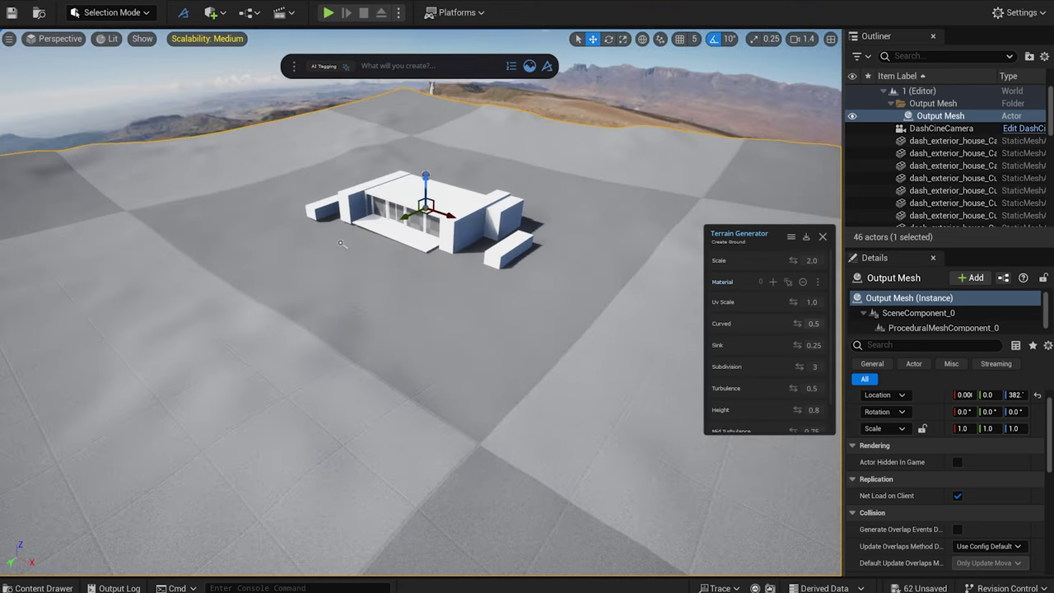
key("BackSpace")
type("1")
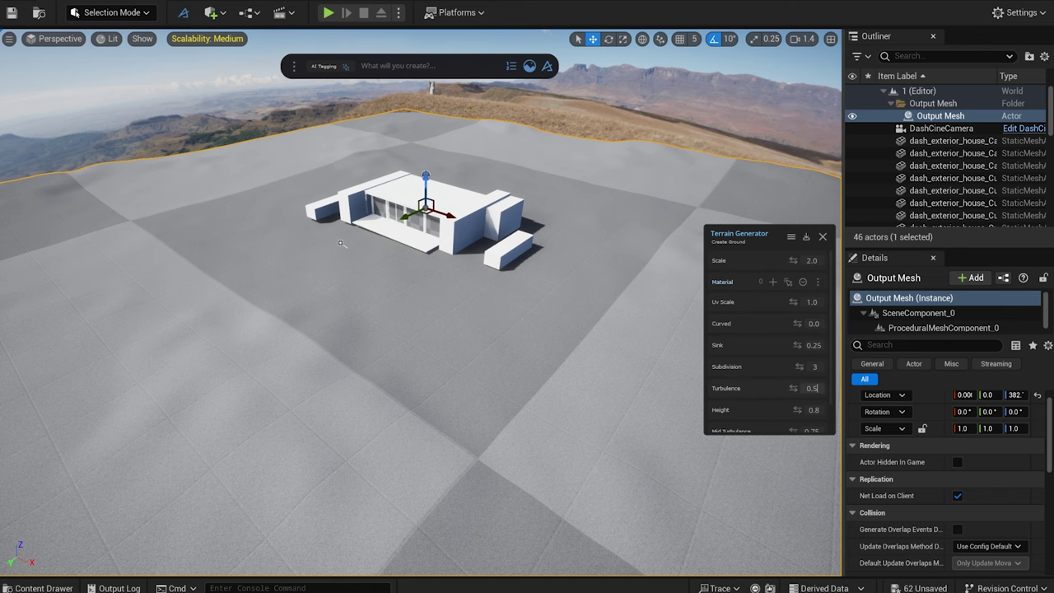
type(".1")
Find a dry grass surface among the Megascans surfaces and apply it as the terrain's material
right_click_drag(434, 239, 496, 215)
left_click(530, 65)
left_click(403, 117)
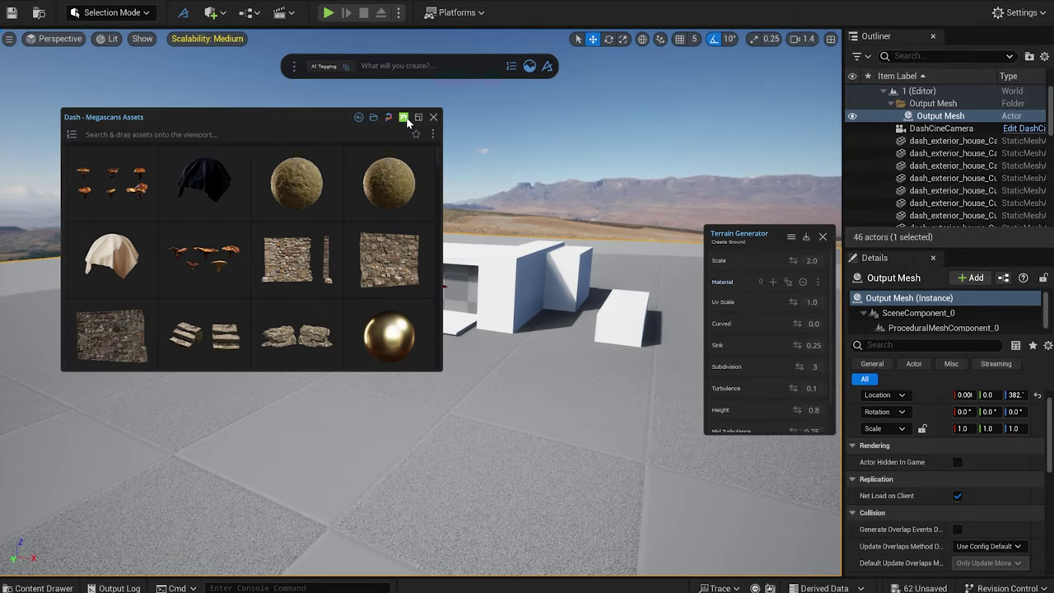
left_click(71, 134)
left_click(92, 186)
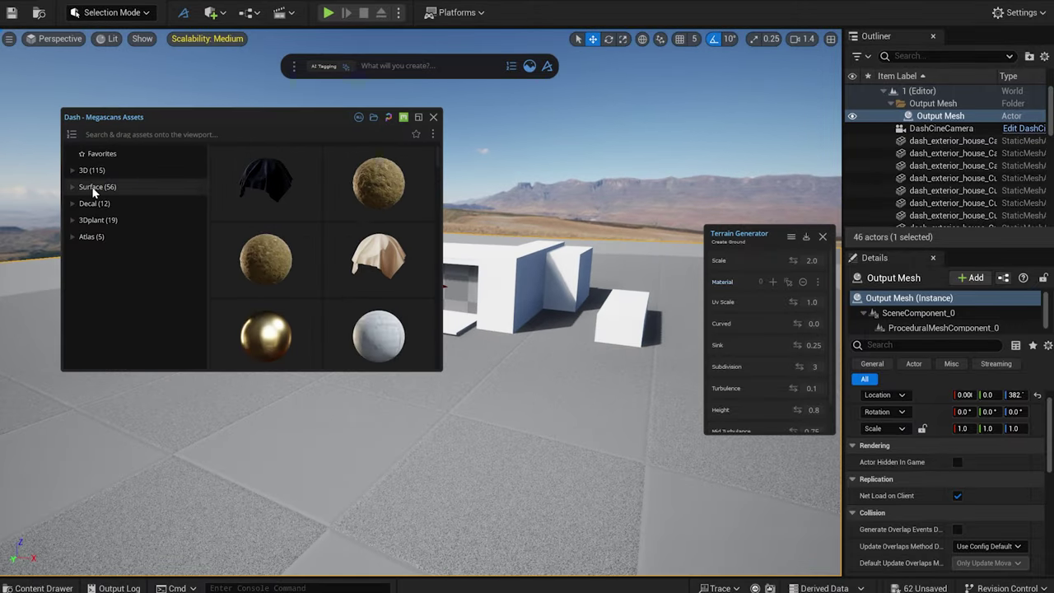
left_click_drag(234, 325, 837, 263)
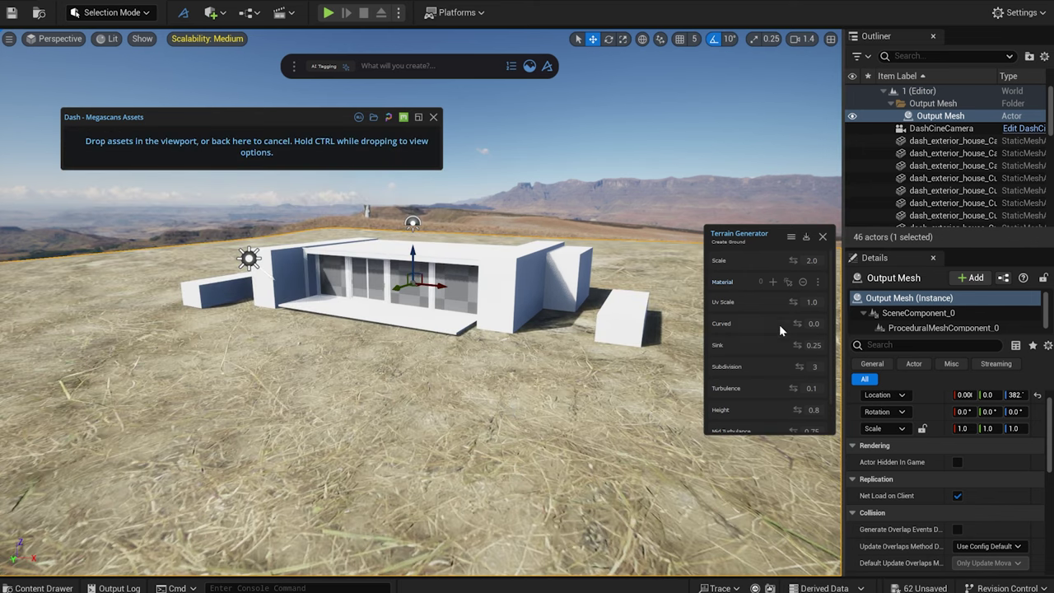
Set the terrain's Uv Scale to 10
scroll(769, 342, "down", 1)
scroll(770, 338, "up", 1)
double_click(816, 305)
type("10")
key("Return")
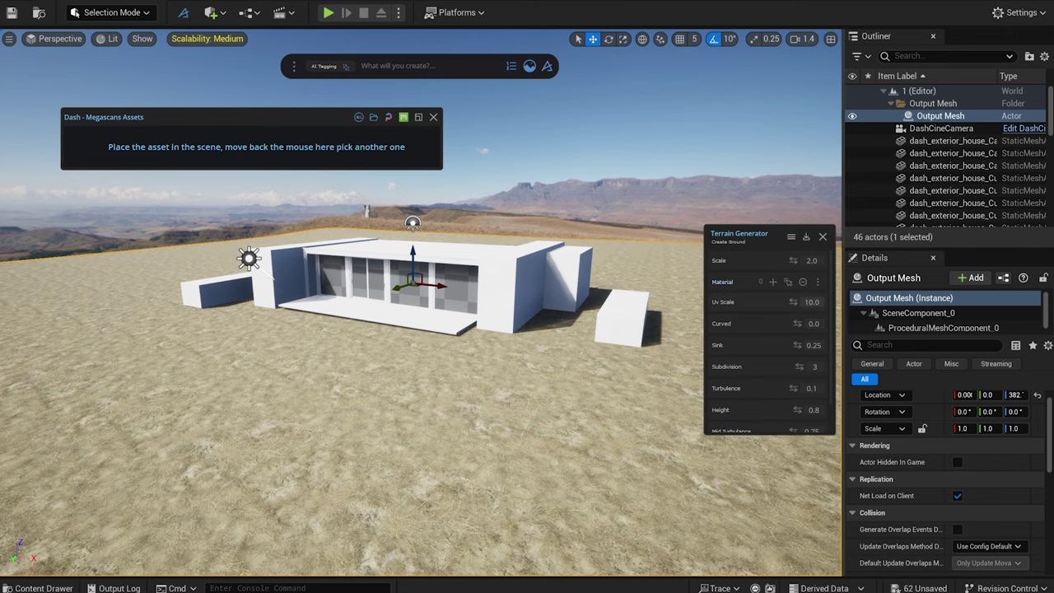
Check the grass texture's size against the house and set the terrain's Uv Scale to 12
scroll(309, 352, "up", 8)
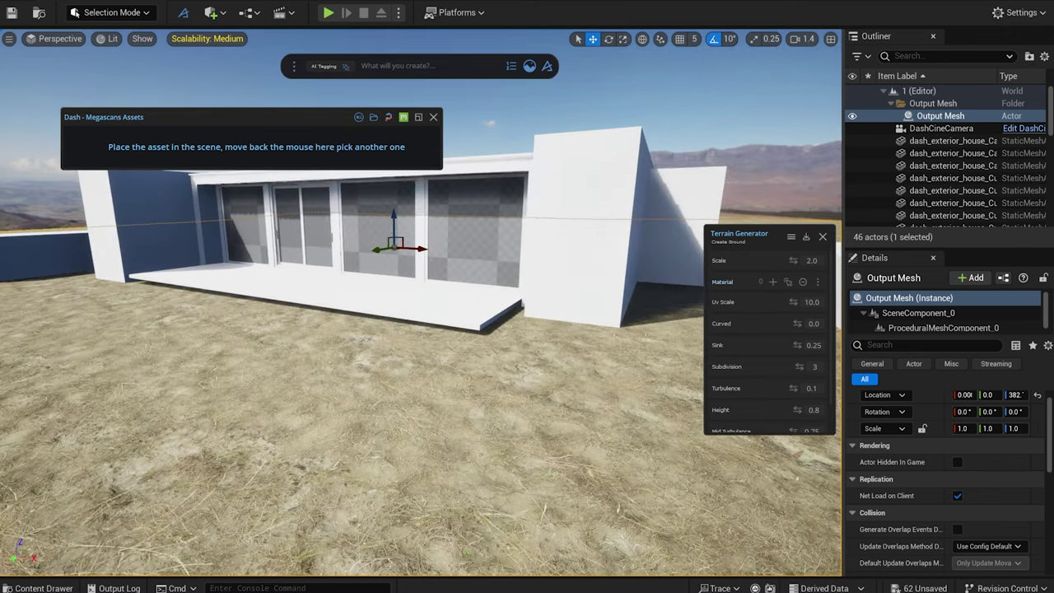
scroll(309, 353, "down", 3)
right_click_drag(308, 353, 320, 315)
left_click(813, 306)
type("12")
key("Return")
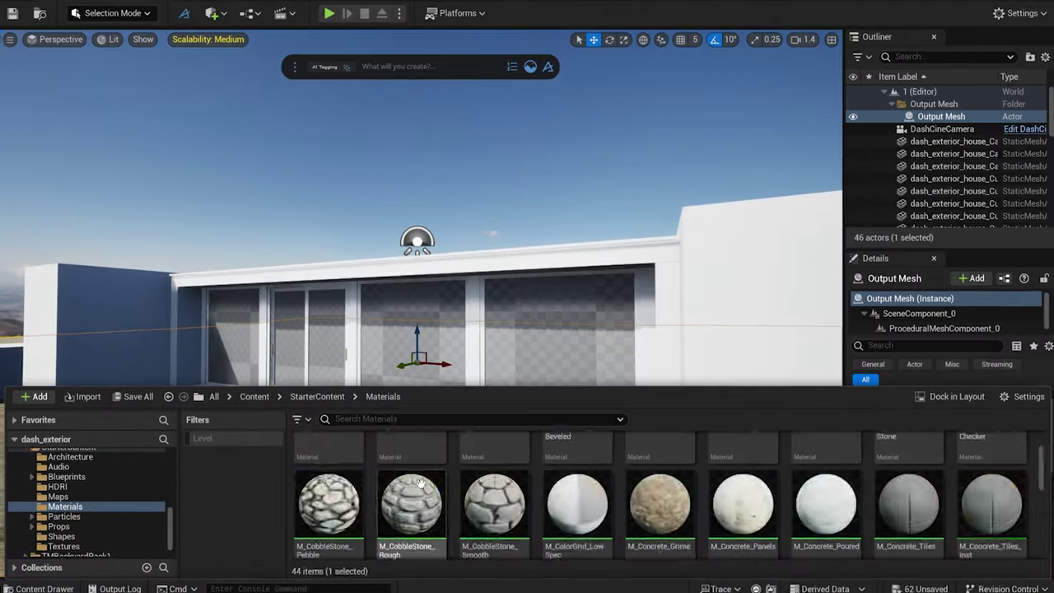
Apply a glass material from the StarterContent materials to the house's windows
left_click(322, 502)
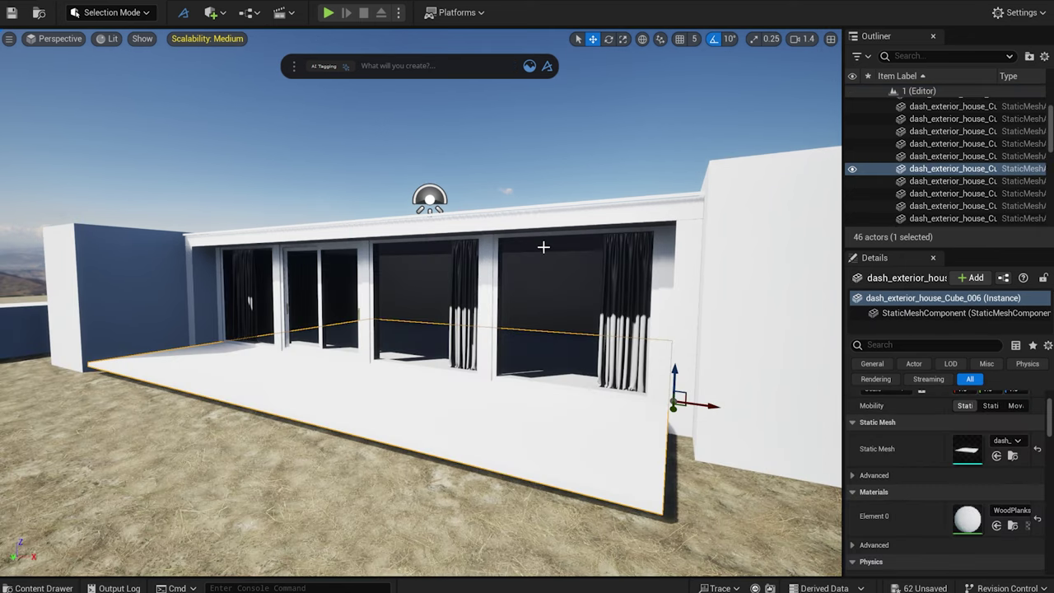
Find the PostProcessVolume and override its translucency type
left_click(923, 56)
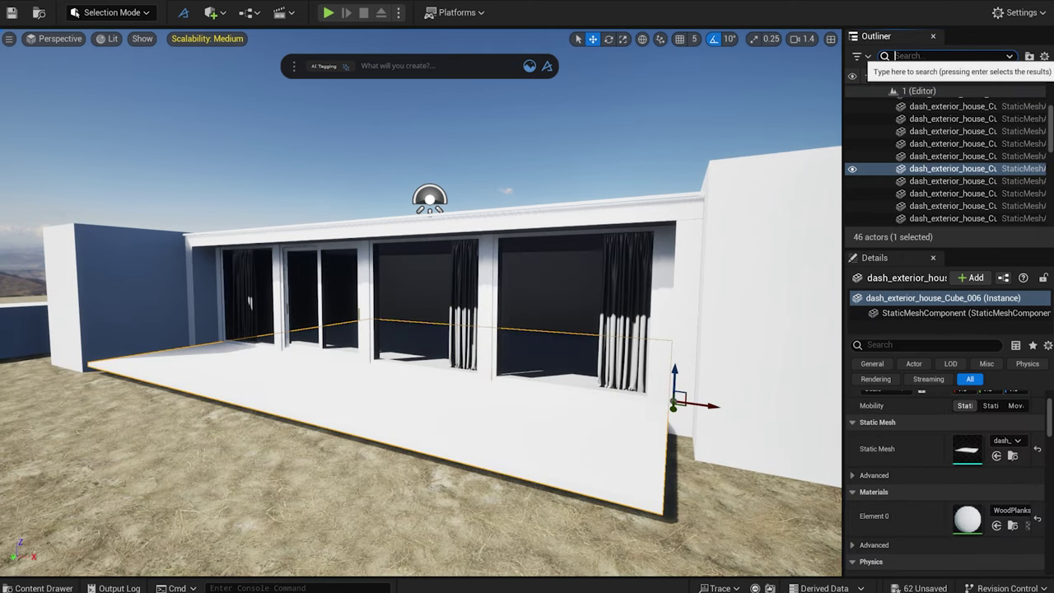
type("post")
left_click(957, 105)
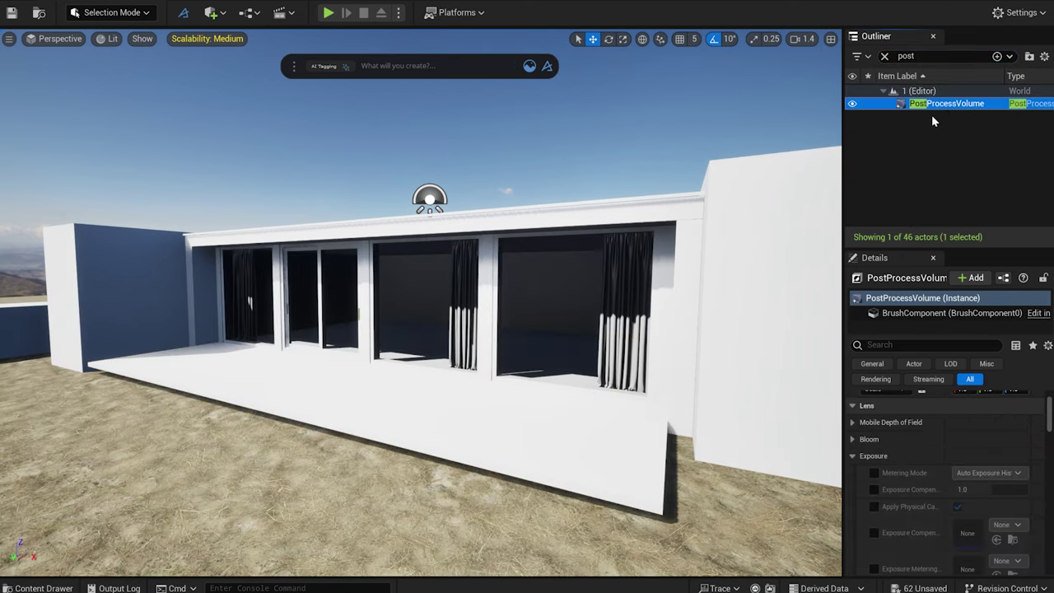
left_click(929, 344)
type("trans")
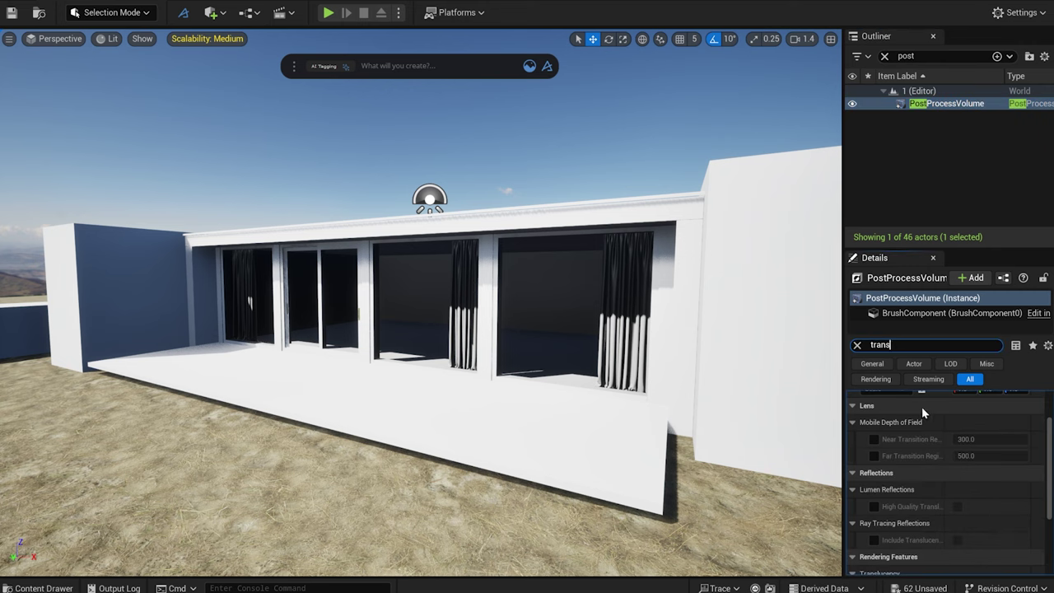
scroll(922, 412, "down", 2)
left_click(875, 531)
left_click(988, 531)
left_click(980, 548)
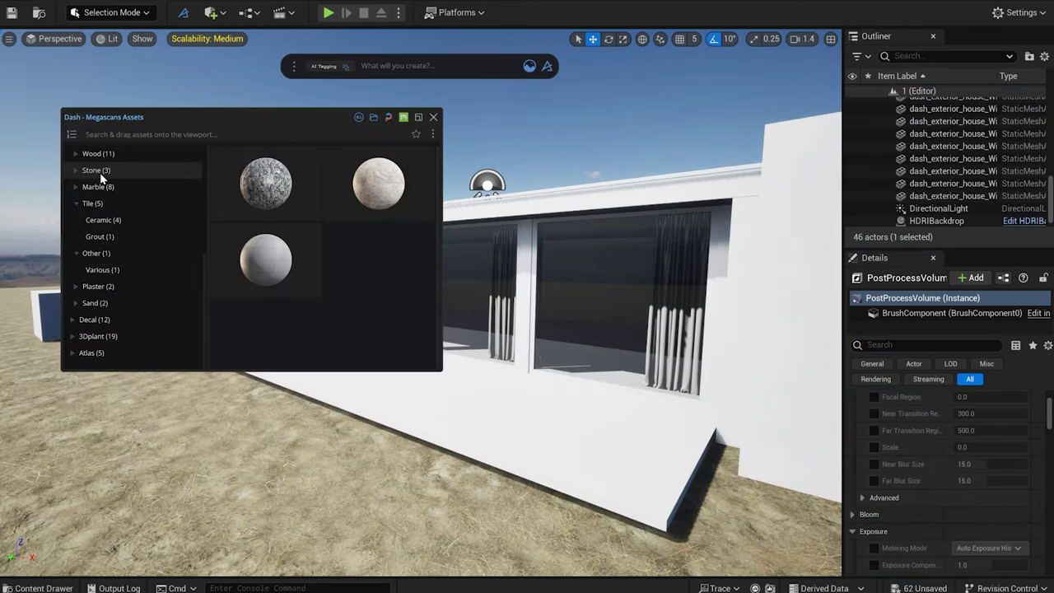
Apply the Megascans stone tile surface to the terrace slab and open its common material properties
left_click_drag(266, 184, 532, 444)
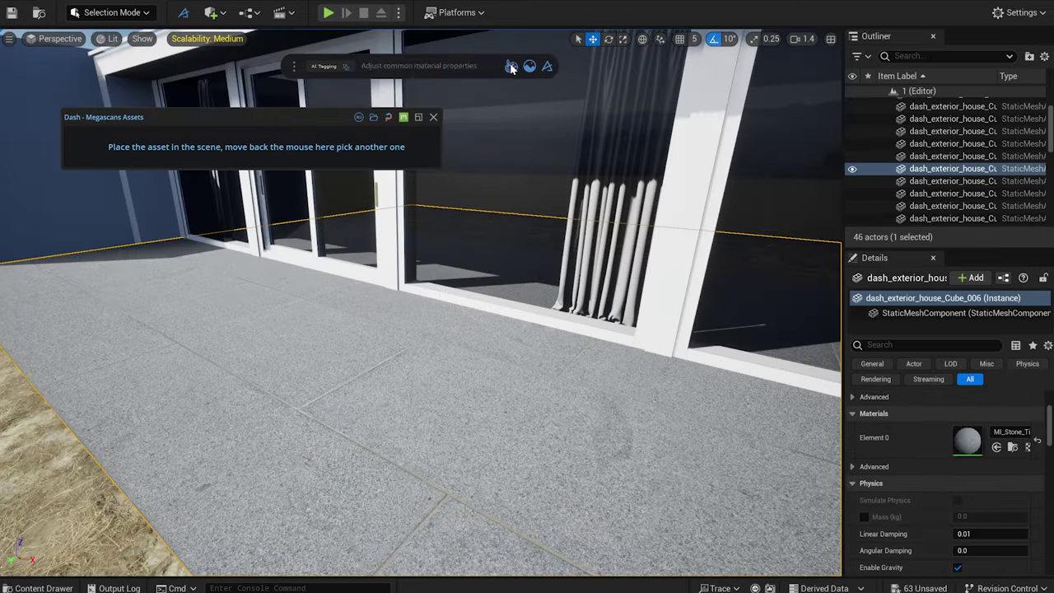
left_click(510, 66)
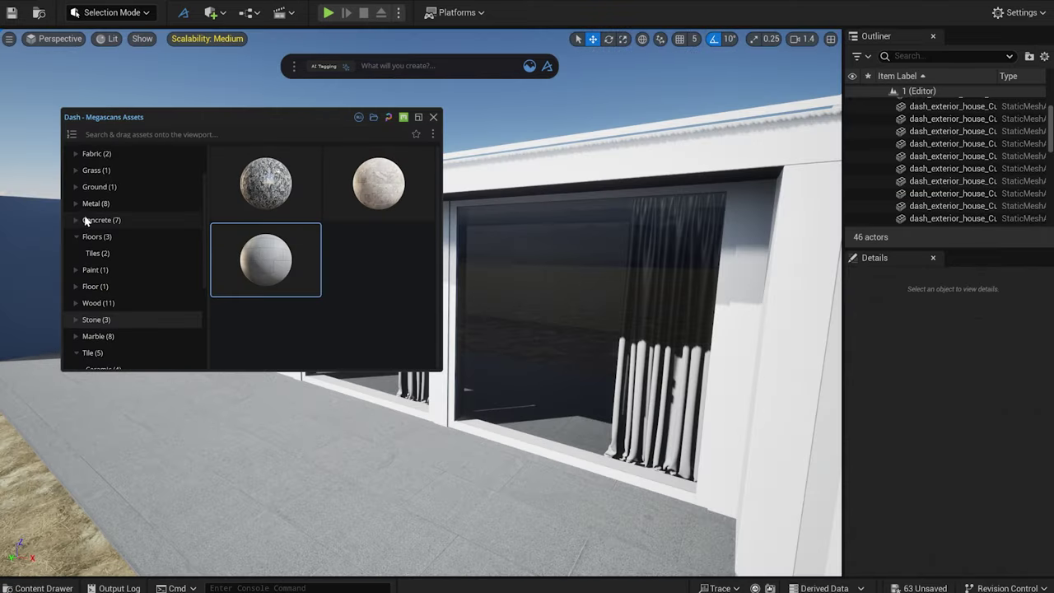
Apply a Megascans concrete surface to the roof edge and a metal surface to the window frames
left_click(91, 220)
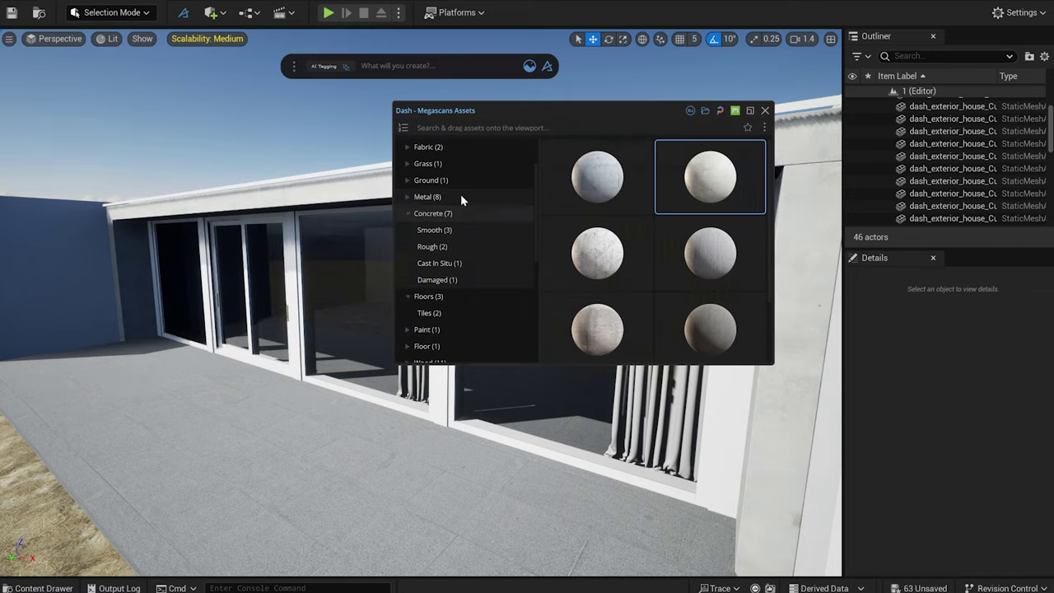
left_click(461, 195)
left_click_drag(708, 247, 508, 379)
left_click_drag(508, 379, 508, 379)
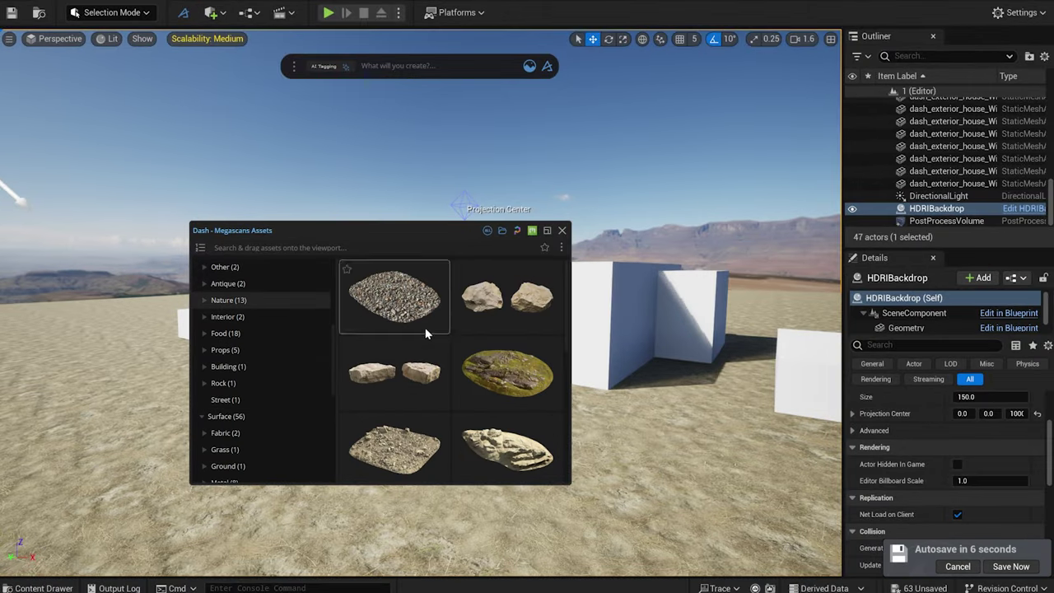
Place a Megascans sandstone boulder on the grass in front of the house
mouse_move(406, 402)
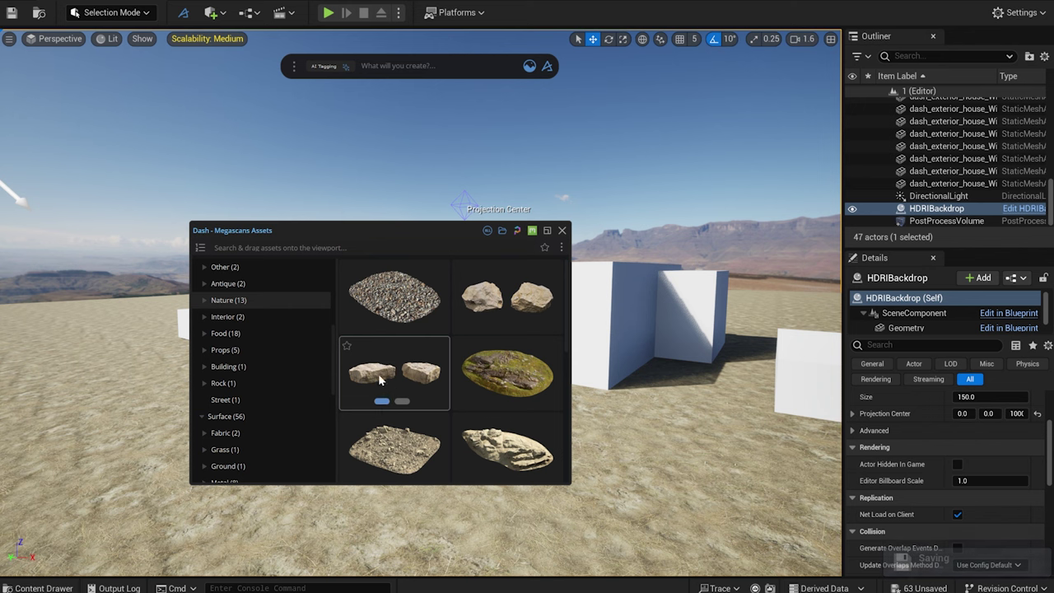
left_click_drag(383, 407, 614, 450)
left_click_drag(412, 449, 413, 447)
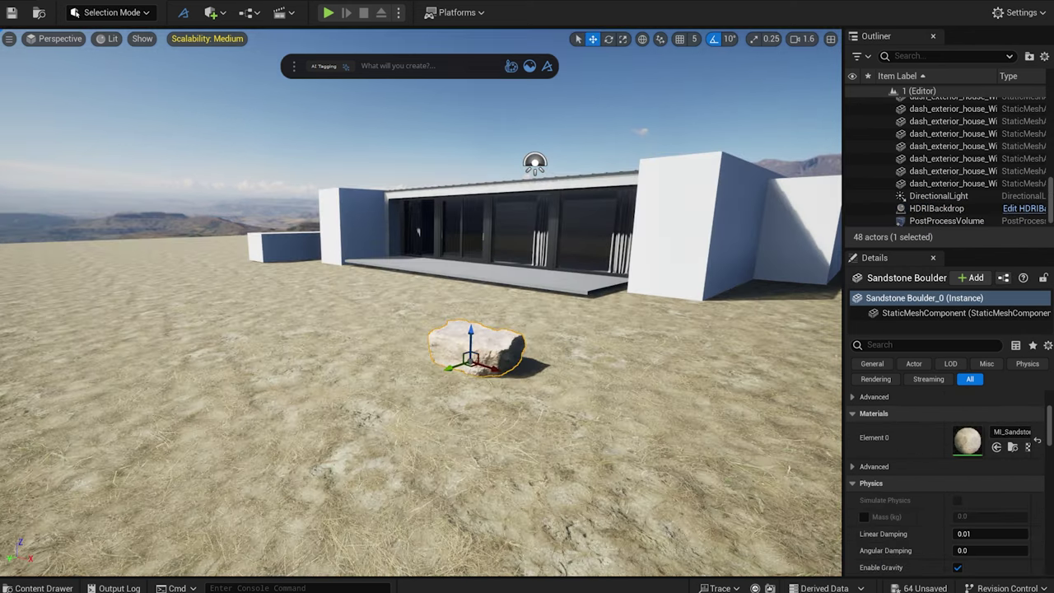
Create a Grid Scatter using the sandstone boulder as both grid origin and instance mesh
left_click(403, 60)
type("scatter")
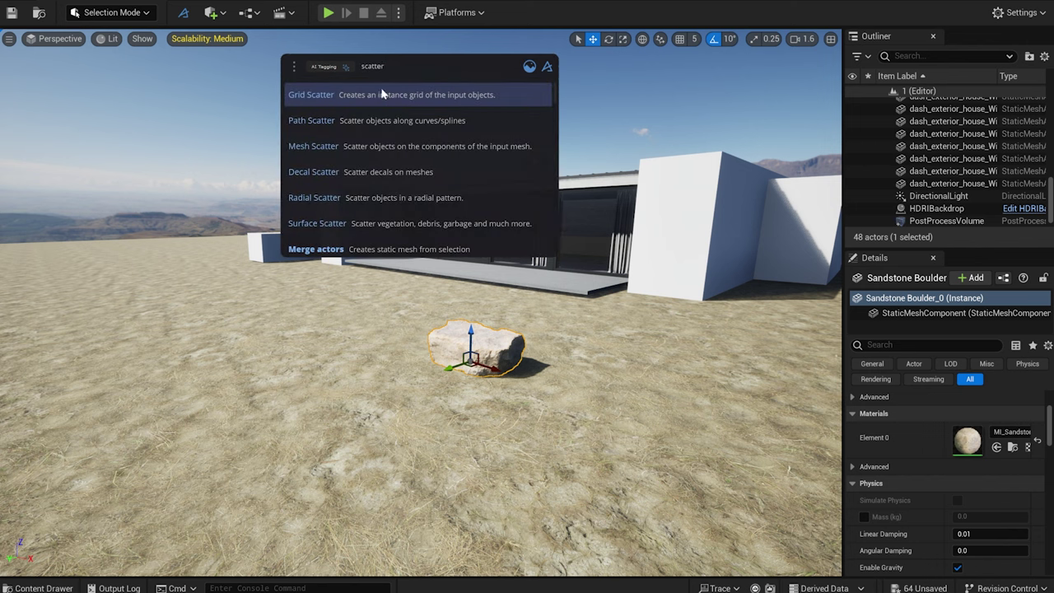
left_click(379, 94)
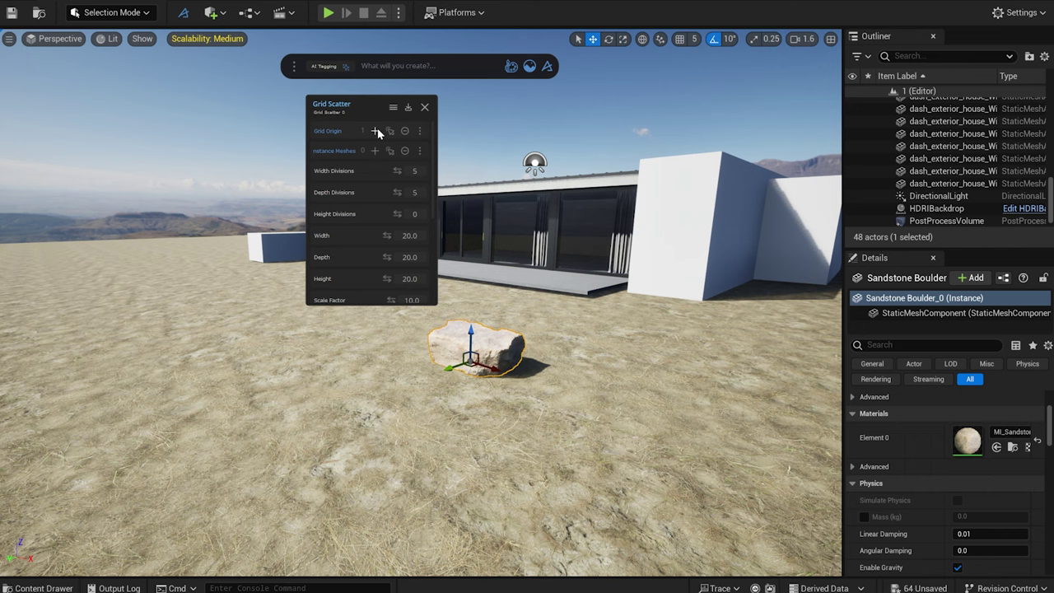
left_click(375, 150)
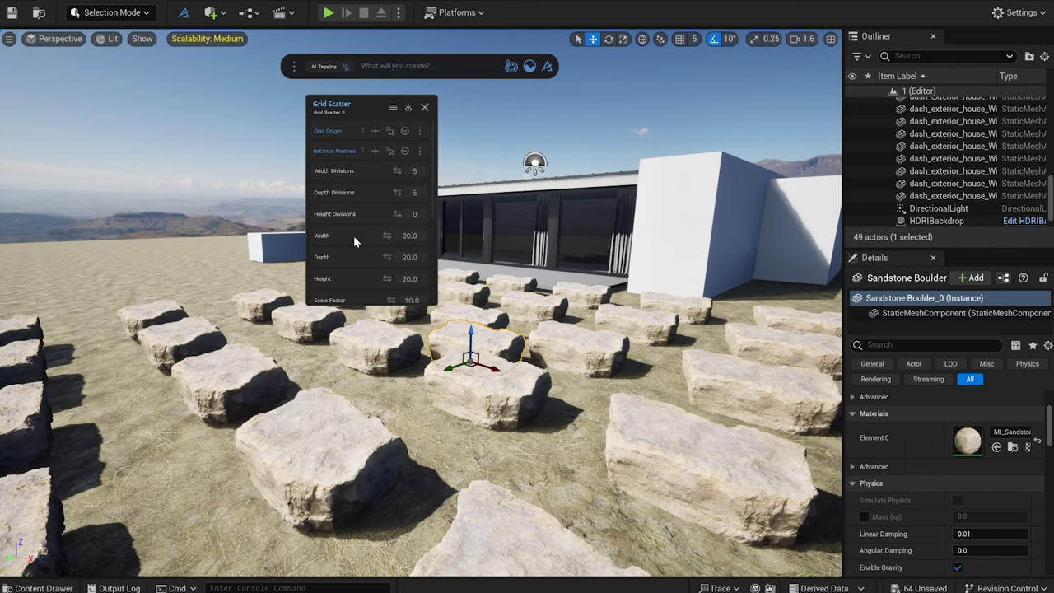
Set the grid scatter's Min Scale to 0.4 and Max Scale to 0.6
scroll(350, 240, "down", 2)
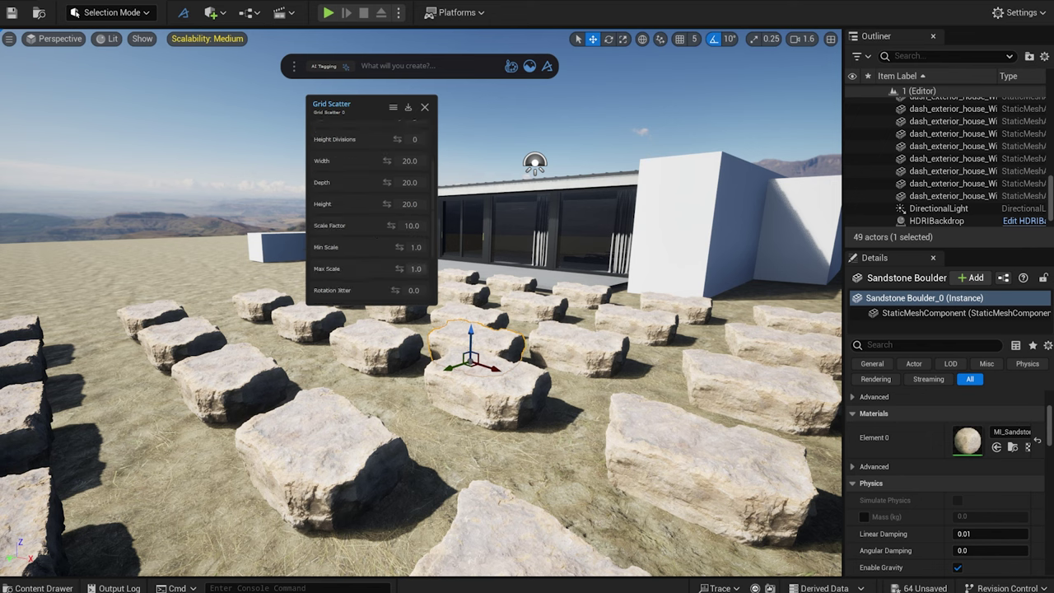
left_click(415, 247)
type("0.4")
key("Return")
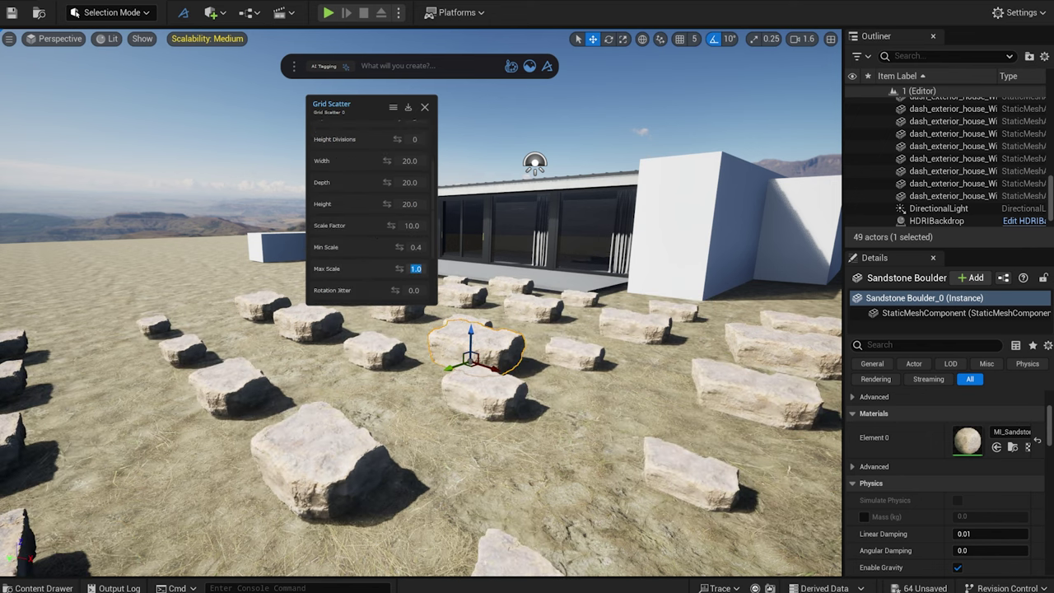
type("0.6")
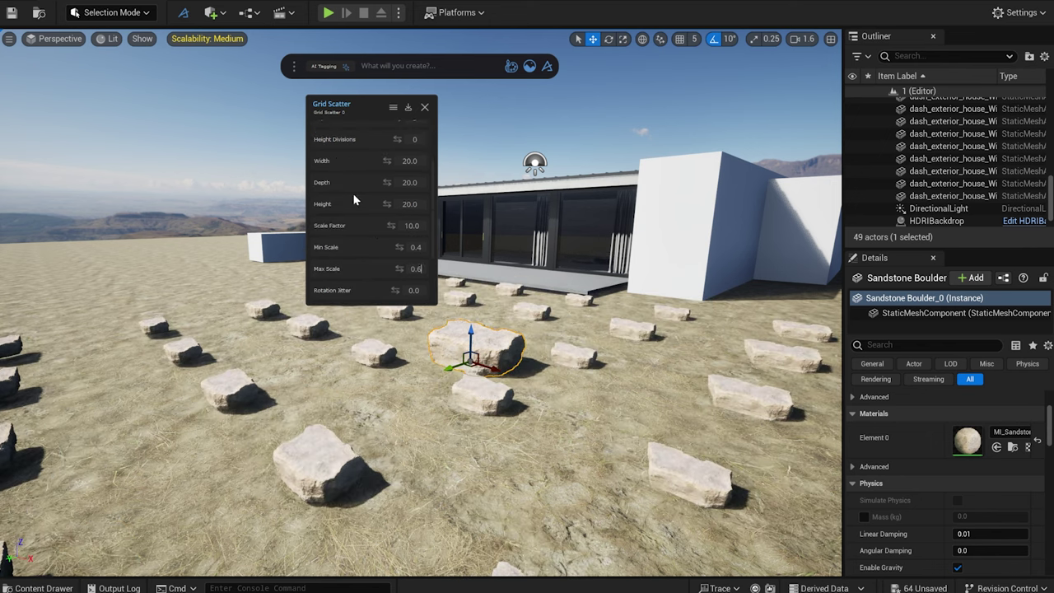
Stack the scattered boulders into a wall with Width 5.0, Depth 4.0, Height 2.2, and 1 width, 18 depth and 12 height divisions
left_click(409, 204)
type("16")
scroll(434, 145, "up", 2)
scroll(434, 145, "down", 2)
left_click_drag(386, 161, 349, 183)
scroll(415, 247, "down", 3)
left_click(420, 279)
scroll(409, 271, "up", 5)
left_click_drag(397, 213, 415, 214)
left_click_drag(387, 279, 340, 279)
right_click_drag(401, 338, 387, 326)
left_click_drag(387, 278, 392, 278)
left_click_drag(397, 213, 416, 213)
left_click_drag(397, 171, 420, 194)
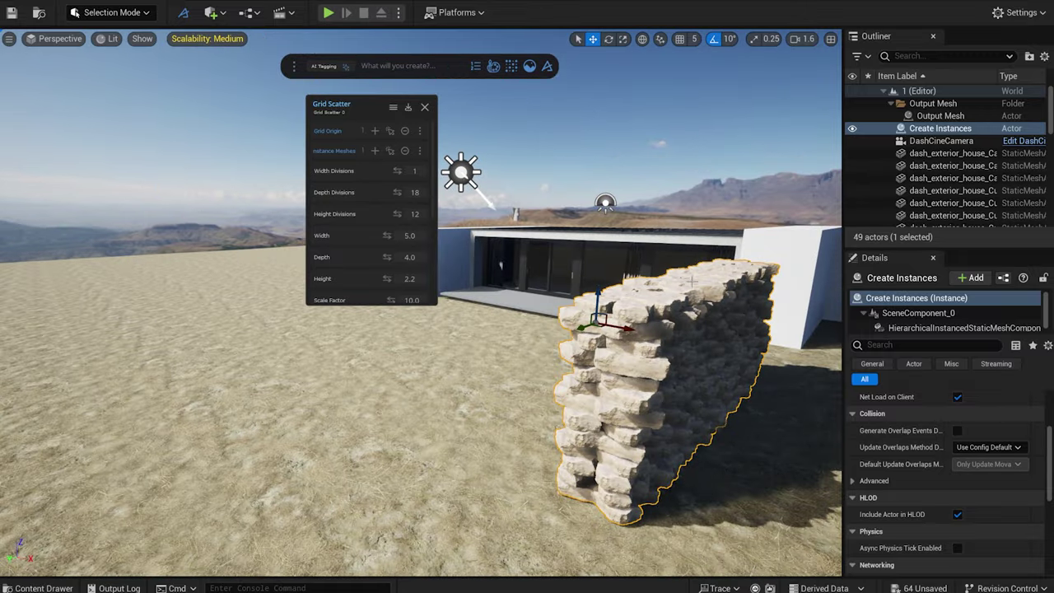
Move the boulder wall to the near end of the terrace and delete the plain white block there
right_click_drag(656, 339, 656, 339)
left_click_drag(550, 327, 656, 300)
right_click_drag(656, 300, 649, 301)
left_click(562, 145)
key("Delete")
Set the stone wall's Height Divisions to 18, Depth Divisions to 24 and Width Divisions to 2
right_click_drag(562, 146, 563, 146)
scroll(407, 214, "down", 1)
scroll(404, 198, "up", 1)
left_click_drag(397, 214, 402, 193)
right_click_drag(494, 247, 494, 247)
left_click_drag(397, 192, 406, 193)
right_click_drag(527, 330, 527, 264)
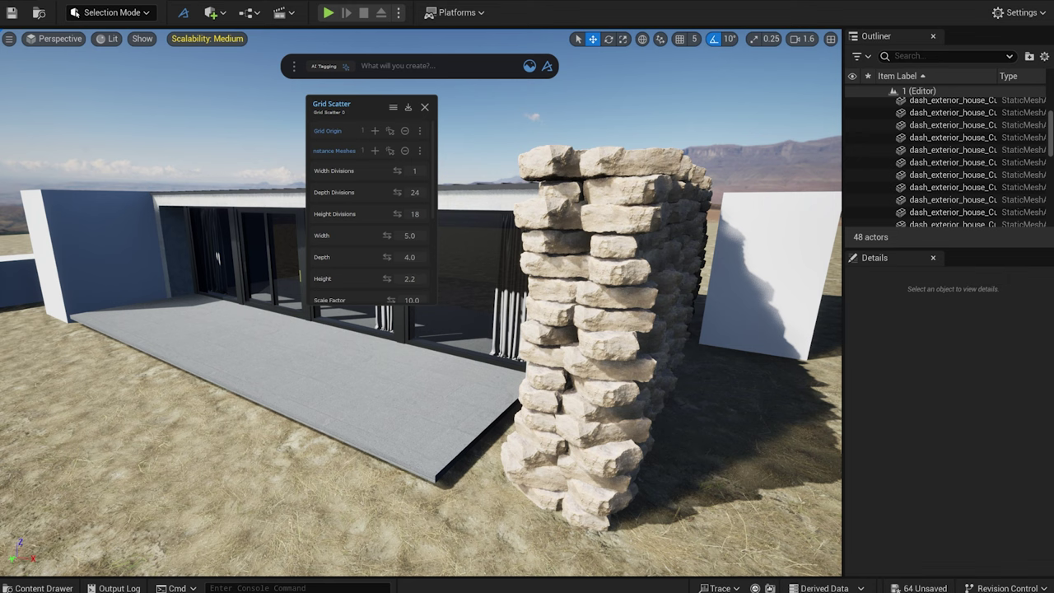
left_click(626, 231)
left_click_drag(397, 171, 400, 170)
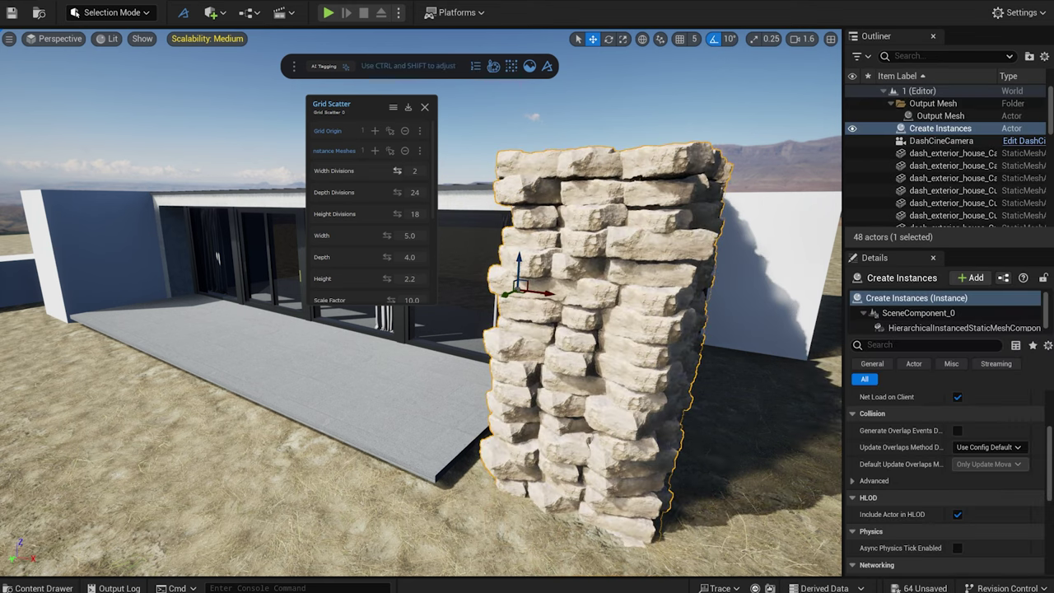
Duplicate the stone wall next to the house and delete the remaining plain white wall blocks
mouse_move(539, 273)
right_mouse_down()
mouse_move(494, 274)
mouse_move(576, 274)
mouse_move(539, 273)
right_mouse_up()
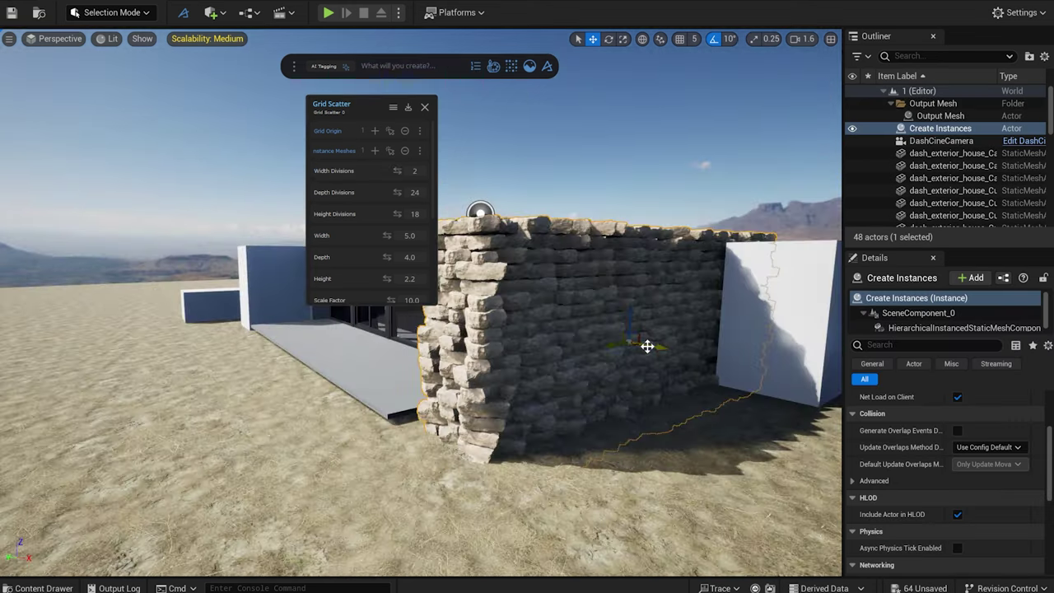
left_click_drag(646, 346, 637, 370, "alt")
key("Delete")
right_click_drag(637, 370, 494, 395)
left_click(359, 333)
key("Delete")
left_click(303, 346)
key("Delete")
Duplicate the stone walls around the house to replace the removed blocks at its ends and back
right_click_drag(511, 354, 521, 357)
left_click(690, 354)
left_click_drag(691, 352, 506, 330, "alt")
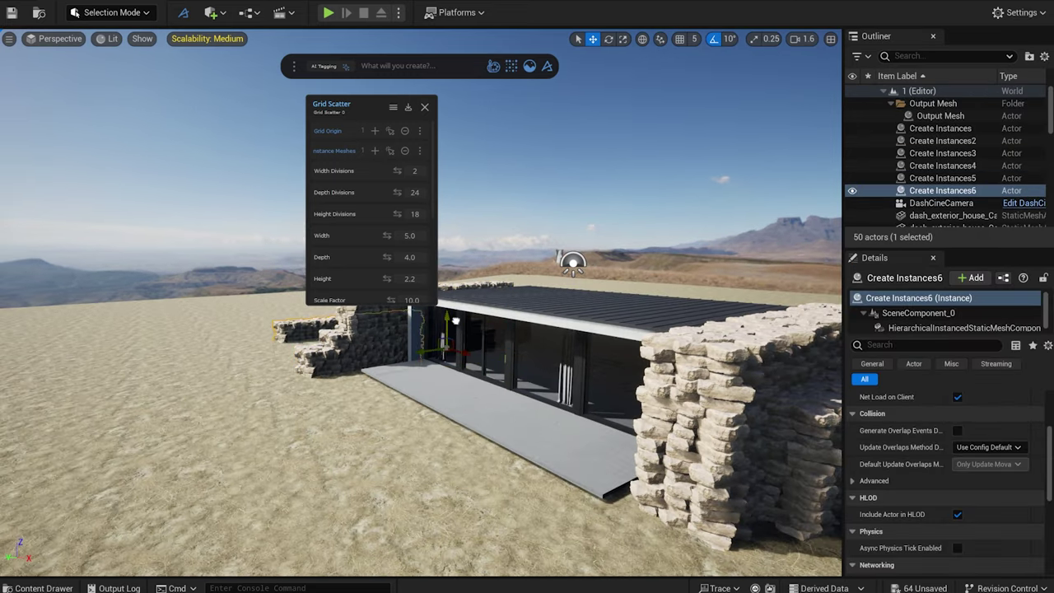
right_click_drag(550, 345, 602, 350)
left_click_drag(576, 353, 618, 278, "alt")
key("e")
key("w")
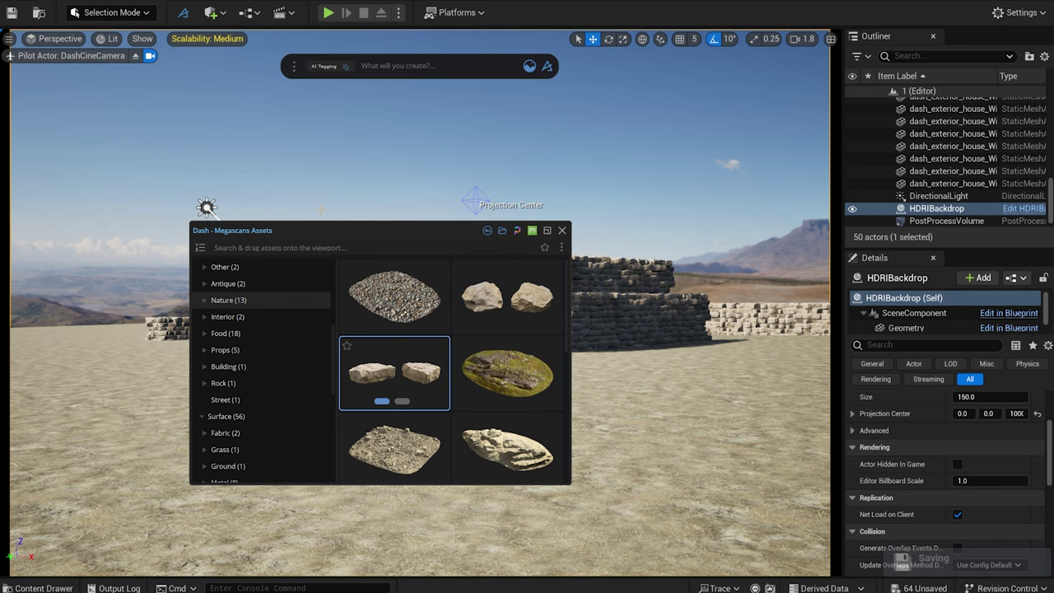
Place a Megascans boulder beside the front stone wall, then scale and rotate it to fit
left_click_drag(395, 371, 706, 288)
key("Escape")
key("r")
left_click_drag(601, 366, 652, 347)
key("e")
key("w")
key("r")
key("w")
Duplicate the boulder beside the stone wall, then scale, rotate and reposition the copy
left_click(560, 412)
left_click_drag(482, 229, 334, 246)
left_click(606, 319)
left_click_drag(656, 349, 614, 351, "alt")
key("r")
left_click_drag(592, 352, 635, 357)
key("w")
key("e")
key("r")
key("e")
key("w")
left_click_drag(582, 324, 583, 329)
Place a Megascans sandstone boulder, a sandstone rock and a stone on the open grass before the house
left_click(536, 219)
left_click_drag(322, 247, 537, 290)
scroll(621, 326, "up", 3)
left_click(560, 424)
scroll(628, 372, "down", 1)
left_click_drag(617, 408, 216, 405)
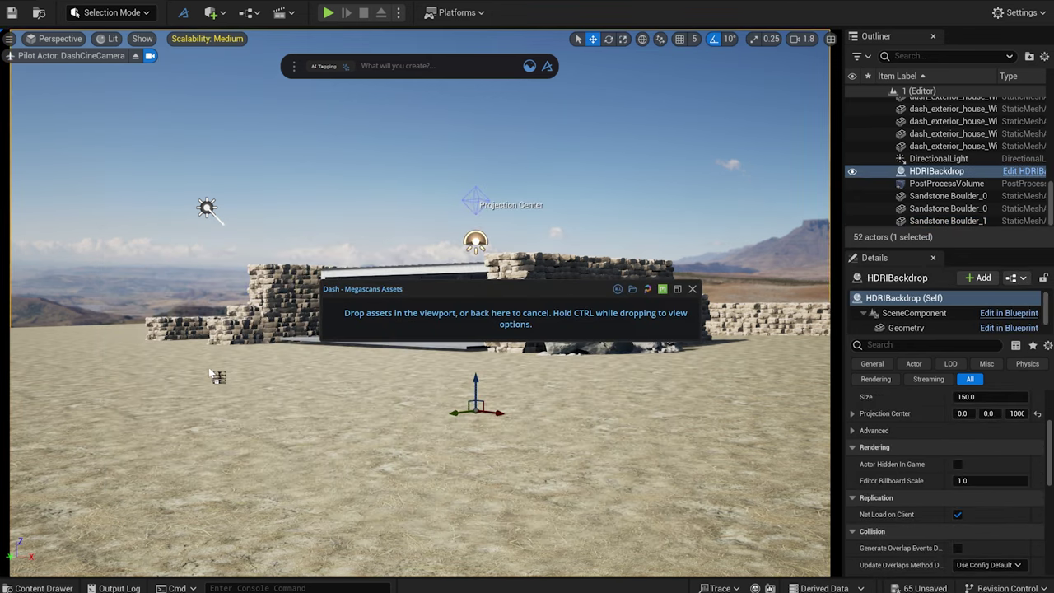
left_click_drag(212, 375, 105, 369)
left_click(197, 364)
left_click(195, 370)
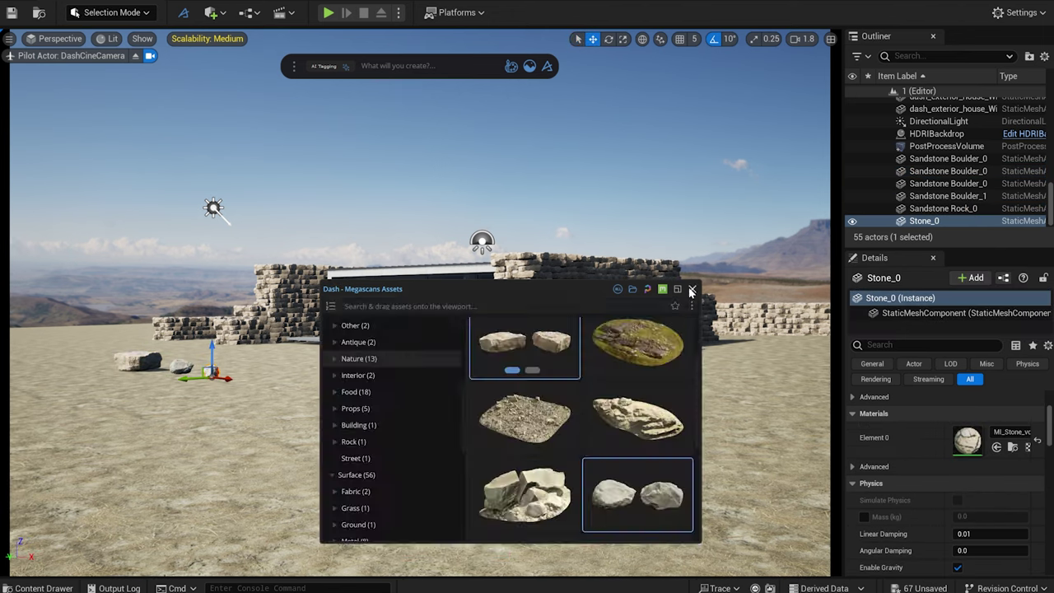
Stop piloting the camera, select the three loose stones and start the Dash physics tool
left_click(693, 289)
left_click(136, 56)
key("f")
right_click_drag(623, 405, 624, 404)
left_click(416, 345, "ctrl")
left_click(227, 306, "ctrl")
left_click(463, 66)
type("physics")
left_click(463, 92)
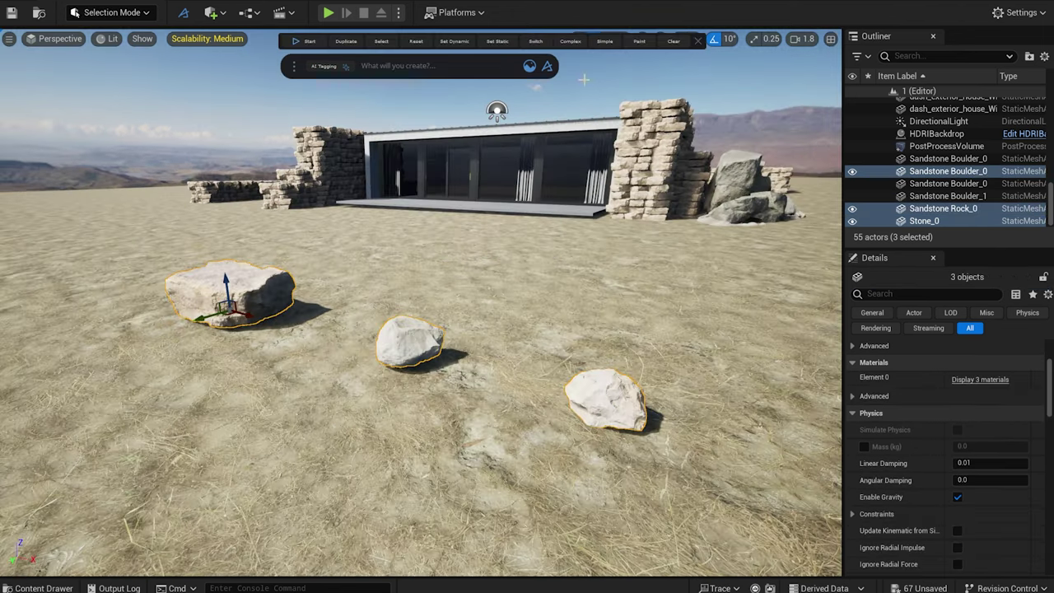
Set the three loose stones as dynamic physics objects
left_click(488, 258)
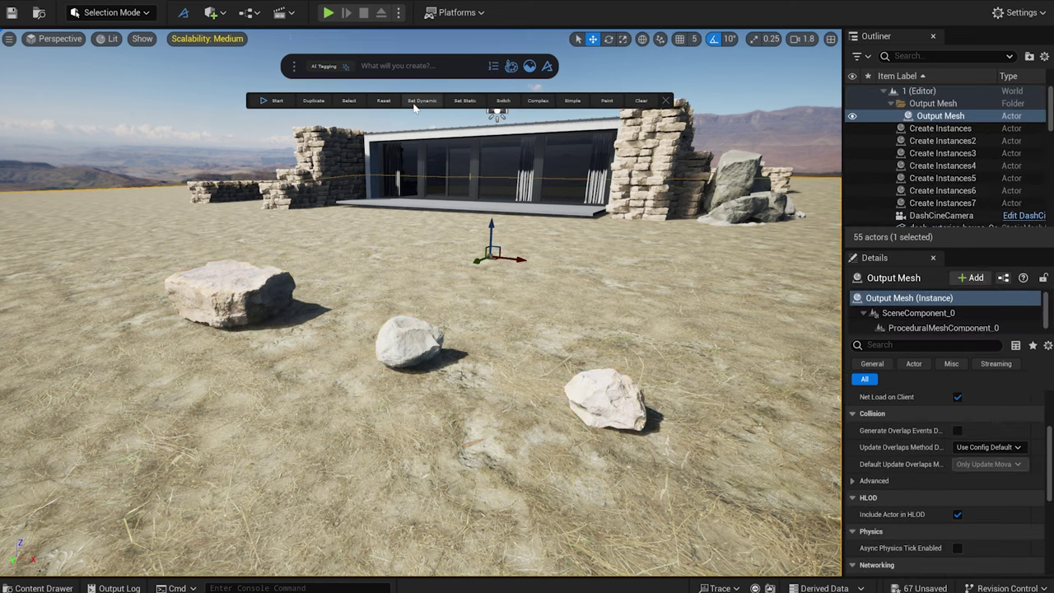
left_click(273, 297)
left_click(399, 344, "ctrl")
left_click(616, 405, "ctrl")
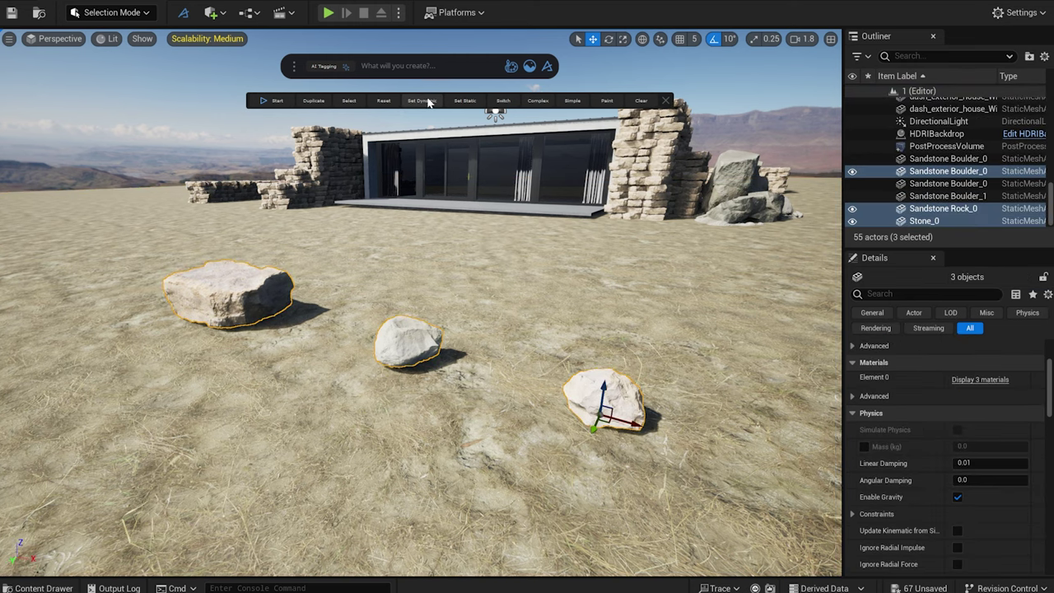
left_click(427, 102)
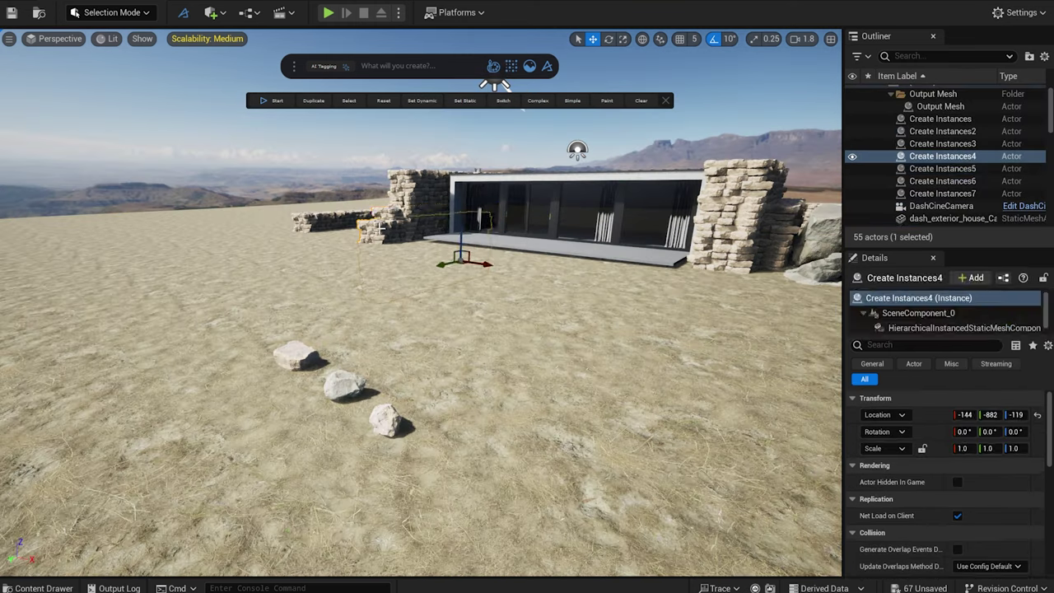
Set complex physics collision for the low stone wall beside the terrace and select the terrain
left_click(349, 217)
left_click(540, 103)
left_click(547, 301)
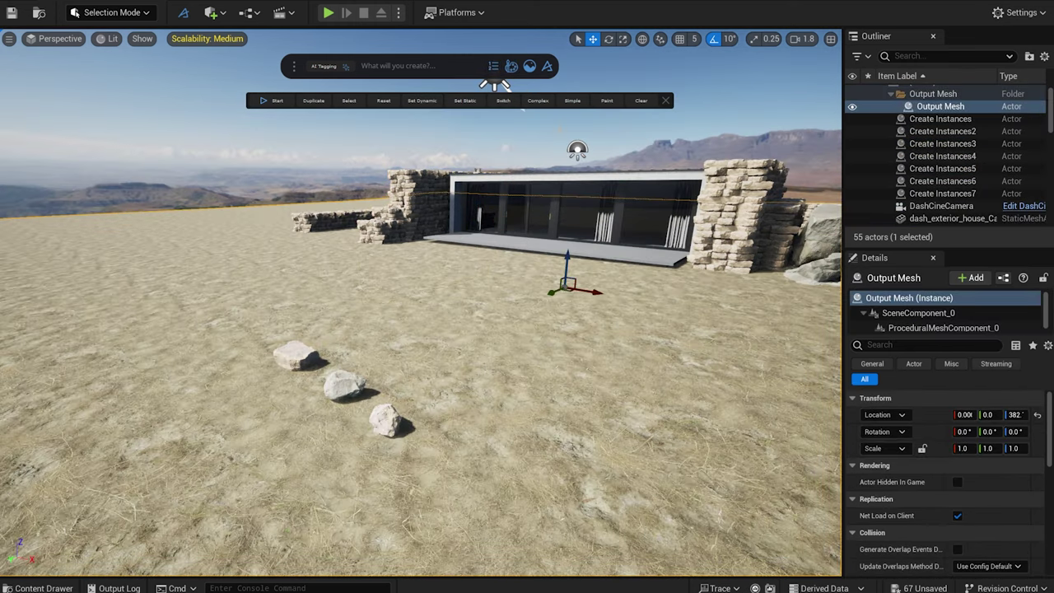
Select the three loose stones and start physics painting with them
left_click(310, 358)
left_click(350, 397, "ctrl")
key("ctrl+z")
left_click(346, 388, "ctrl")
left_click(385, 424, "ctrl")
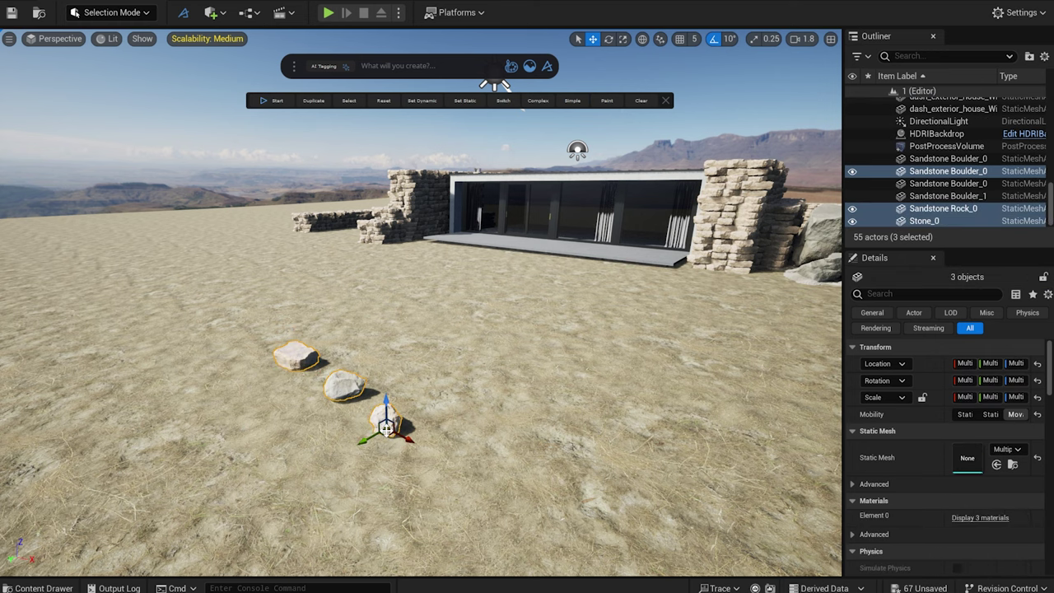
key("w")
mouse_move(386, 428)
right_mouse_down()
mouse_move(386, 437)
mouse_move(386, 403)
right_mouse_up()
left_click(606, 100)
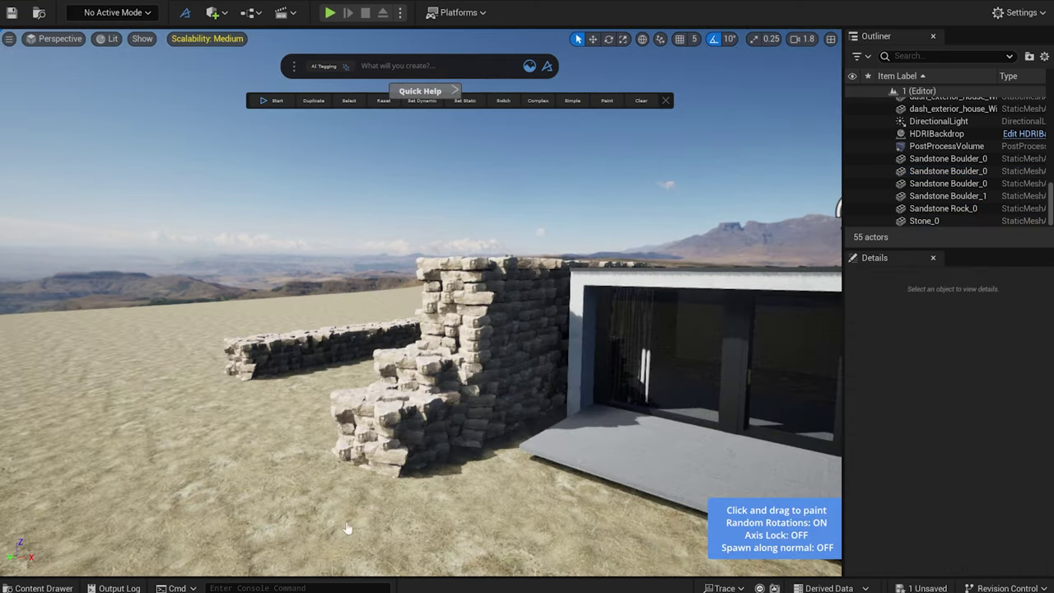
Physics-paint loose stones against the stepped end of the stone wall and at the foot of the wall beside the large boulders
left_click(424, 486)
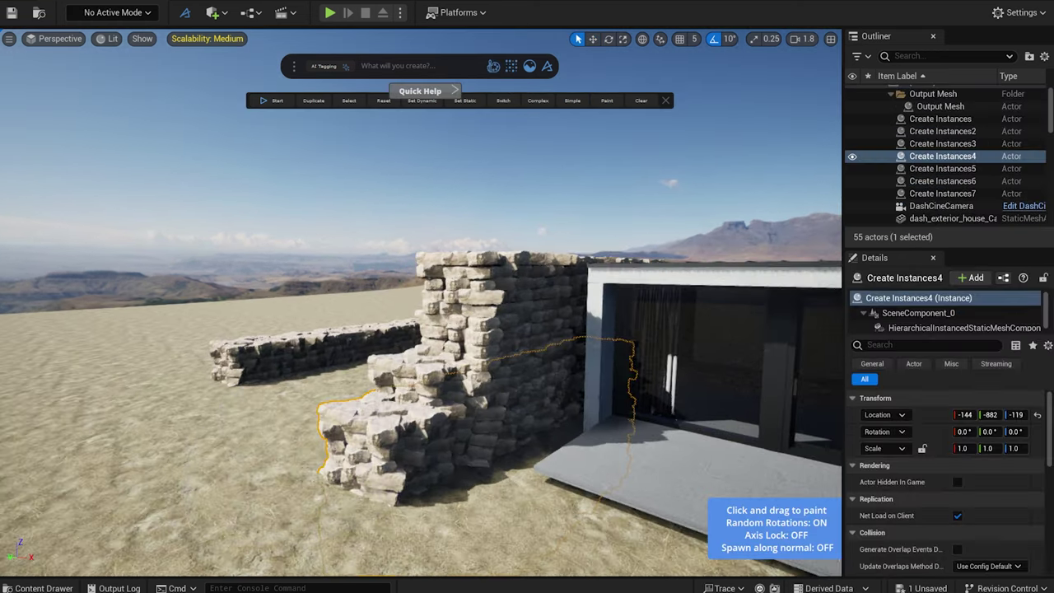
left_click(245, 456)
scroll(246, 455, "down", 5)
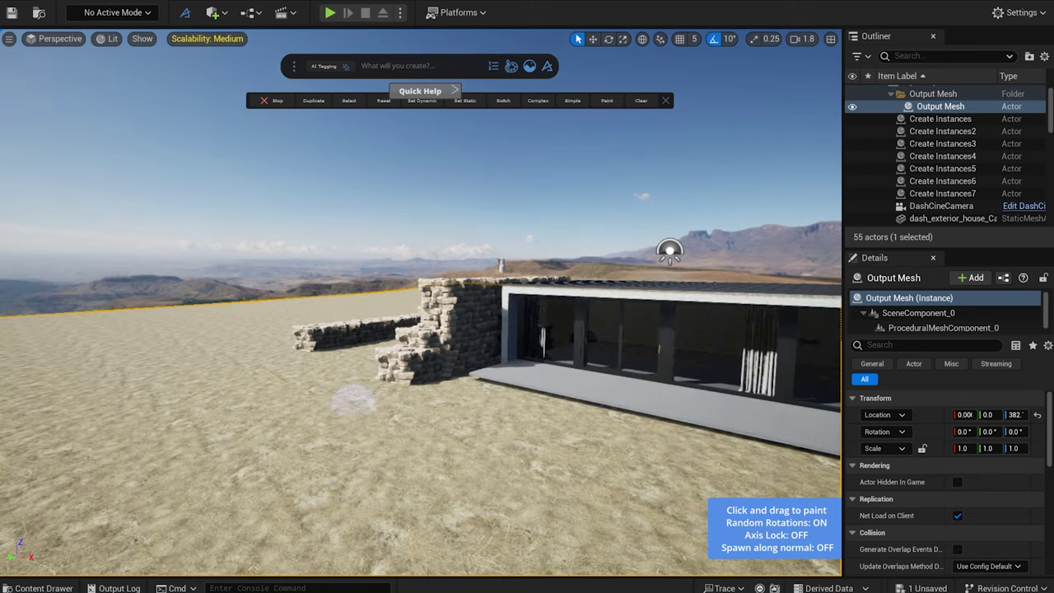
scroll(351, 395, "up", 5, "ctrl")
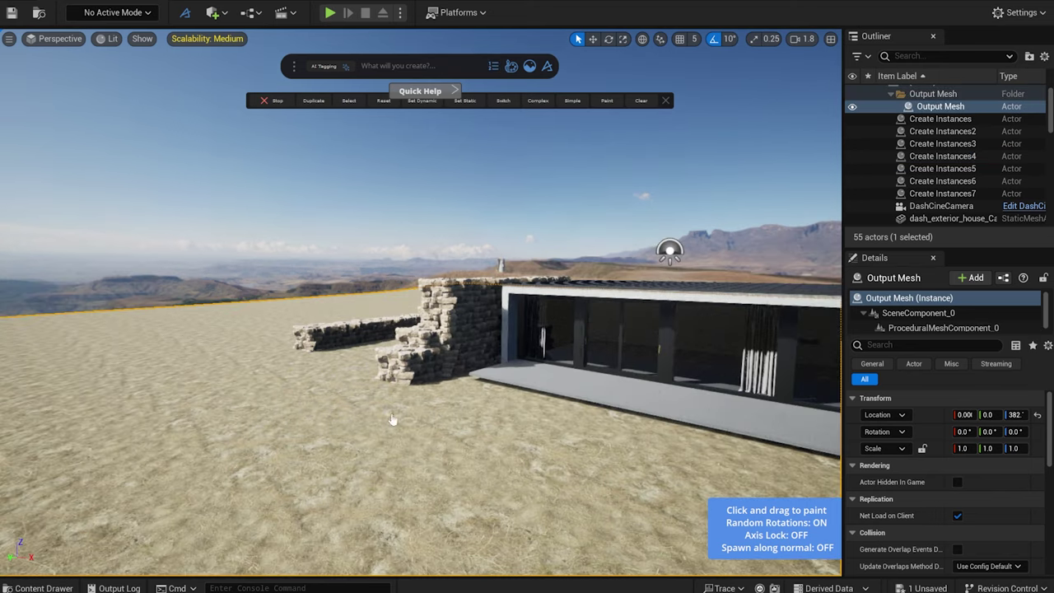
left_click(385, 375)
right_click_drag(385, 376, 411, 391)
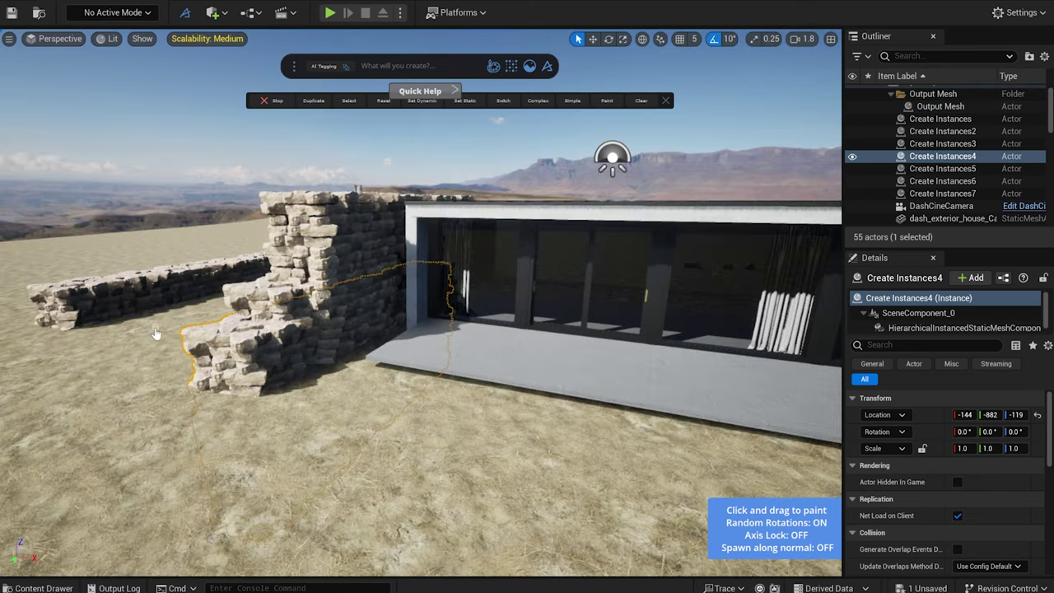
mouse_move(151, 341)
left_mouse_down()
mouse_move(240, 355)
mouse_move(284, 309)
left_mouse_up()
left_click_drag(123, 333, 62, 329)
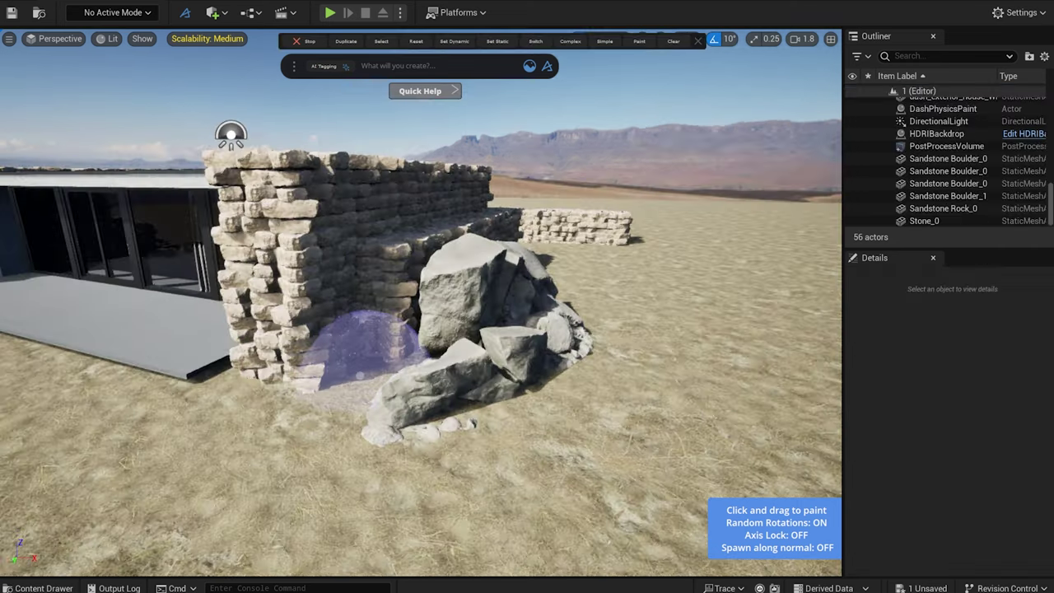
left_click(356, 363)
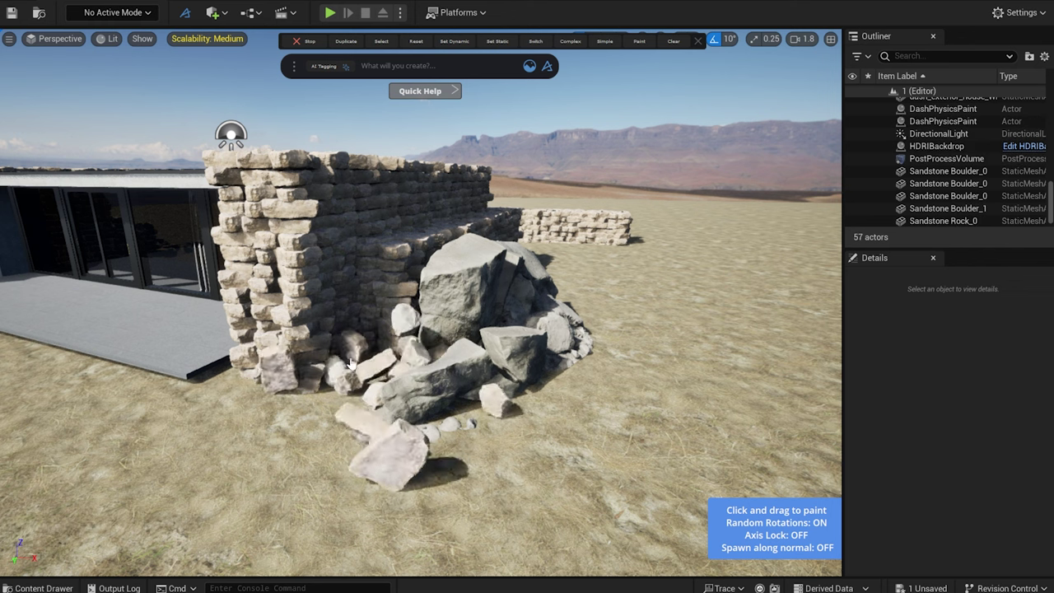
mouse_move(357, 355)
left_mouse_down()
mouse_move(375, 449)
mouse_move(409, 371)
mouse_move(318, 412)
mouse_move(411, 447)
mouse_move(335, 426)
mouse_move(337, 367)
mouse_move(371, 371)
mouse_move(379, 359)
left_mouse_up()
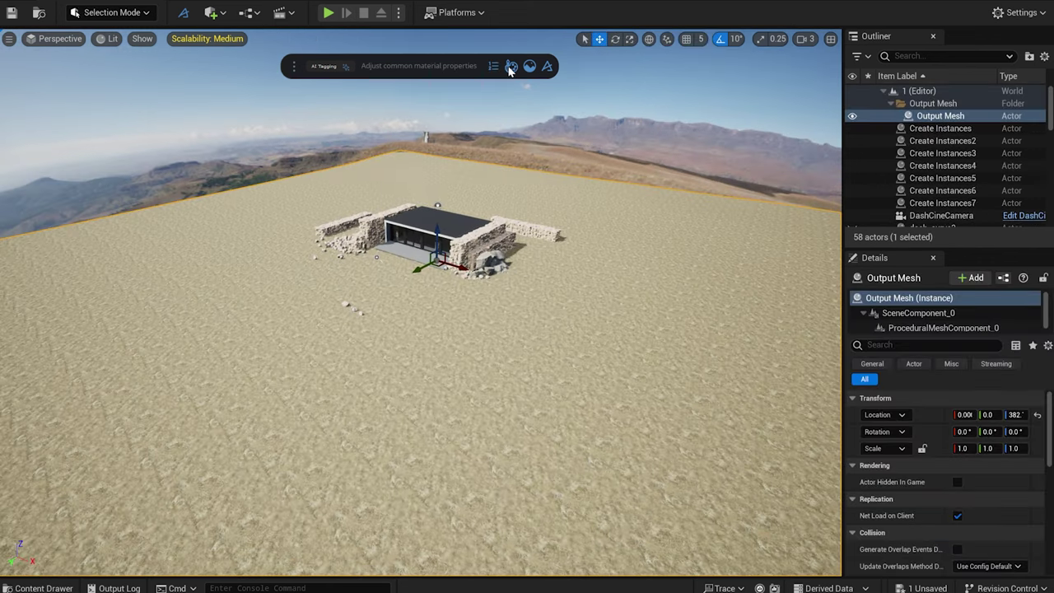
Draw a winding path curve projected onto the terrain in front of the house with the Curve Tool, using a min spacing of 50
left_click(435, 73)
type("curve")
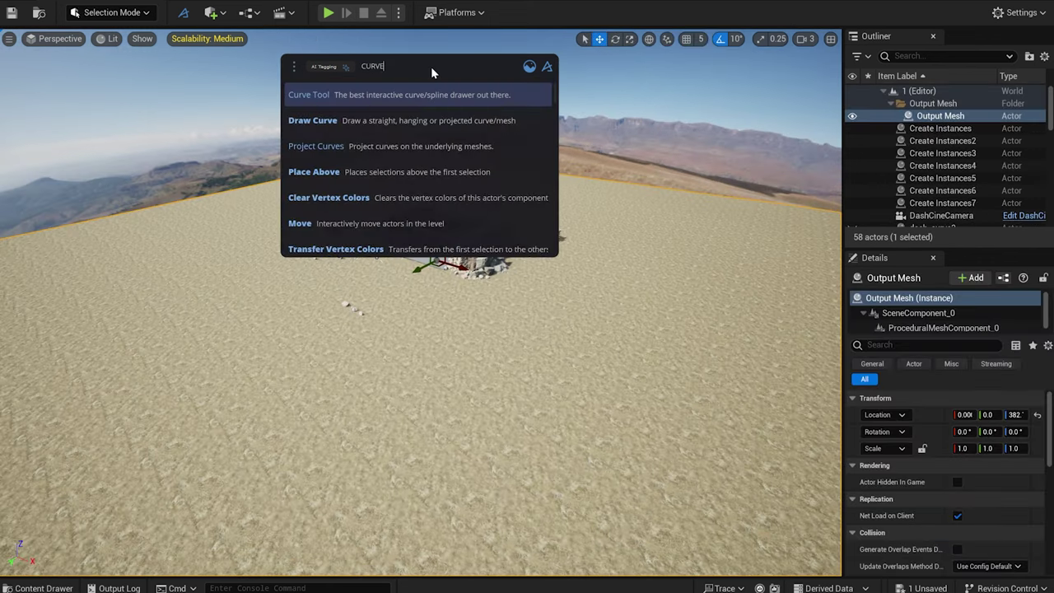
left_click(429, 92)
left_click_drag(383, 114, 763, 202)
type("50")
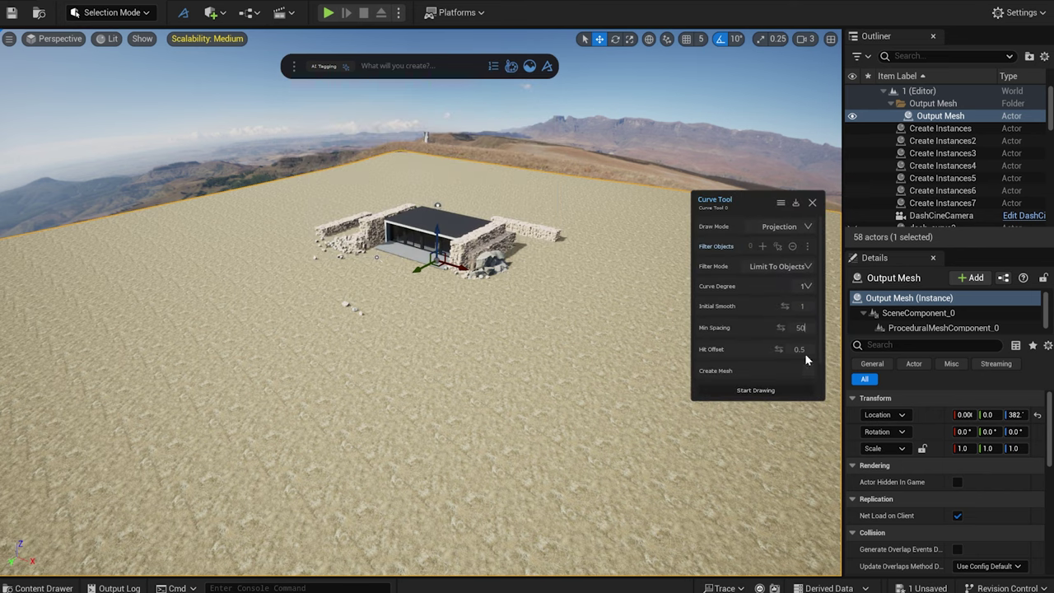
left_click(775, 390)
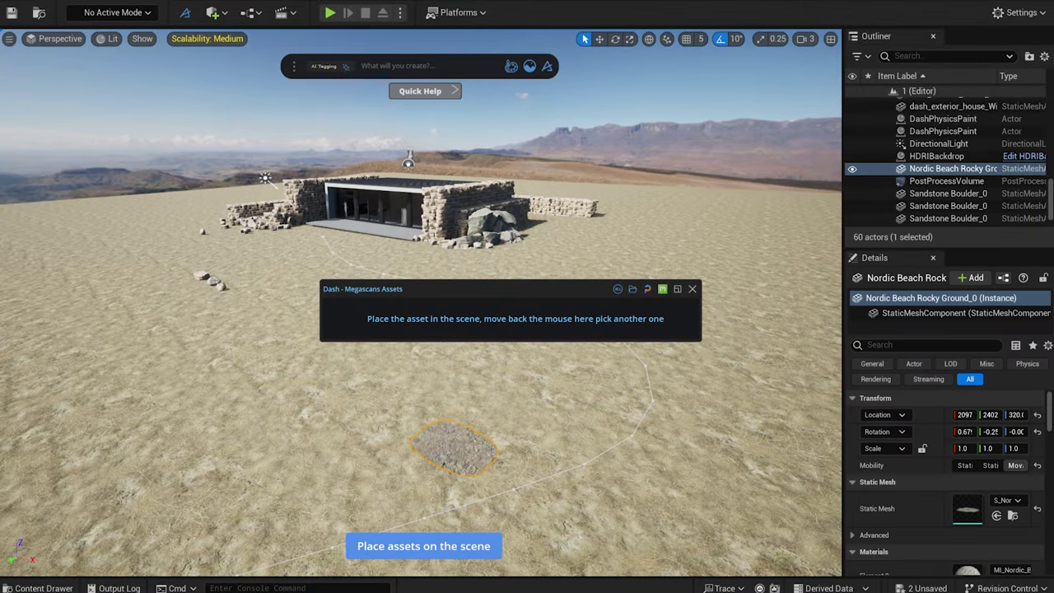
Finish placing the Nordic Beach Rocky Ground patch and set its material brightness to 2.0 and saturation to 0.7
left_click(692, 289)
left_click(462, 449)
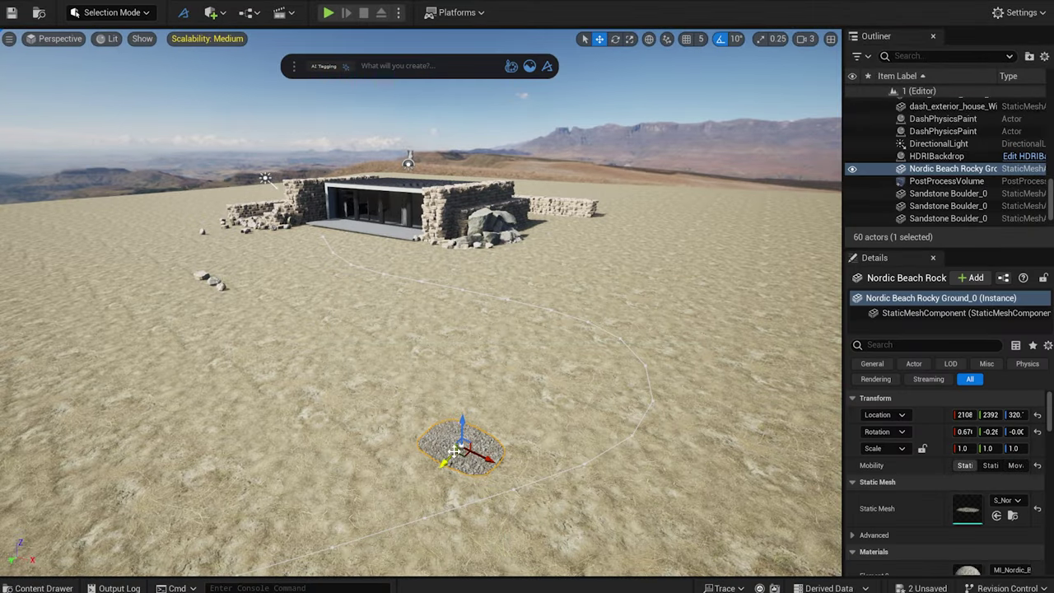
key("f")
left_click(531, 67)
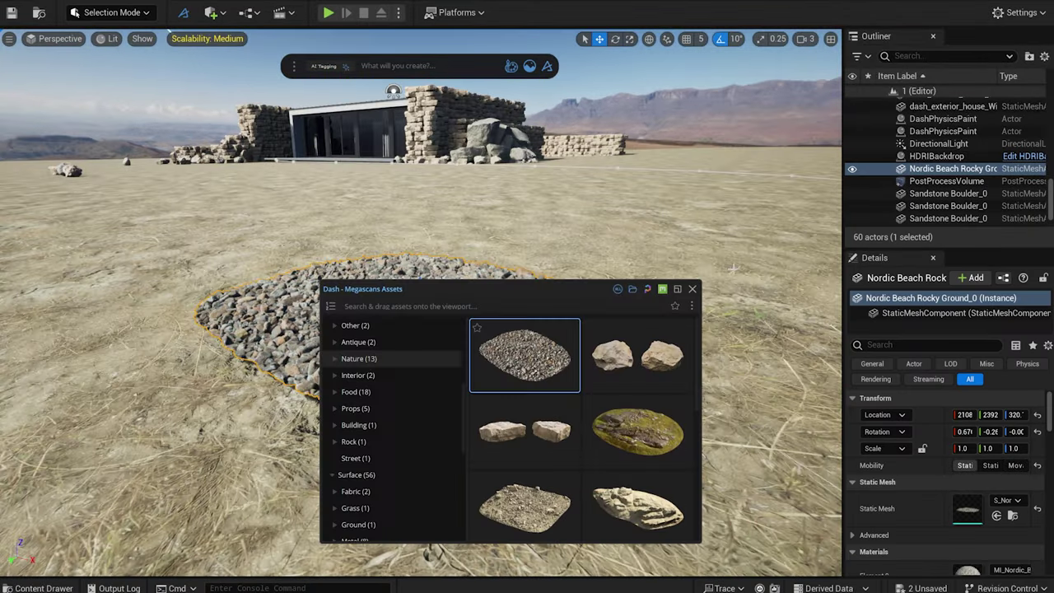
left_click(661, 290)
left_click(511, 66)
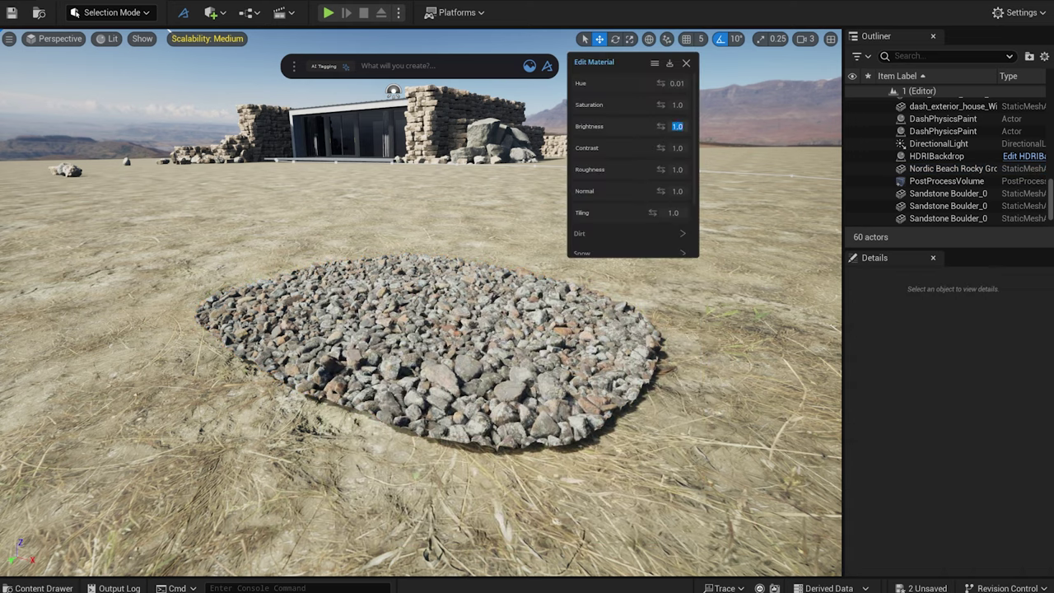
type("2.0")
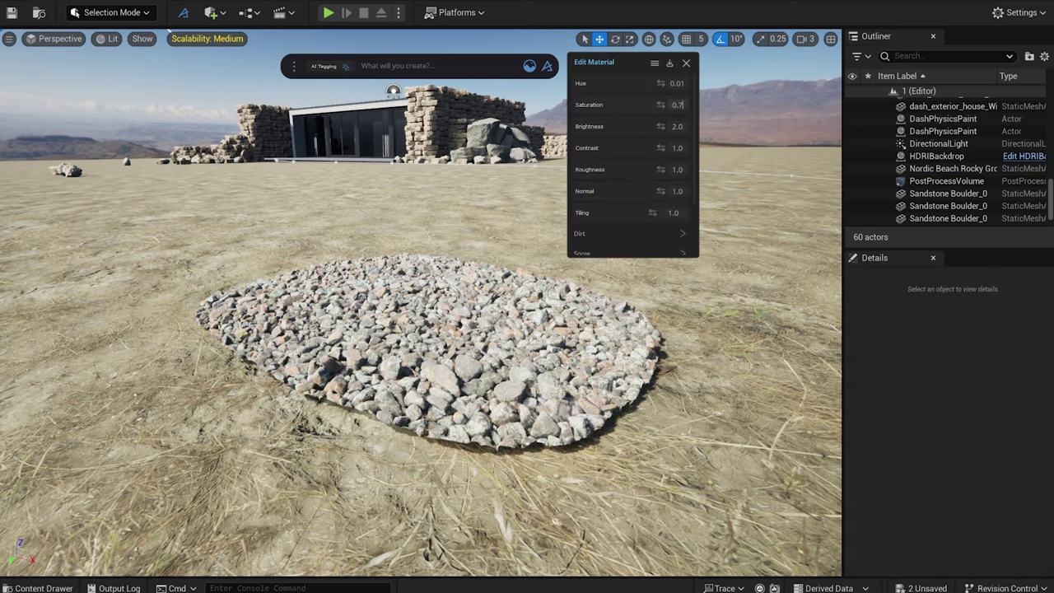
left_click(686, 63)
Create a Path Scatter that spreads the gravel patch along the winding path curve
right_click_drag(609, 197, 609, 272)
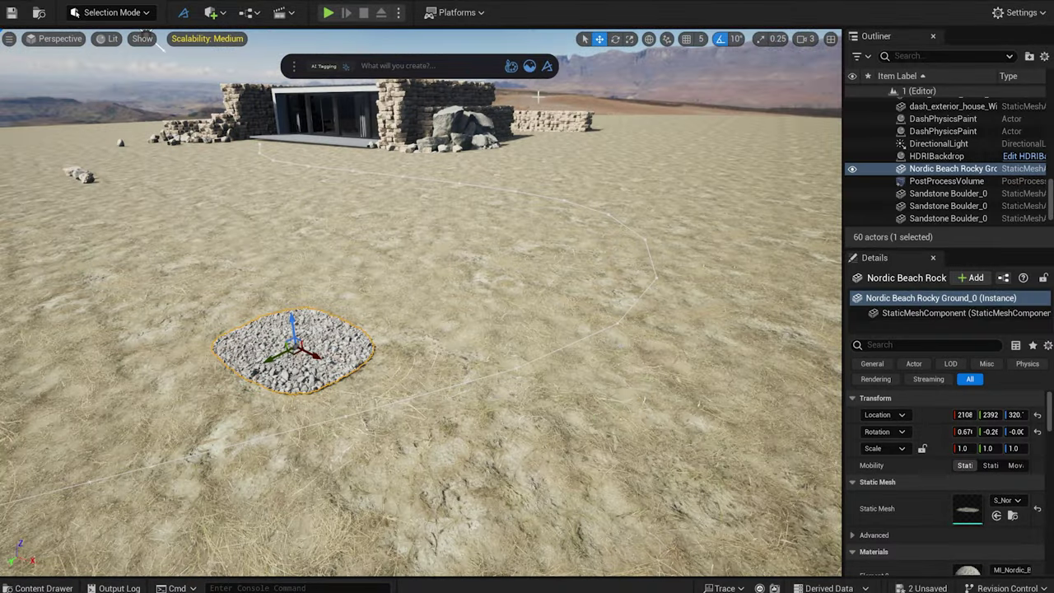
type("SCATTER")
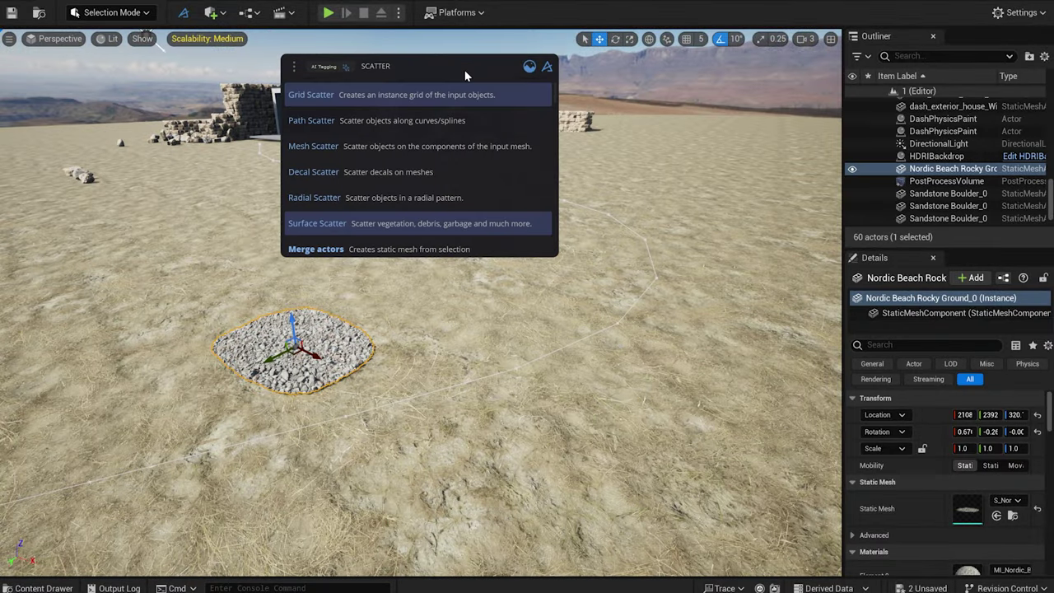
left_click(436, 120)
left_click_drag(389, 107, 658, 135)
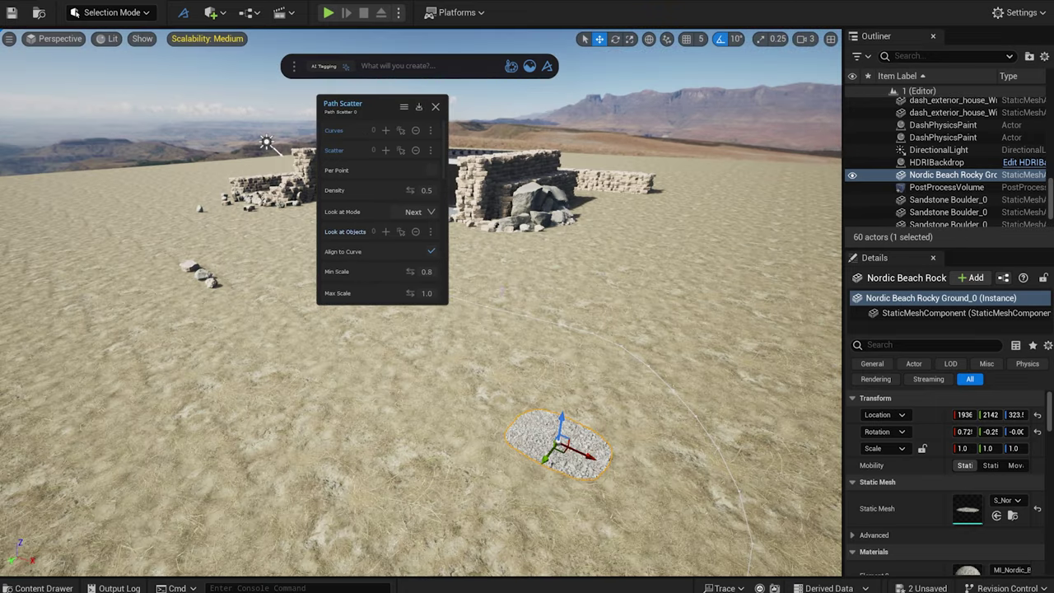
left_click(650, 366)
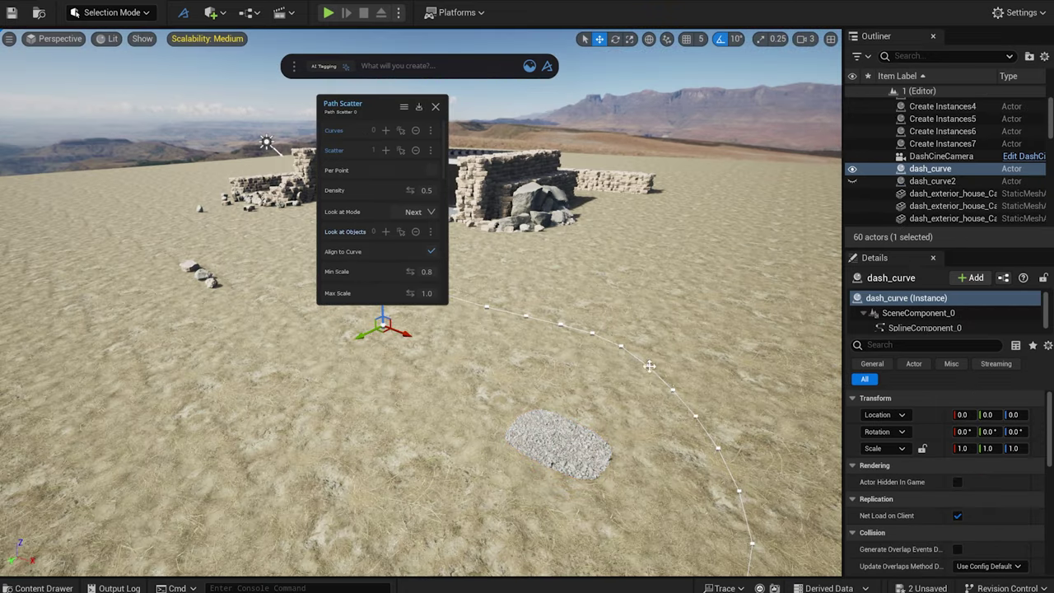
left_click(381, 135)
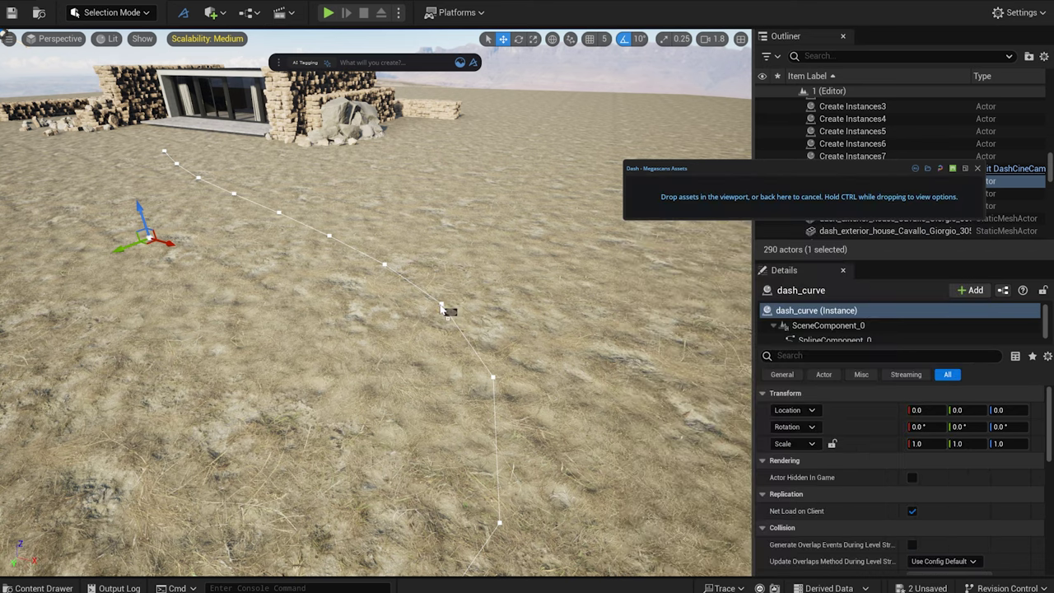
Drop a Megascans asset onto the path curve with the Scatter Here option
left_click_drag(442, 310, 445, 312, "ctrl")
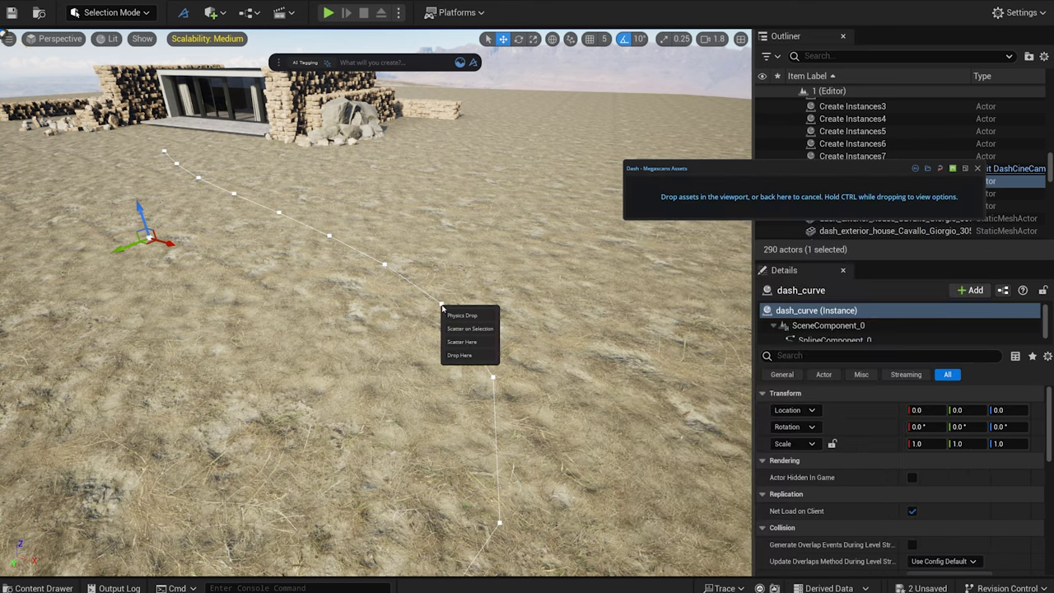
left_click(470, 344)
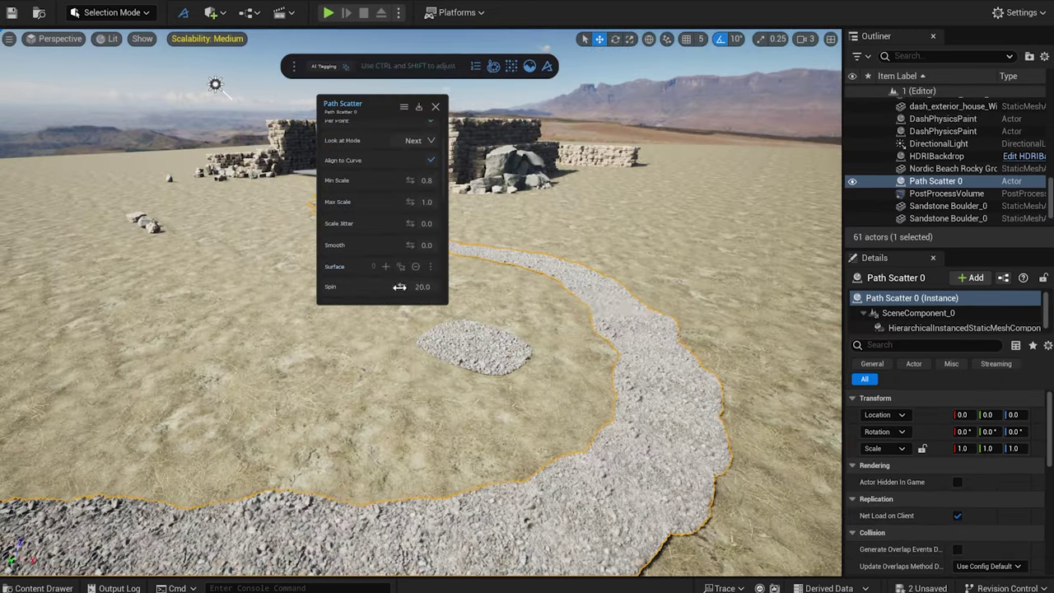
Adjust the gravel Path Scatter settings with a spin of 20.0
scroll(424, 264, "down", 5)
left_click_drag(446, 196, 445, 205)
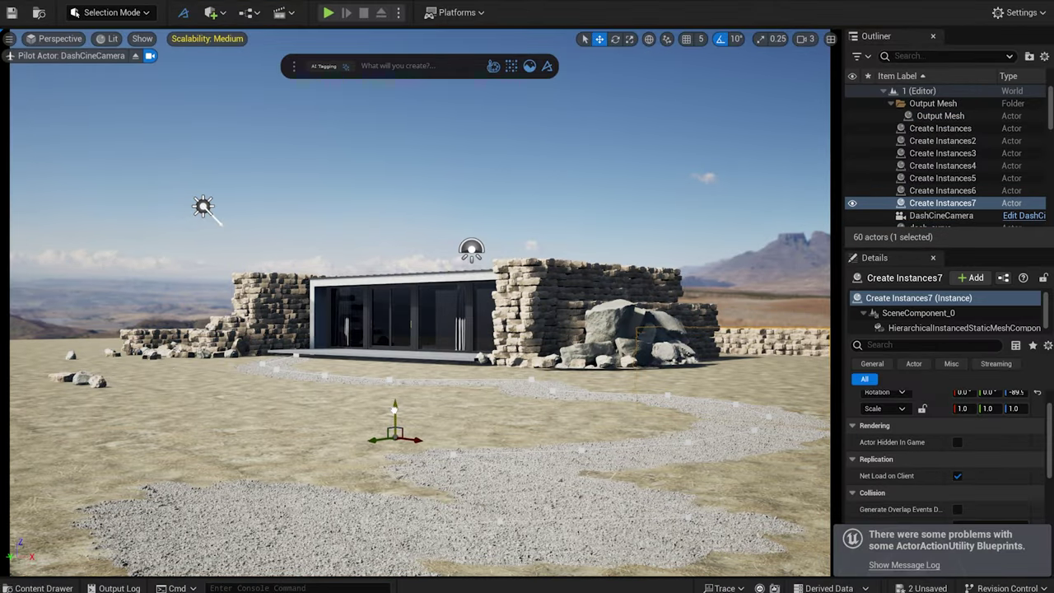
Scatter the two-stone Megascans nature asset over the terrain using Scatter on Selection
left_click(629, 97)
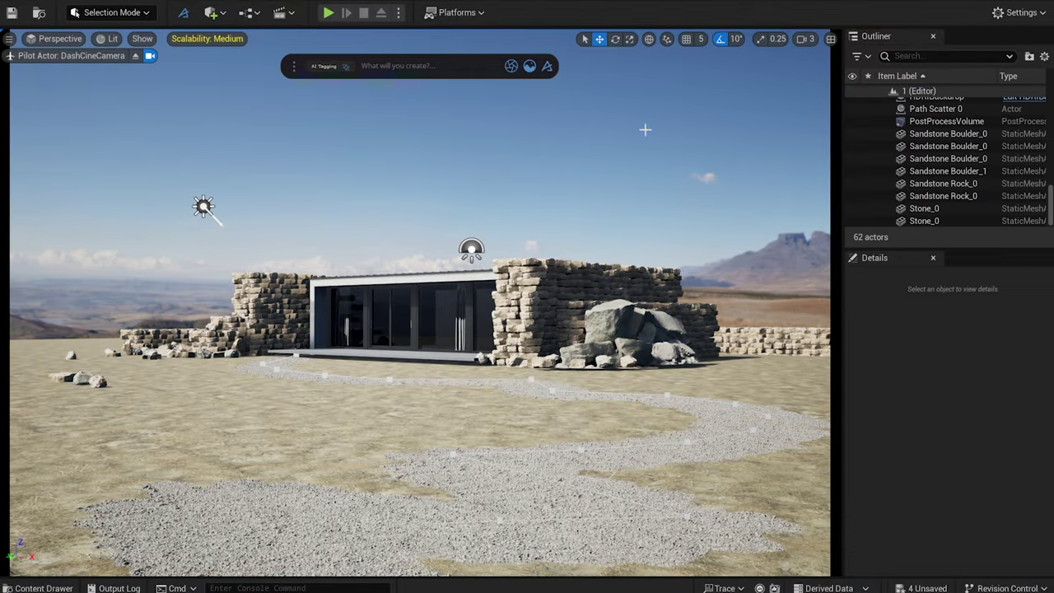
left_click(529, 66)
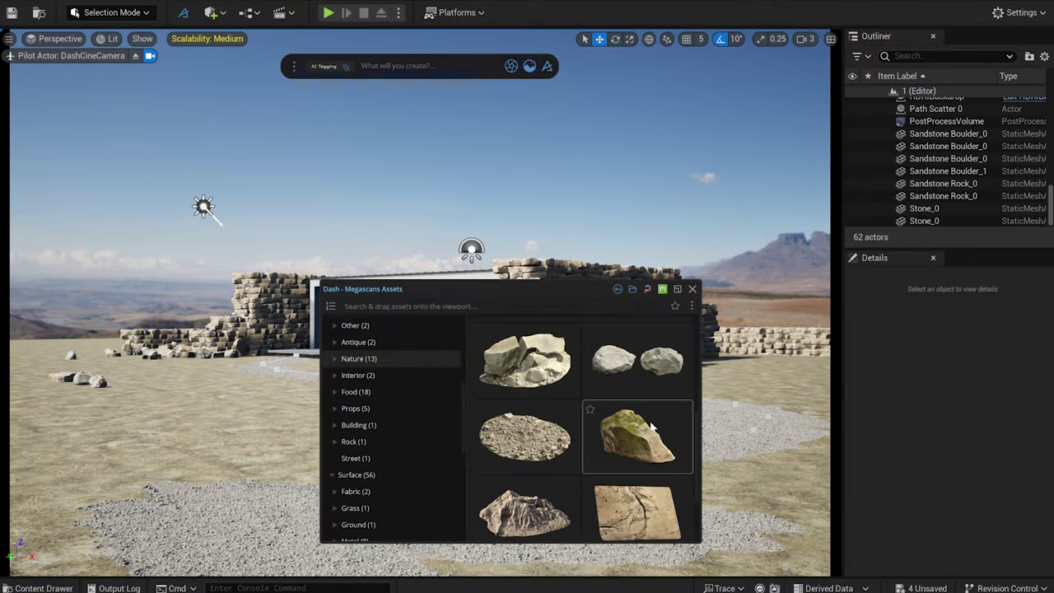
left_click(653, 380)
left_click_drag(710, 353, 292, 420)
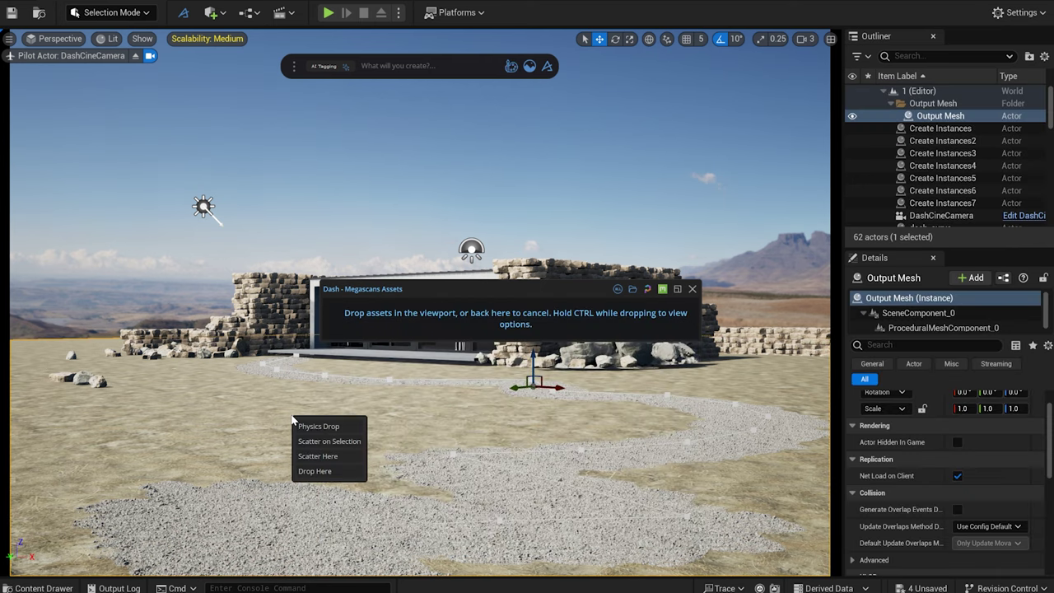
left_click(329, 442)
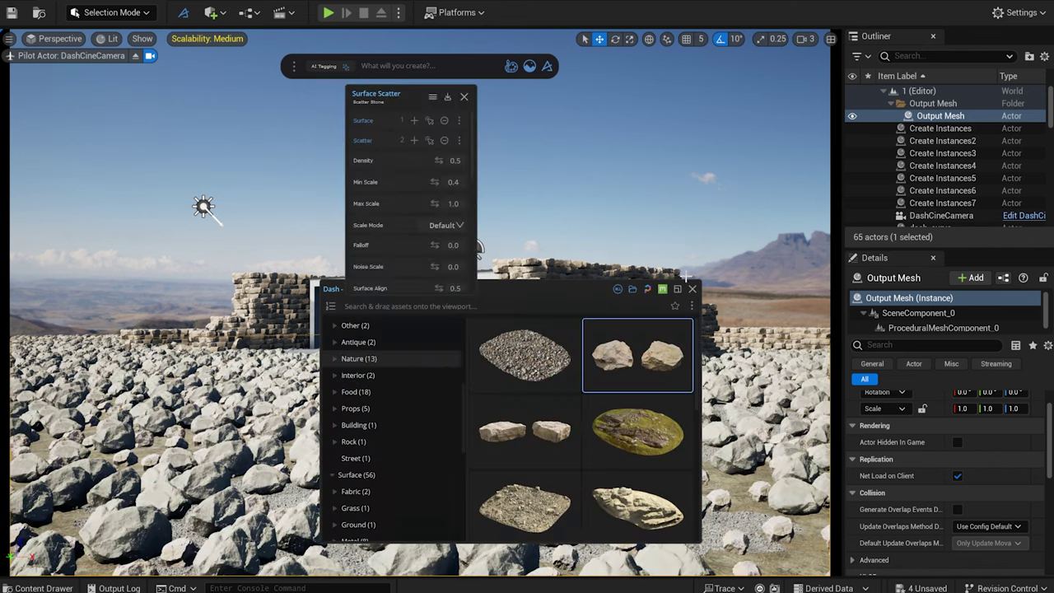
left_click(693, 290)
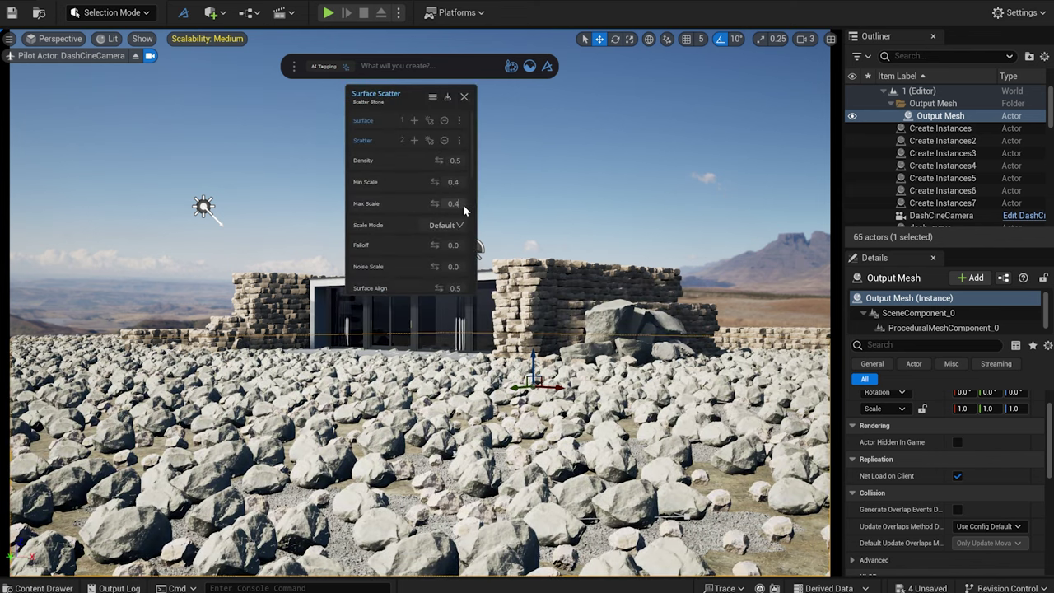
Set the stone scatter's max scale to 0.4 and min scale to 0.1
type("0.4")
key("Return")
double_click(453, 182)
key("Return")
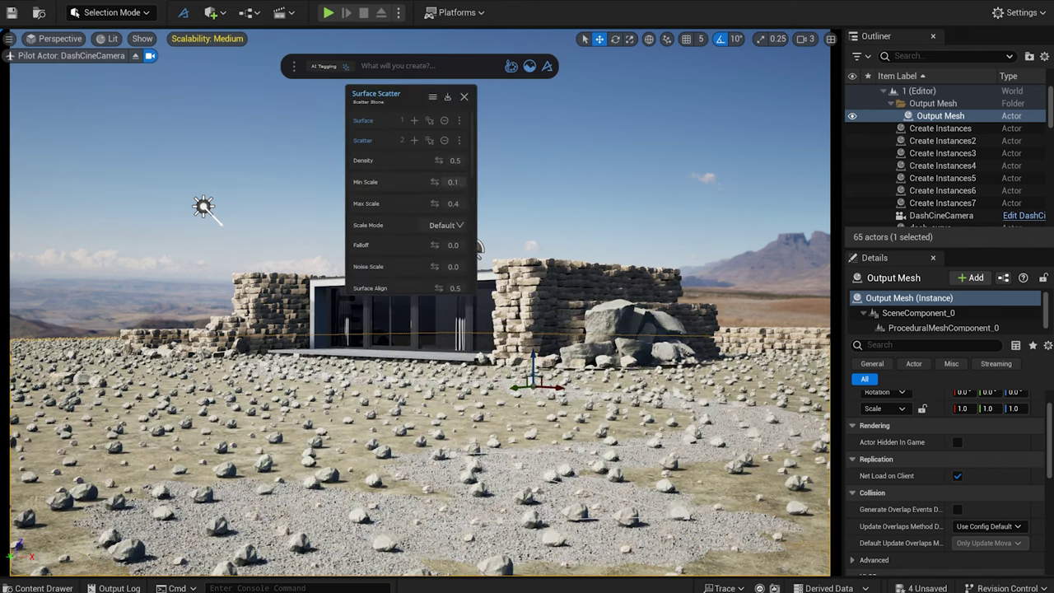
Add the gravel path as the object for Proximity Mask 1 of the stone Surface Scatter
left_click_drag(479, 292, 675, 501)
left_click_drag(543, 103, 694, 97)
left_click(596, 457)
scroll(753, 452, "down", 1)
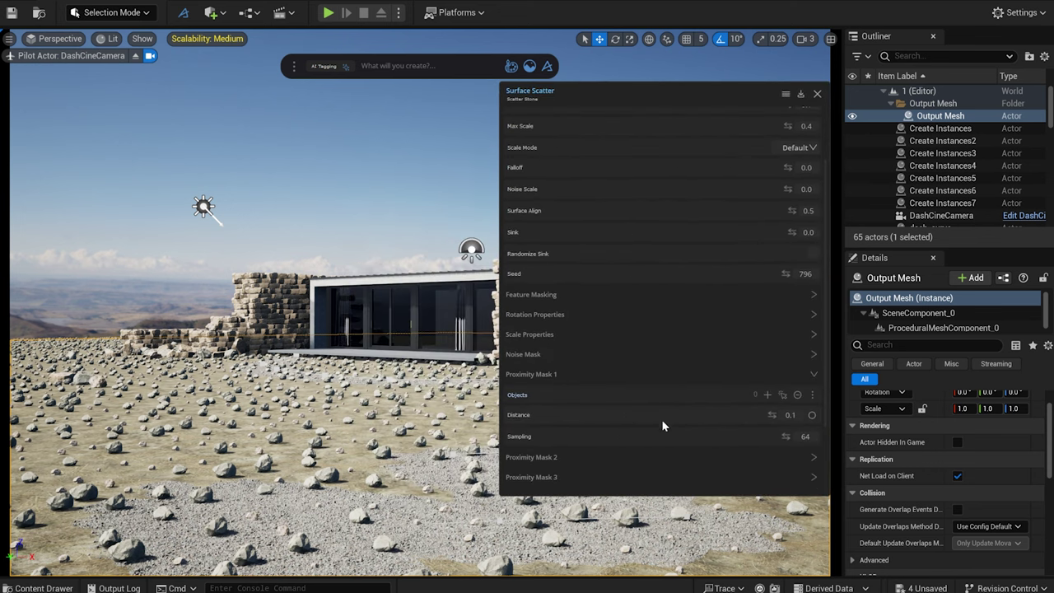
left_click(437, 515)
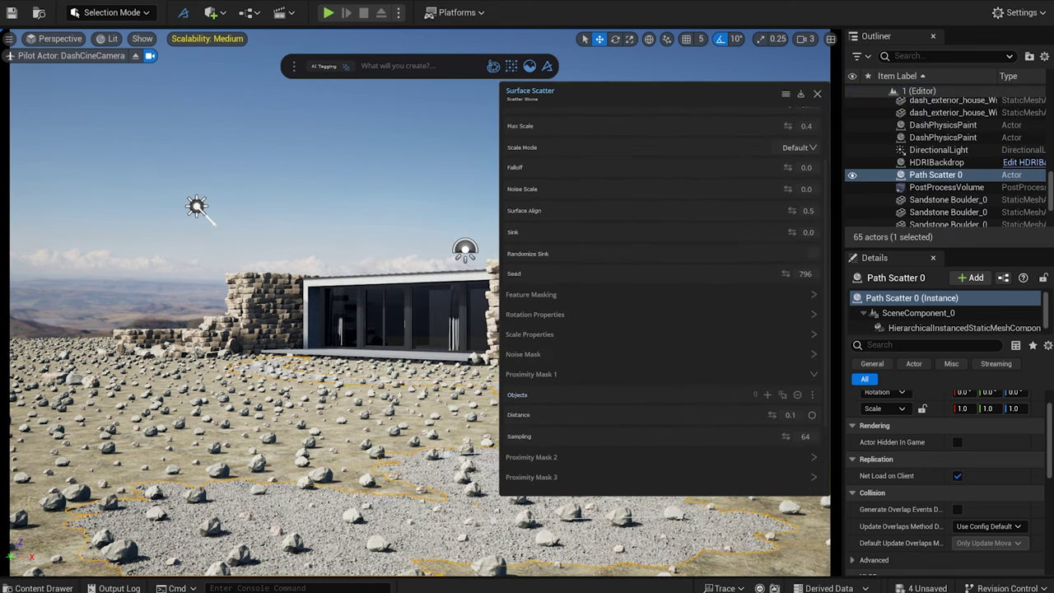
left_click(767, 396)
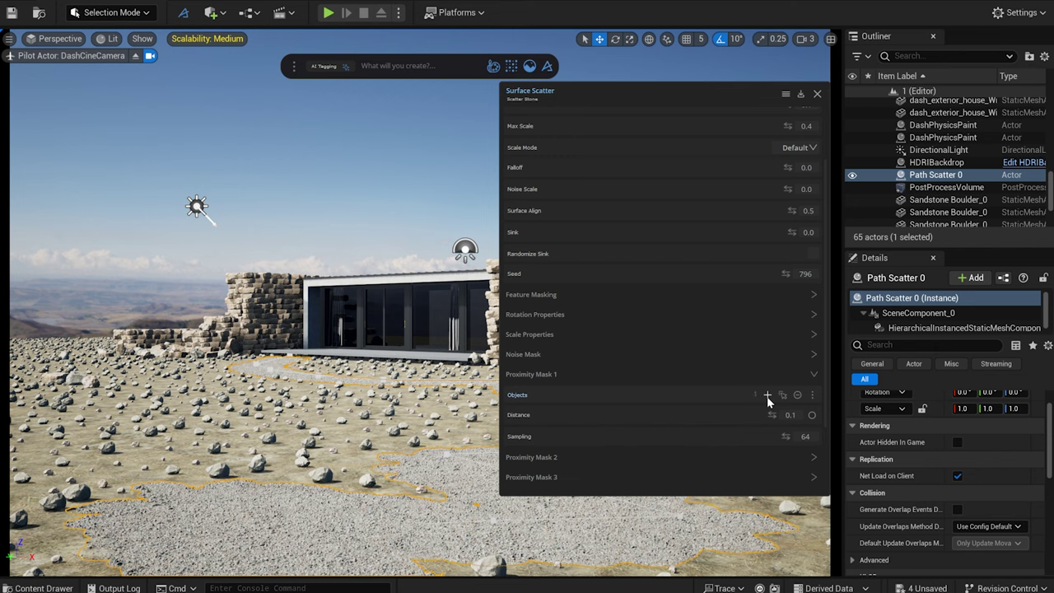
Invert Proximity Mask 1 and set its distance to 0.9
left_click(811, 416)
key("BackSpace")
type("9")
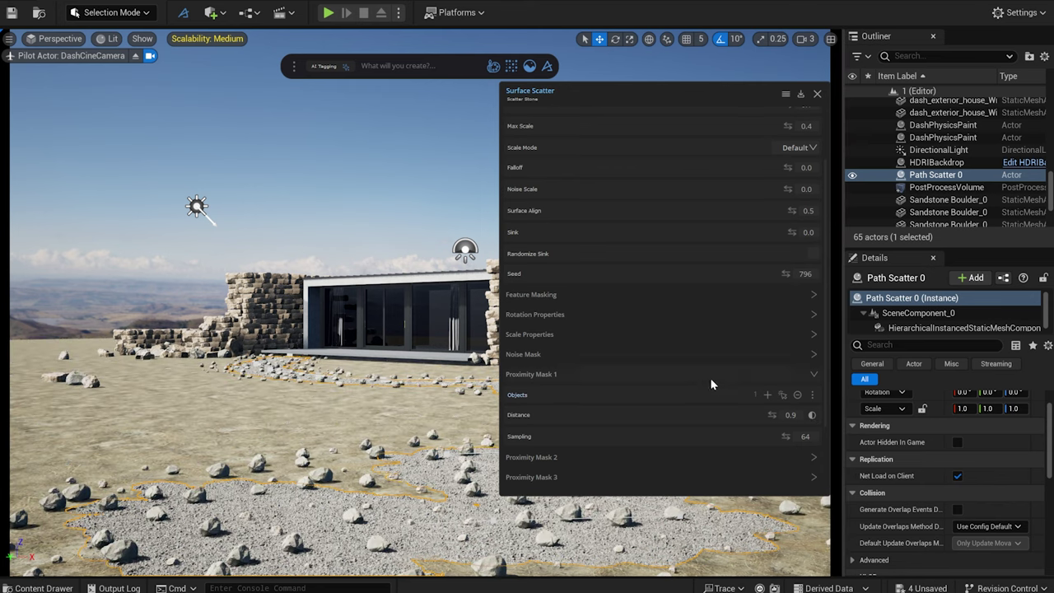
Add the path curve as the object for Proximity Mask 2 of the stone scatter and set the mask's distance to 0.9
scroll(710, 377, "down", 3)
left_click(588, 382)
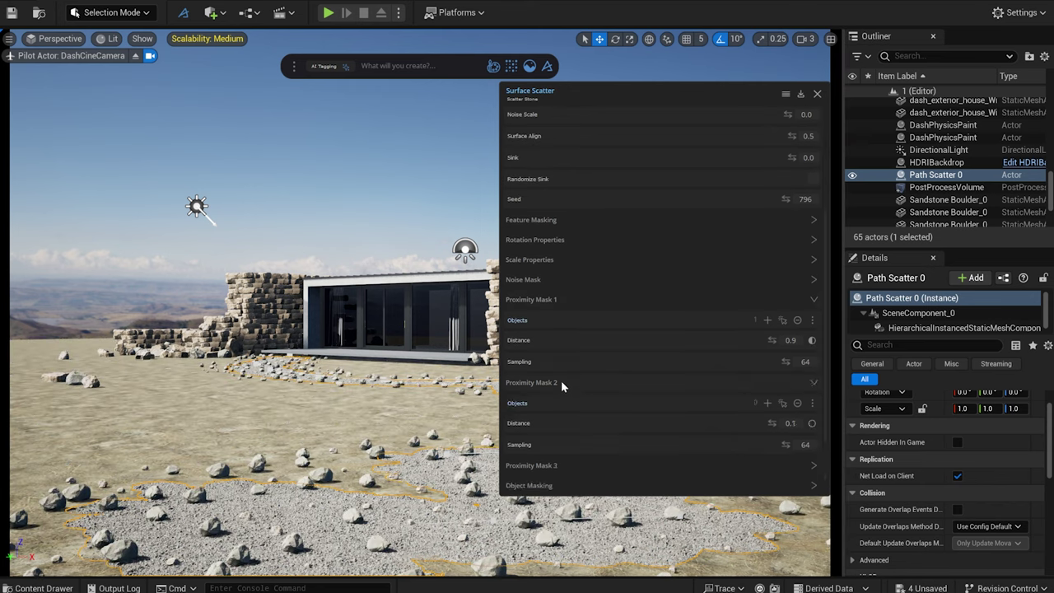
left_click(784, 320)
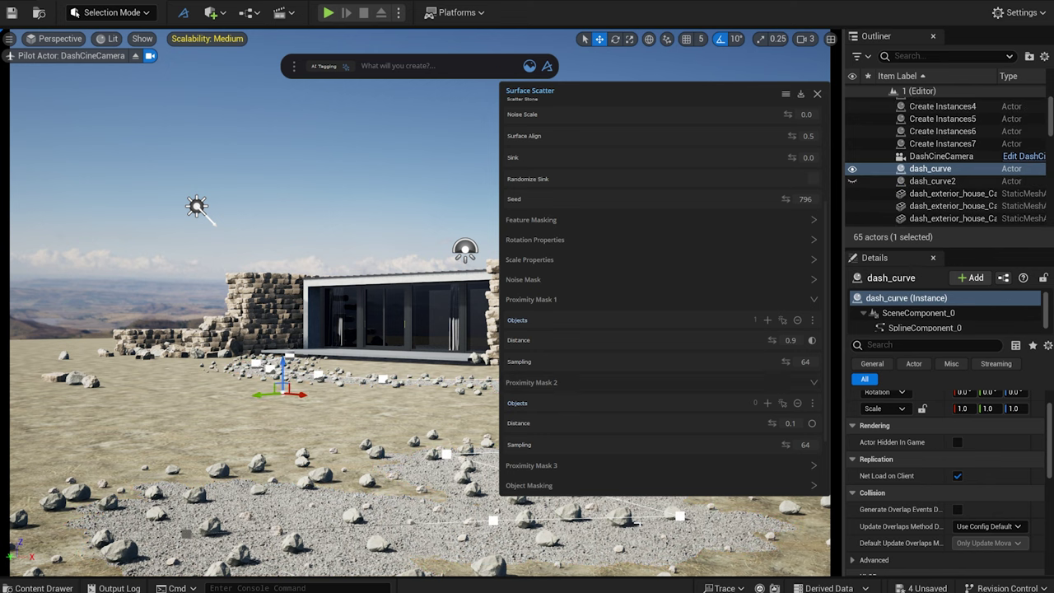
left_click(768, 403)
left_click(814, 425)
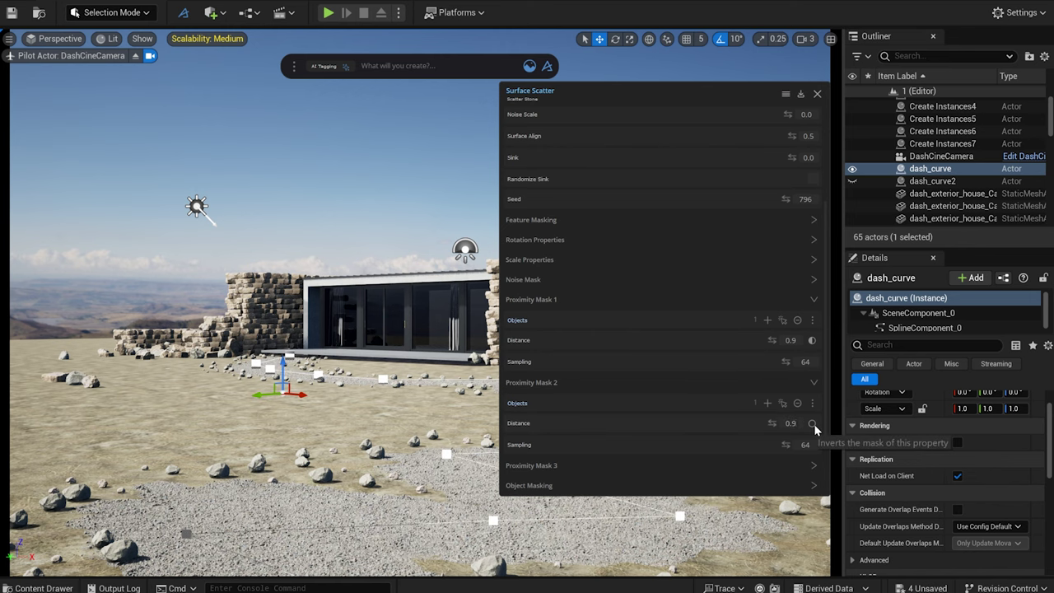
Set the stone scatter's density to 0.7 and max scale to 0.3
scroll(749, 414, "up", 5)
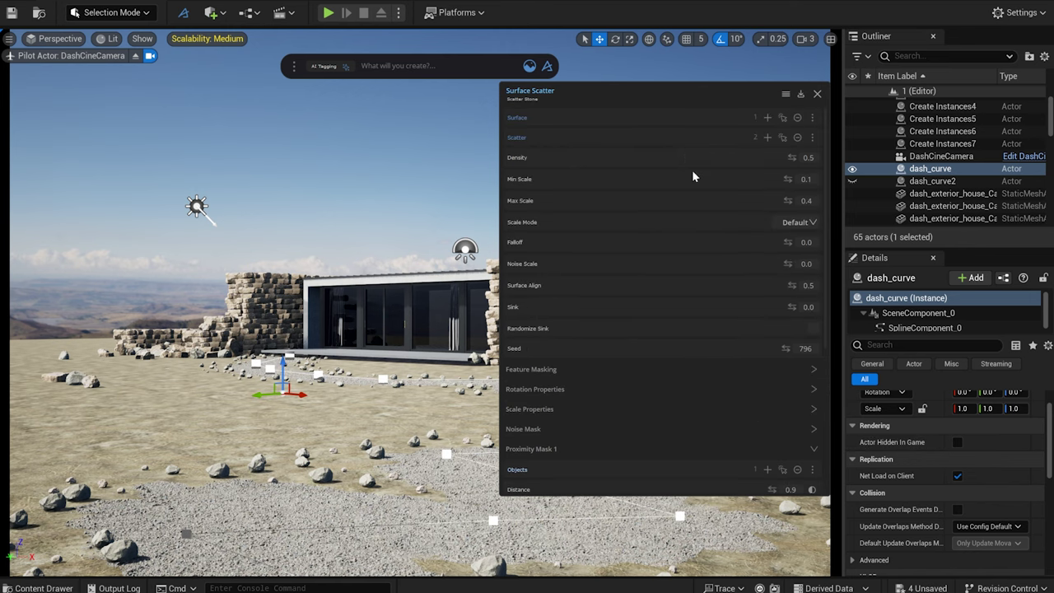
key("BackSpace")
type("7")
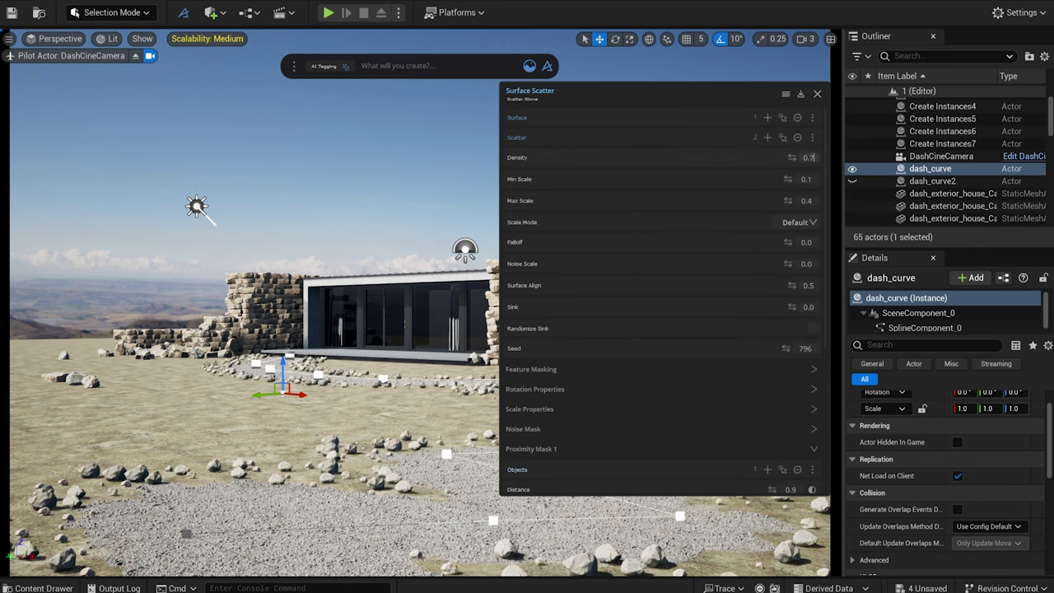
key("Return")
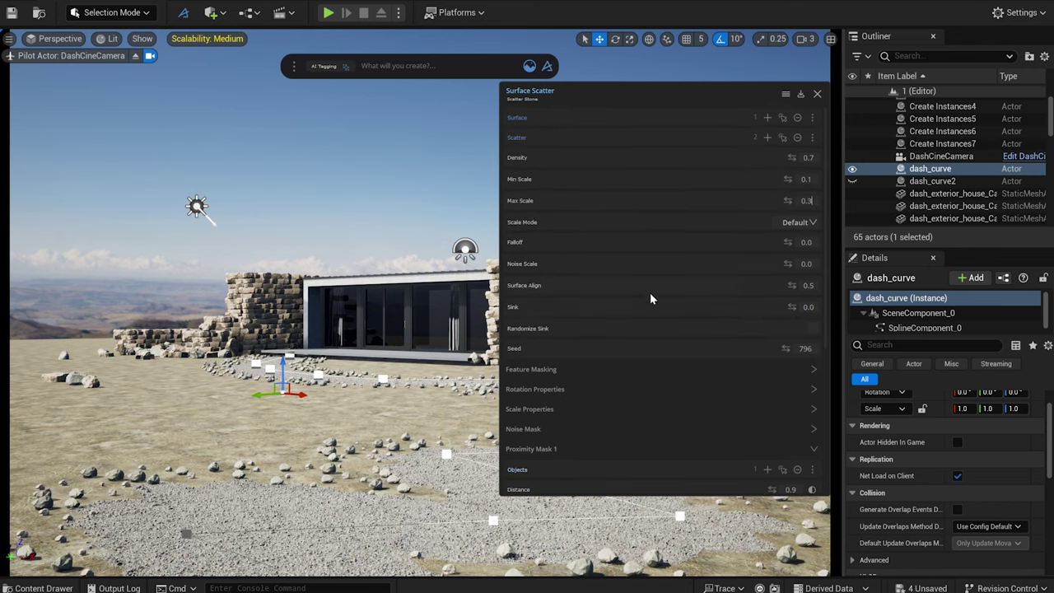
scroll(770, 423, "down", 3)
scroll(770, 422, "up", 3)
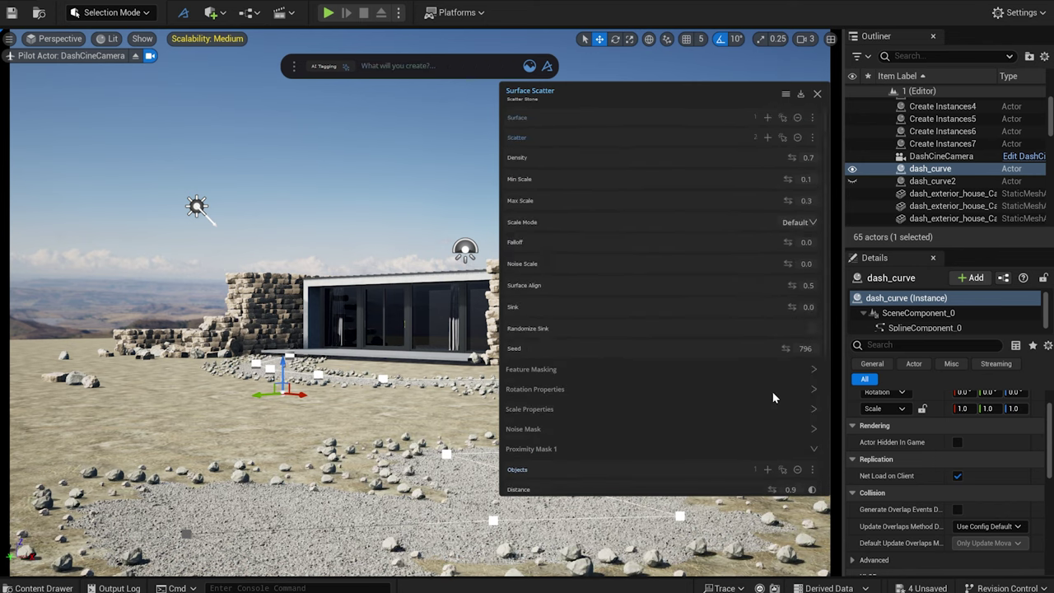
Raise the stone scatter's density to 0.76 and close its settings
key("BackSpace")
type("8")
key("Return")
type(".76")
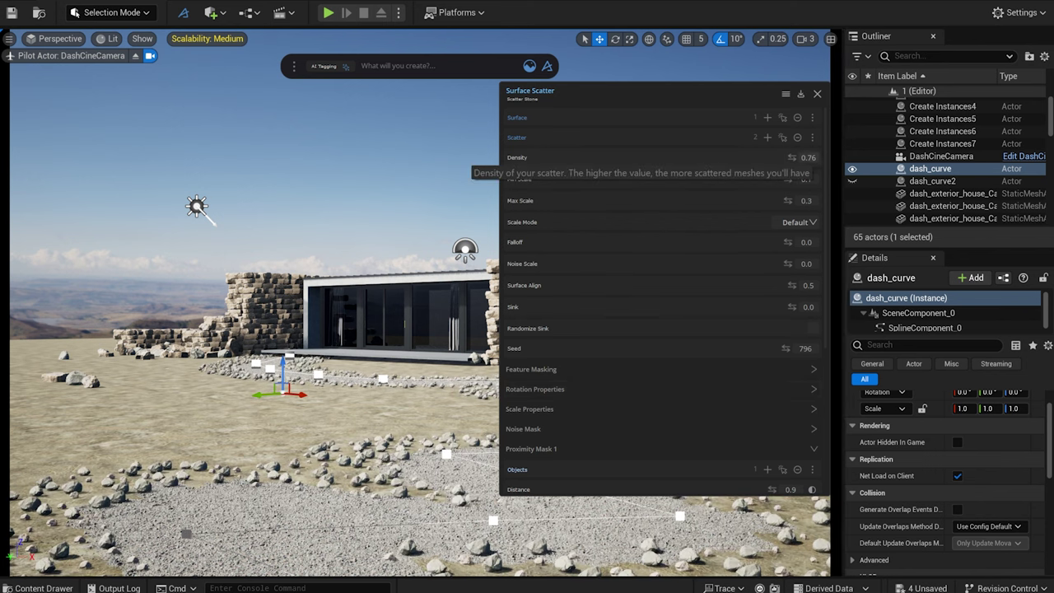
left_click(817, 94)
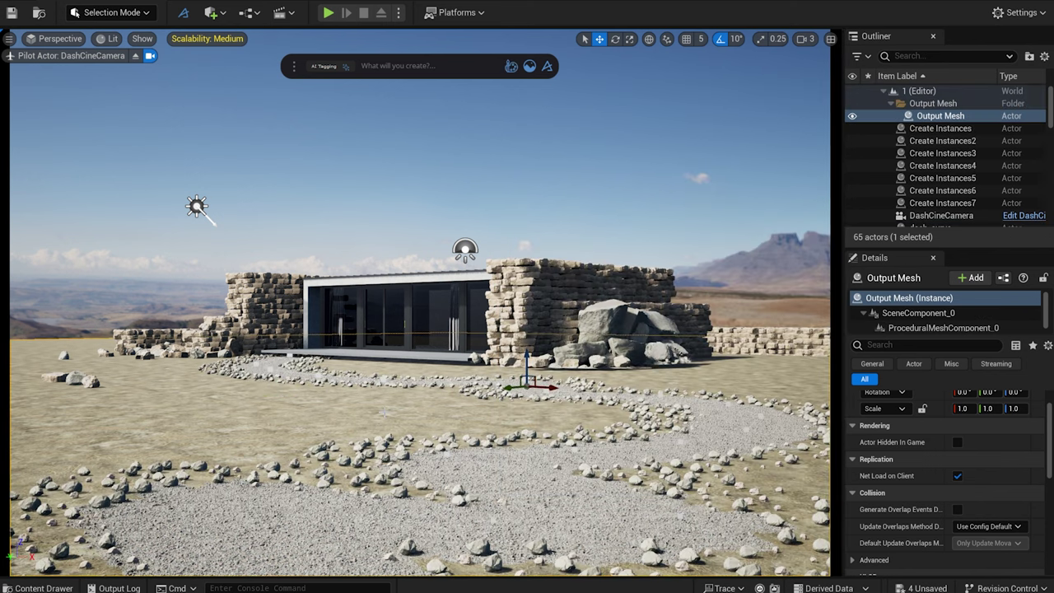
Scatter the Sandstone Boulder asset from the Megascans library over the ground with max scale 0.3 and min scale 0.2
left_click(529, 68)
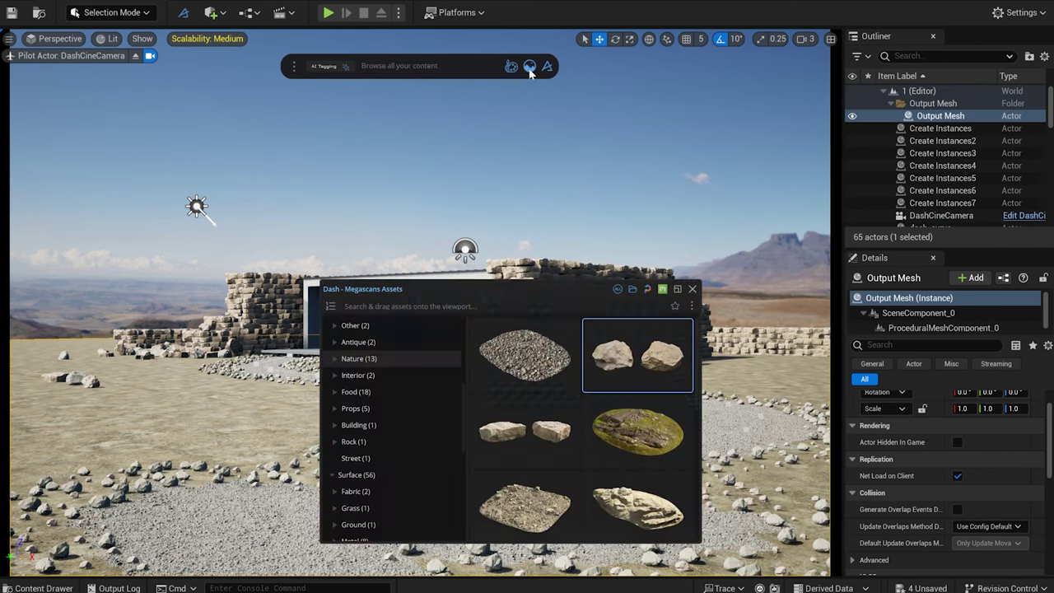
left_click_drag(527, 432, 300, 441, "ctrl")
left_click(298, 439)
type("0.3")
key("Return")
left_click_drag(455, 203, 445, 182)
type("0.2")
key("Return")
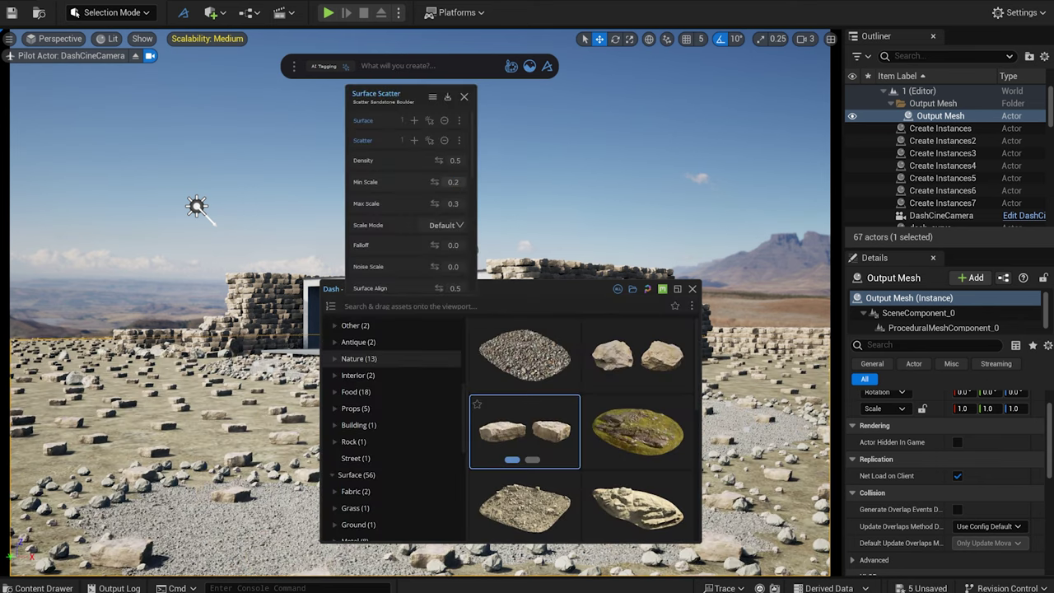
Add the gravel path to Proximity Mask 1 of the Sandstone Boulder scatter, inverted with a distance of 0.9
left_click(693, 289)
left_click_drag(471, 294, 471, 509)
left_click_drag(475, 435, 738, 435)
left_click_drag(511, 94, 635, 85)
scroll(592, 392, "down", 3)
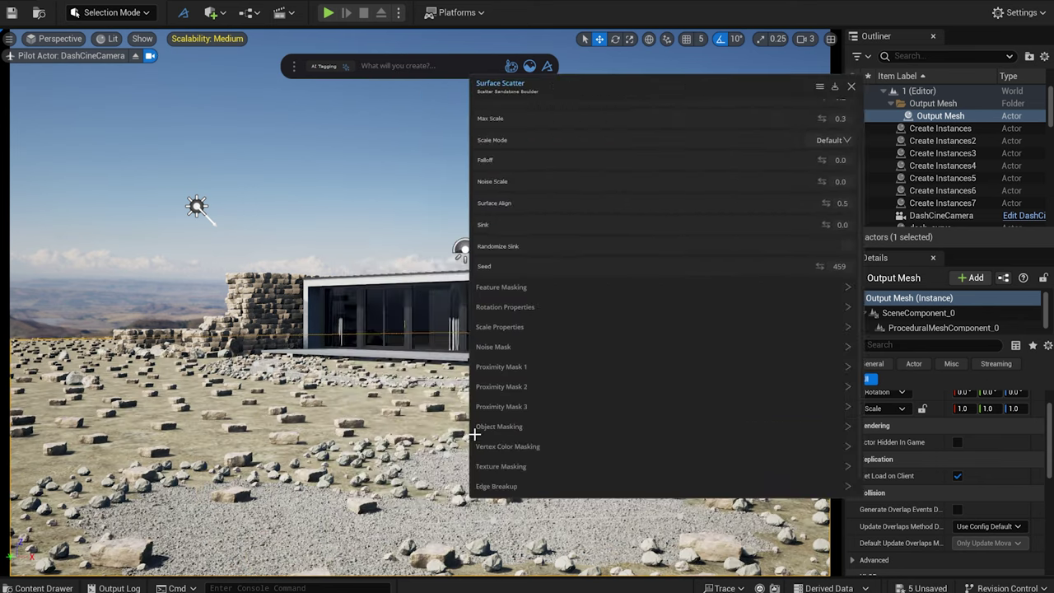
left_click(594, 368)
left_click(815, 388)
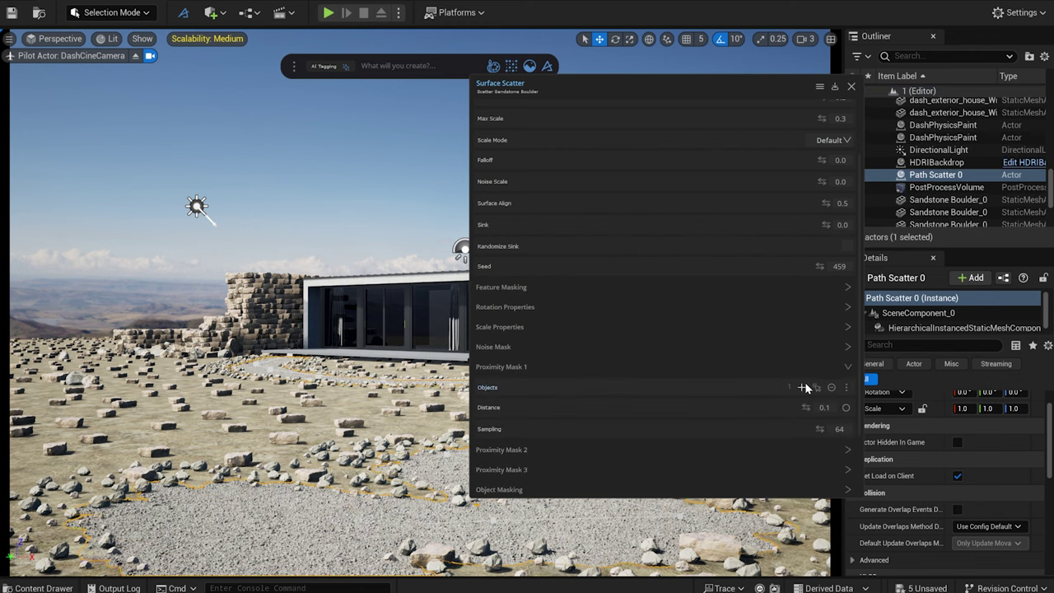
left_click(845, 407)
Add the path curve as the object for the boulder scatter's Proximity Mask 2 and set its distance to 0.6
left_click(526, 453)
left_click(568, 519)
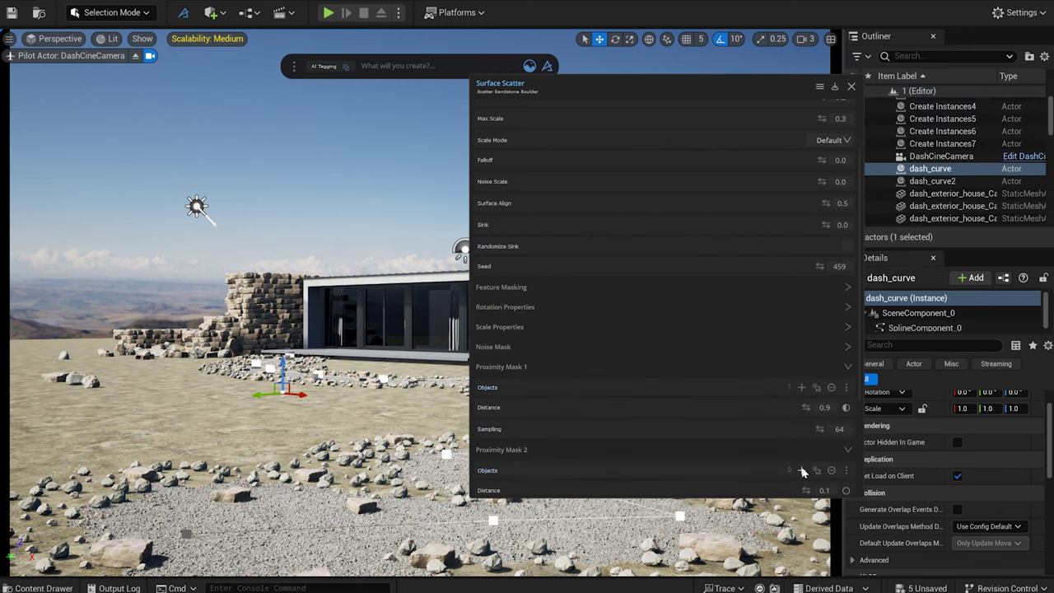
scroll(805, 466, "down", 2)
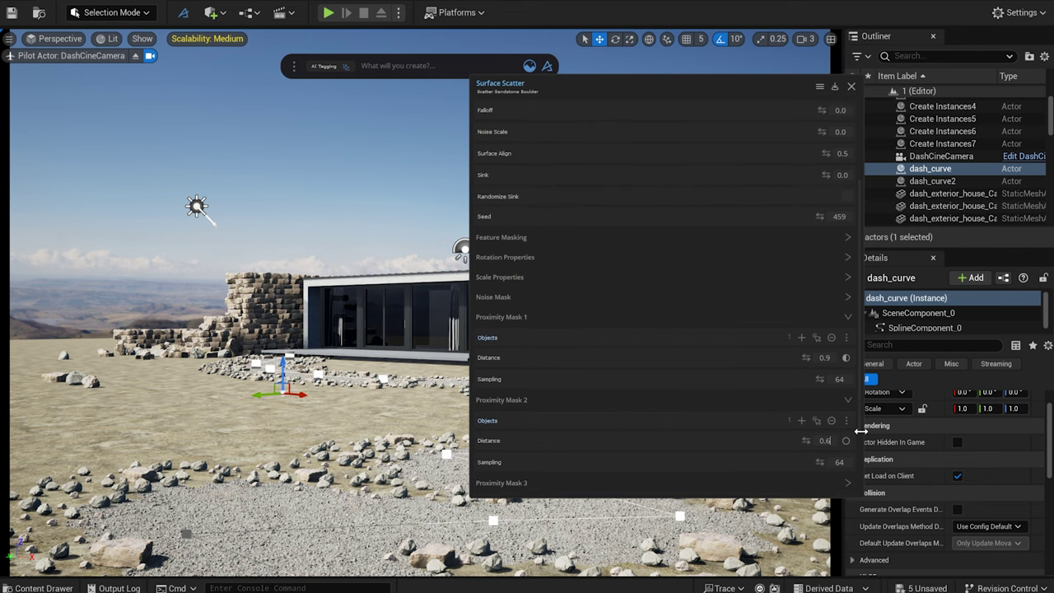
Increase the Sandstone Boulder scatter's density to about 0.63
left_click_drag(733, 82, 228, 89)
scroll(316, 188, "up", 5)
left_click_drag(321, 159, 331, 159)
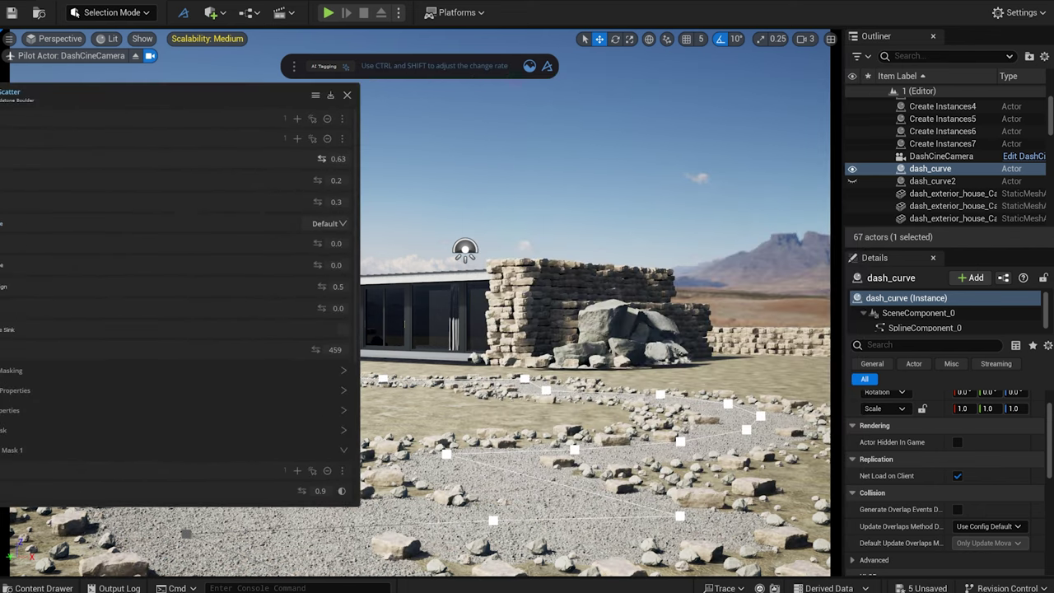
left_click_drag(246, 90, 404, 87)
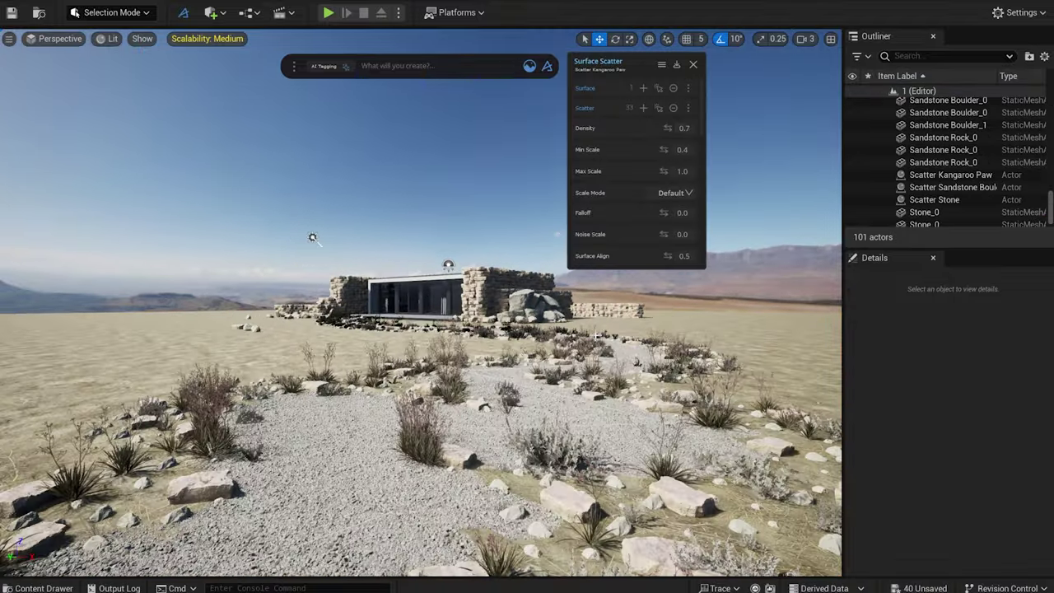
scroll(673, 220, "down", 5)
key("Return")
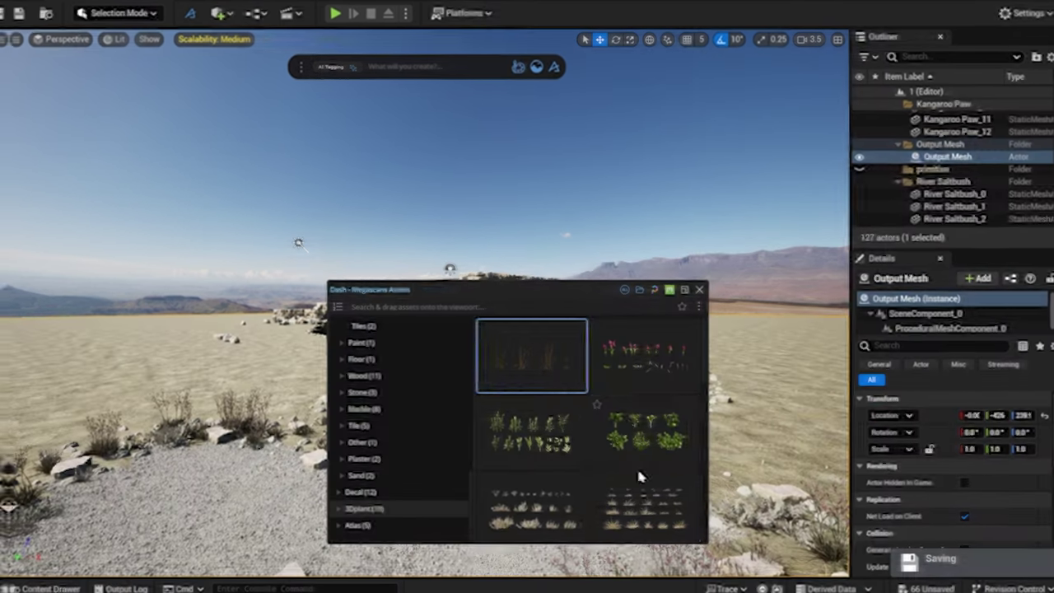
Scatter the tufted grass 3D plant asset from the Megascans library over the selected ground mesh
scroll(614, 395, "down", 10)
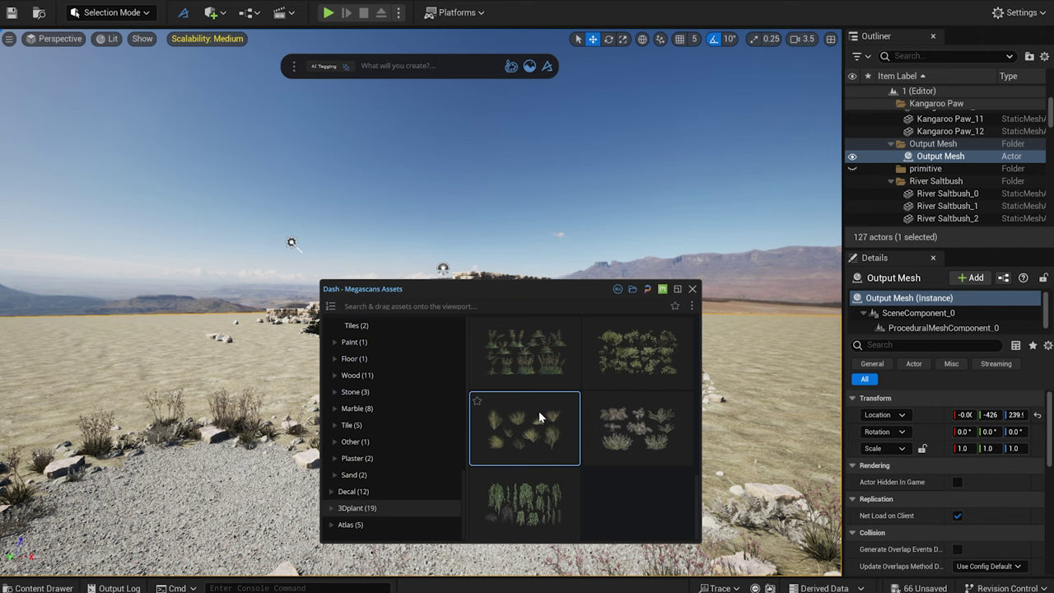
left_click_drag(521, 420, 233, 360)
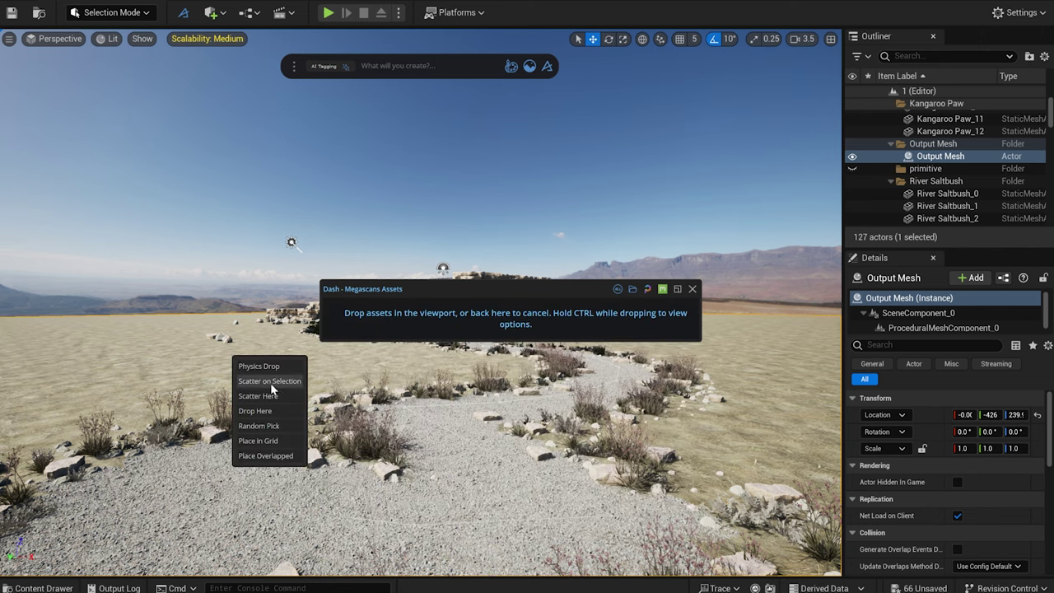
left_click(269, 381)
left_click_drag(413, 96, 641, 111)
left_click_drag(641, 111, 684, 119)
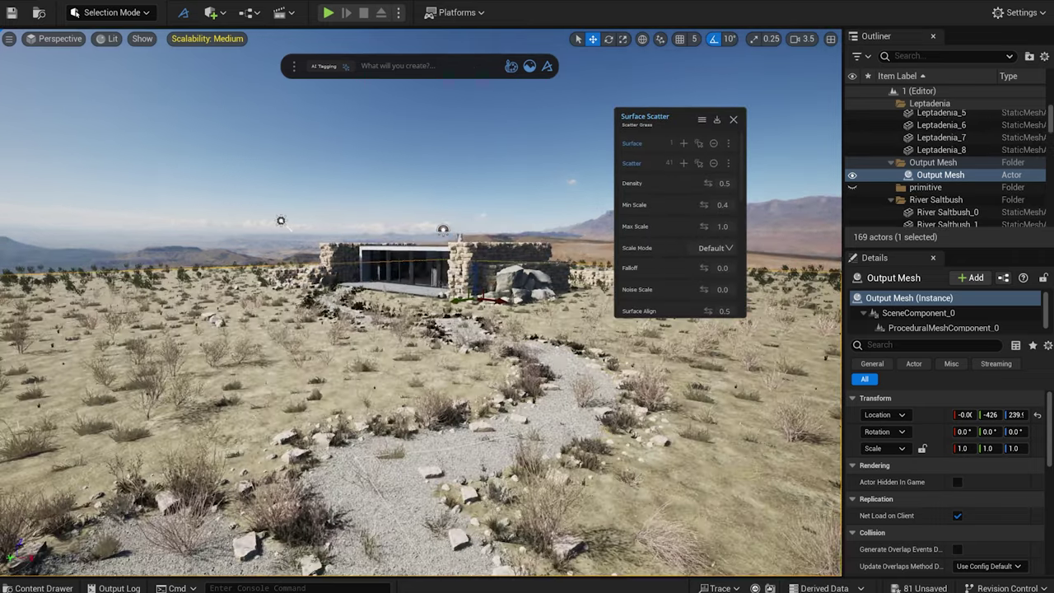
Add the gravel path as the object for Proximity Mask 1 of the grass scatter
left_click(469, 495)
key("w")
mouse_move(589, 242)
right_mouse_down()
mouse_move(584, 261)
mouse_move(551, 275)
mouse_move(608, 252)
mouse_move(573, 248)
right_mouse_up()
key("s")
key("q")
right_click_drag(659, 254, 660, 255)
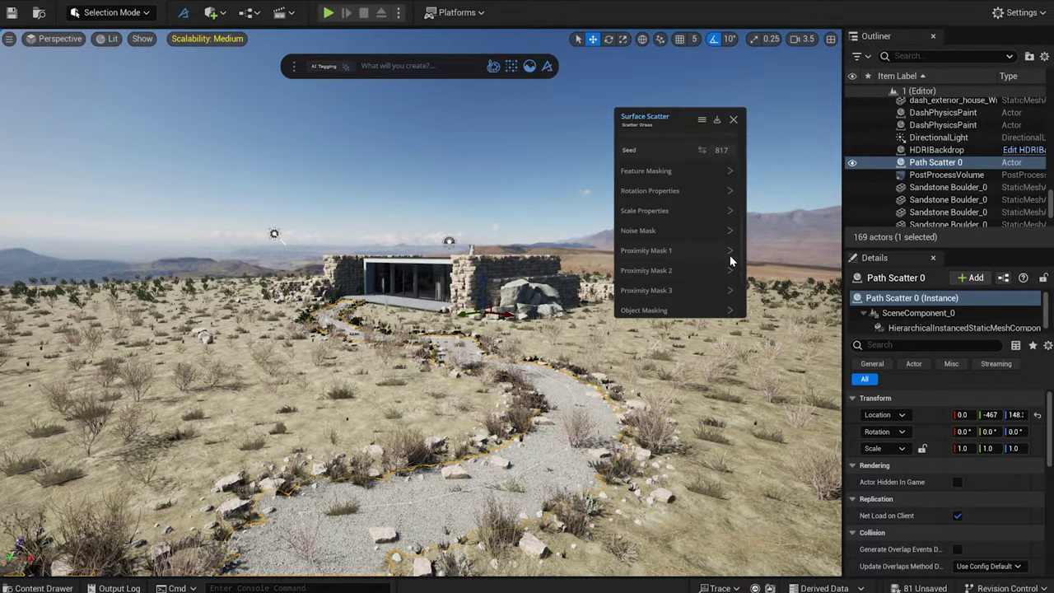
left_click(683, 273)
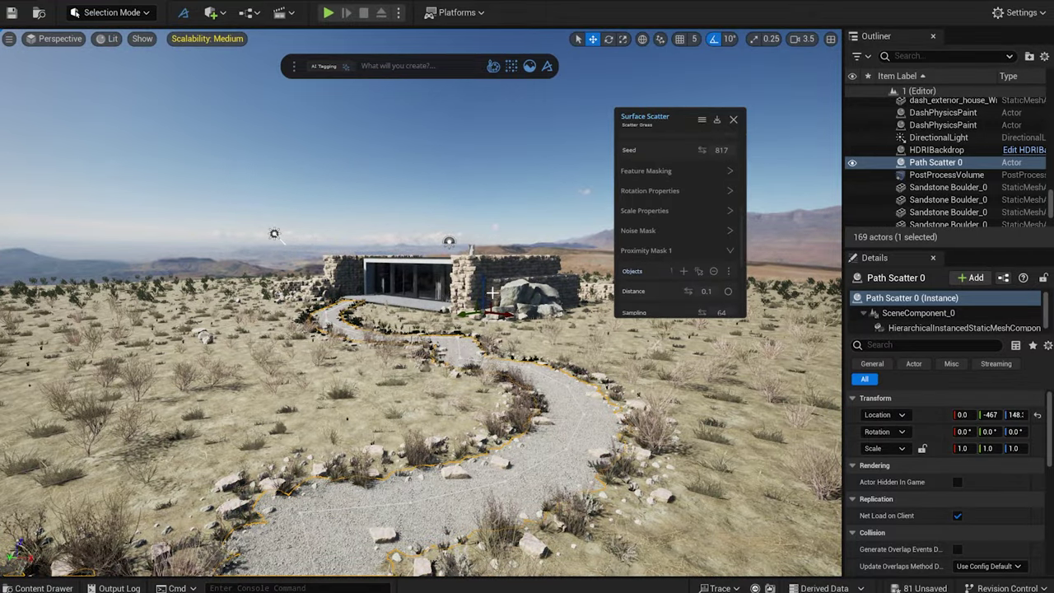
Add the house's deck parts to Proximity Mask 2 of the grass scatter and set its distance to 0.5
left_click(431, 303)
scroll(715, 247, "down", 3)
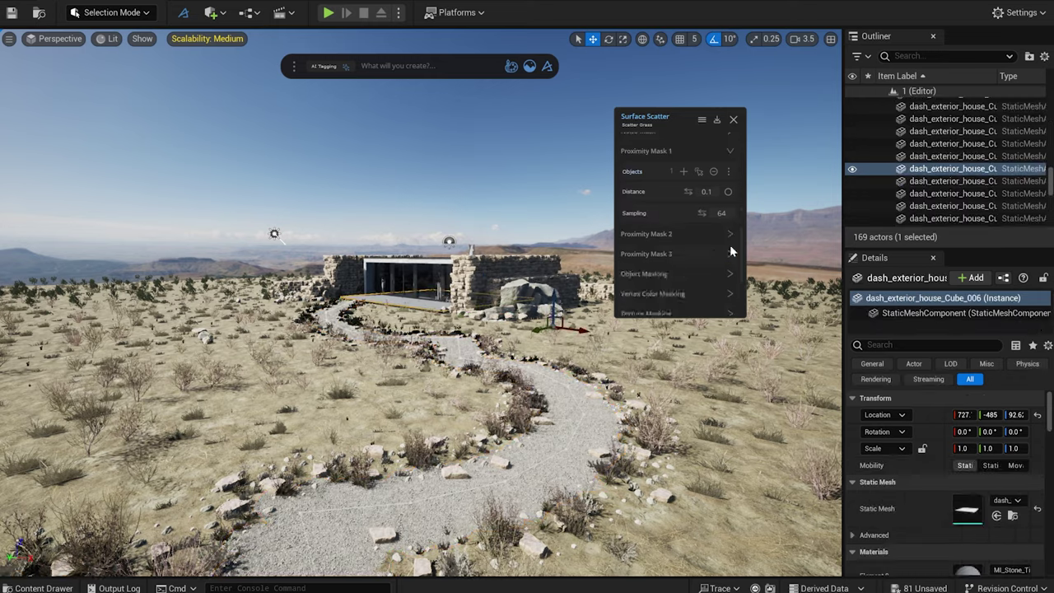
left_click(729, 237)
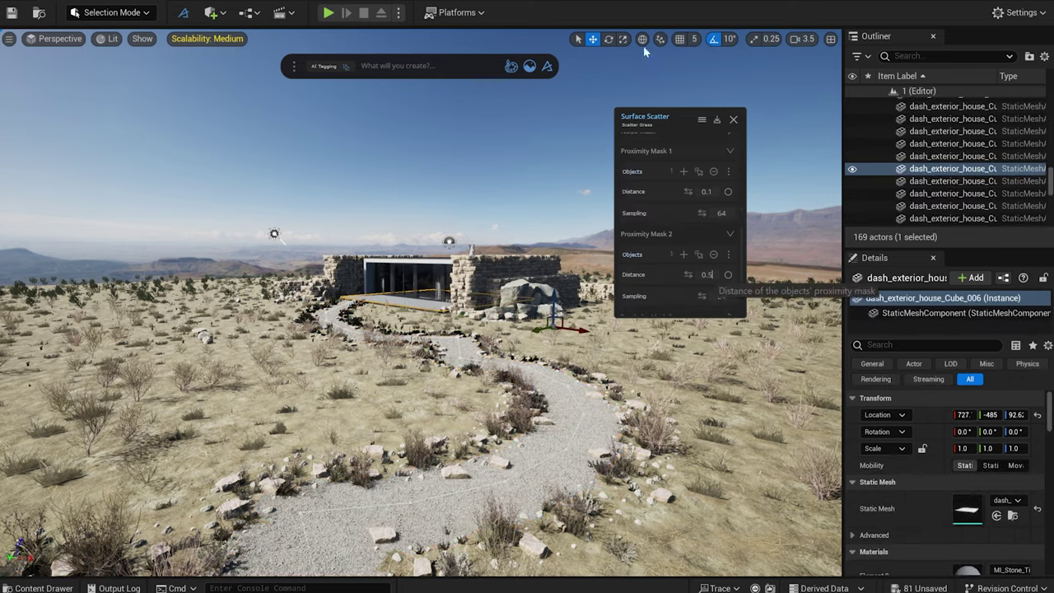
Set the grass scatter's density to 0.96, min scale to 0.3, max scale to 0.6 and falloff to 0.8
key("f")
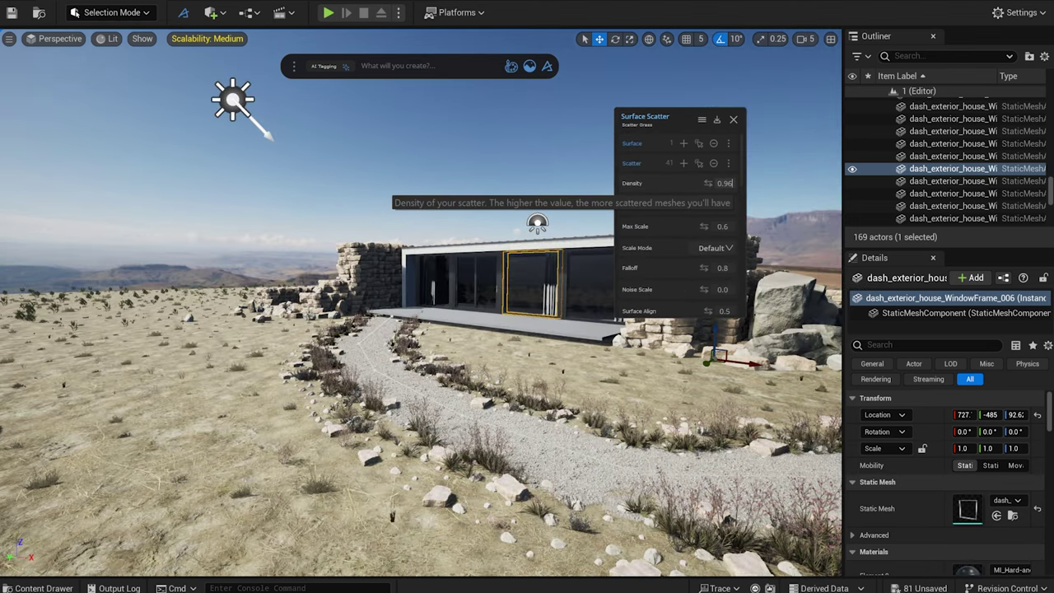
key("Return")
right_click_drag(462, 387, 523, 383)
Look through DashCineCamera and close the grass scatter's settings
left_click(55, 38)
left_click(94, 176)
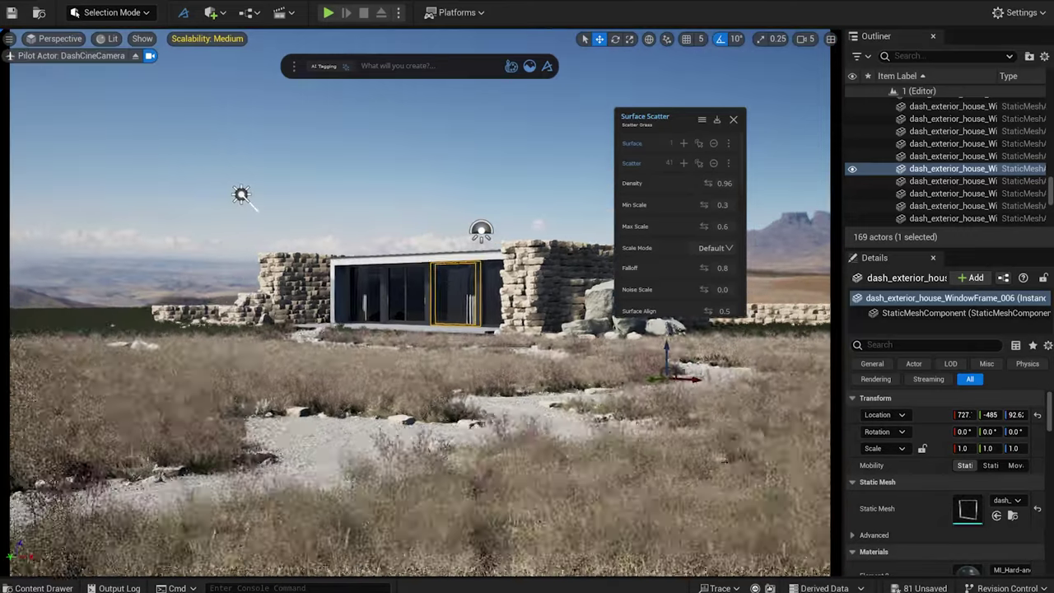
left_click(733, 119)
Preview the grassy scene in Path Tracing mode and return to the Lit view
left_click(108, 37)
left_click(201, 195)
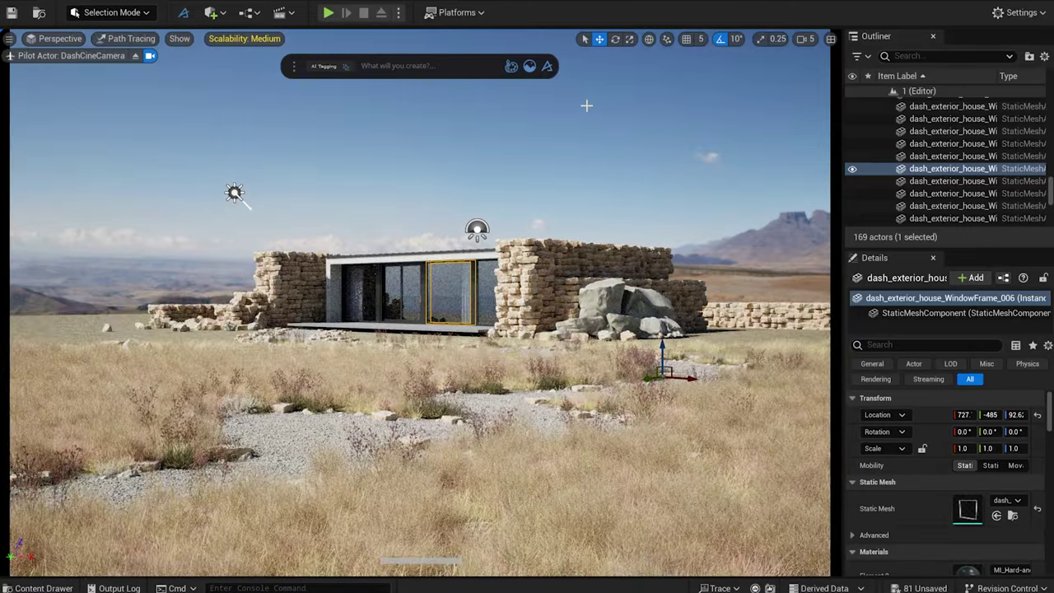
key("alt+4")
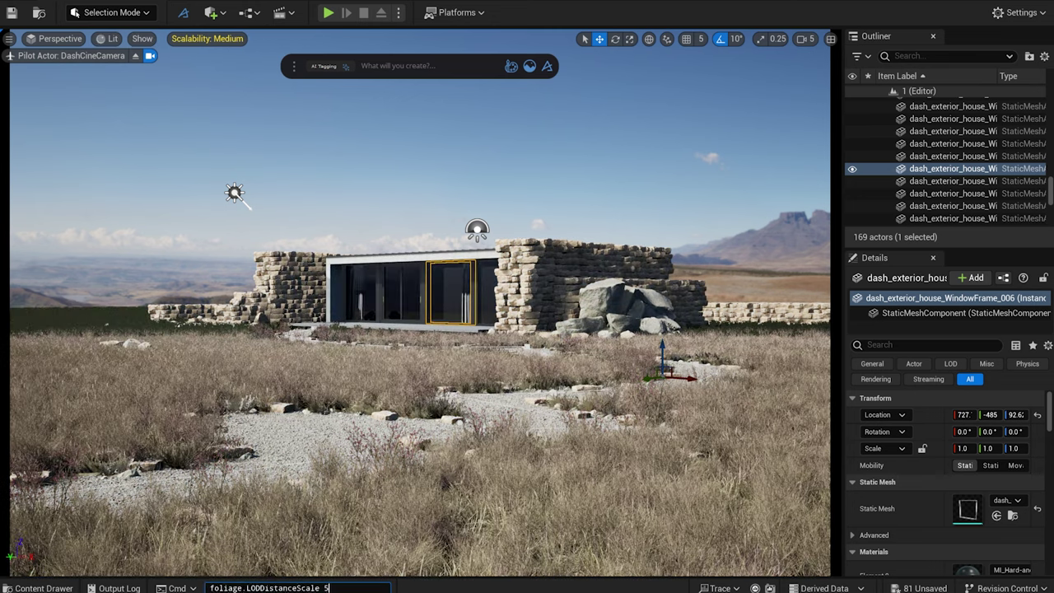
Run the console commands foliage.LODDistanceScale 5 and r.RayTracing.Geometry.InstancedStaticMeshes.Culling 0, and preview the scene with Path Tracing
type("foliage.LODDistanceScale 5")
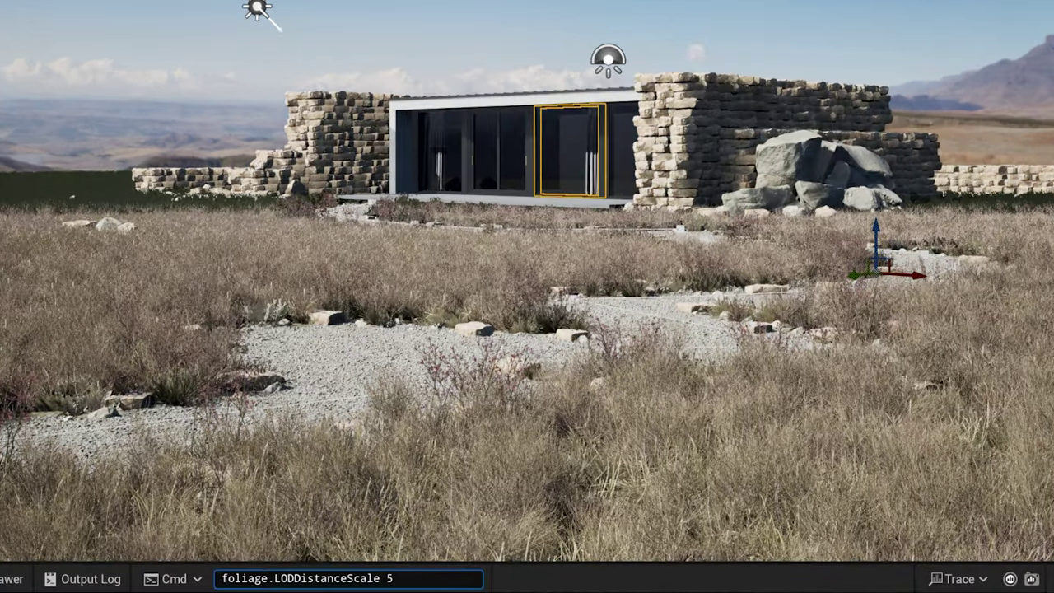
key("Return")
type("r.RayTracing.Geometry.InstancedStaticMeshes.Culling 0")
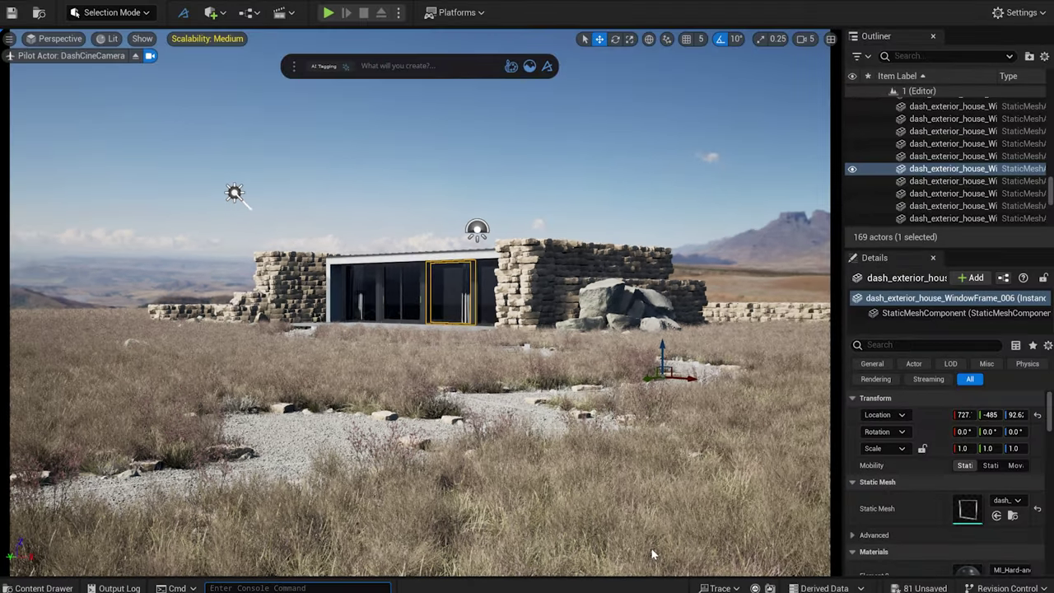
left_click(109, 39)
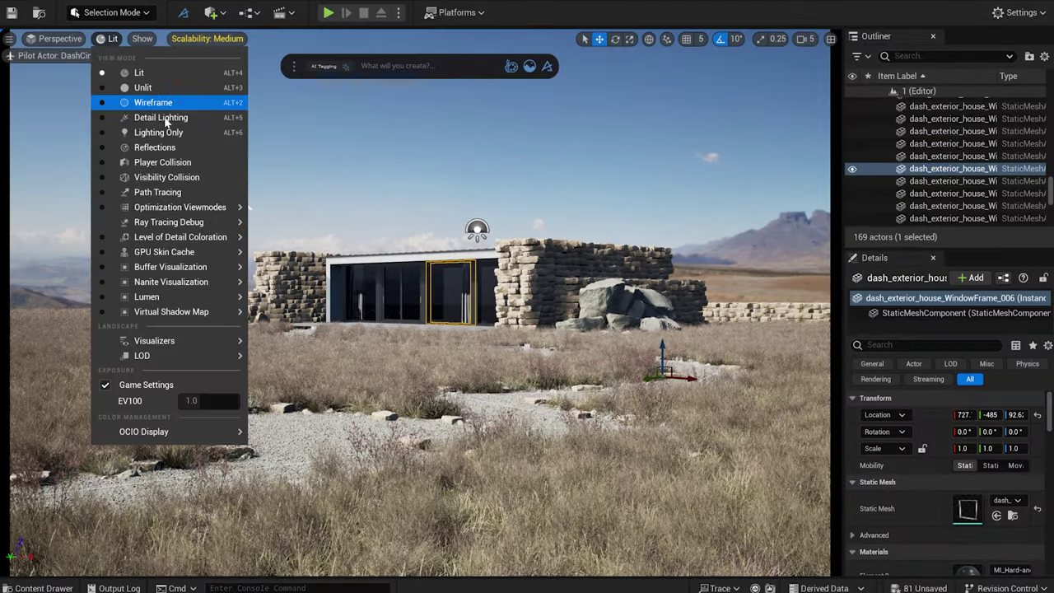
left_click(158, 192)
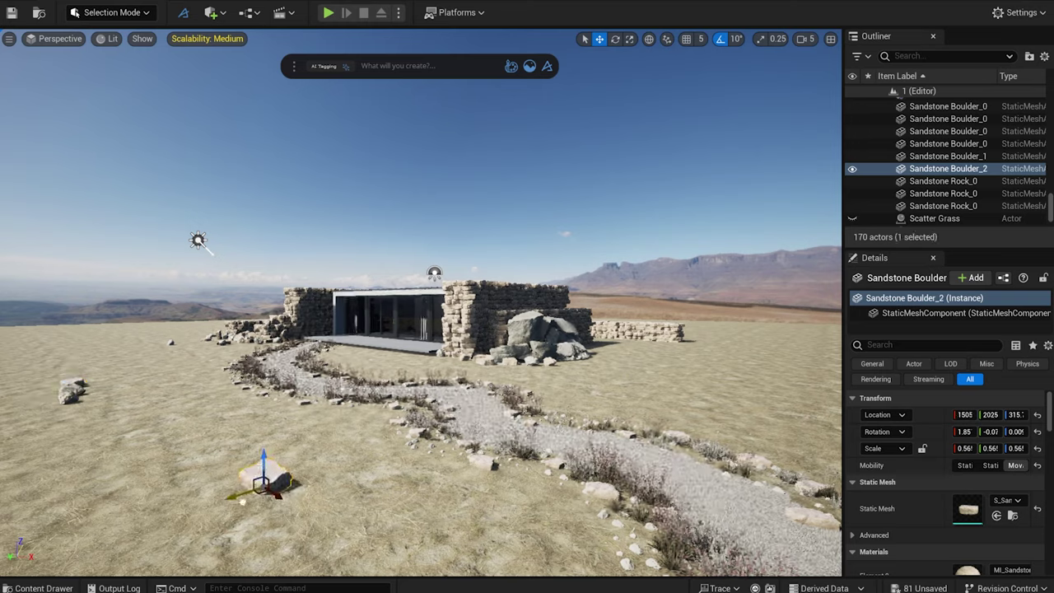
Look through DashCineCamera and shift its framing around the single sandstone boulder beside the path
left_click(53, 38)
left_click(87, 176)
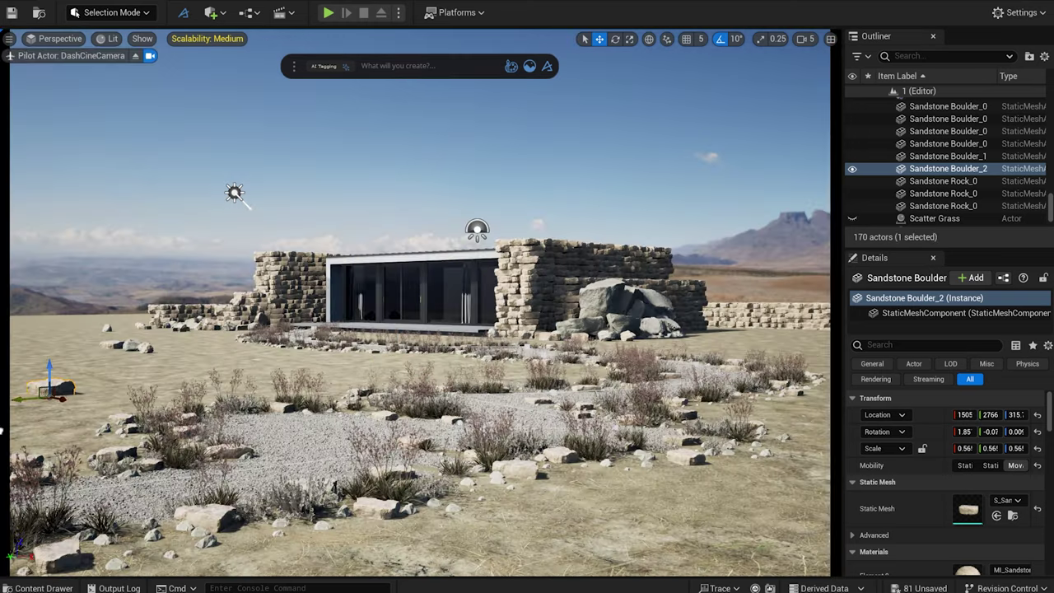
right_click_drag(33, 427, 99, 418)
key("a")
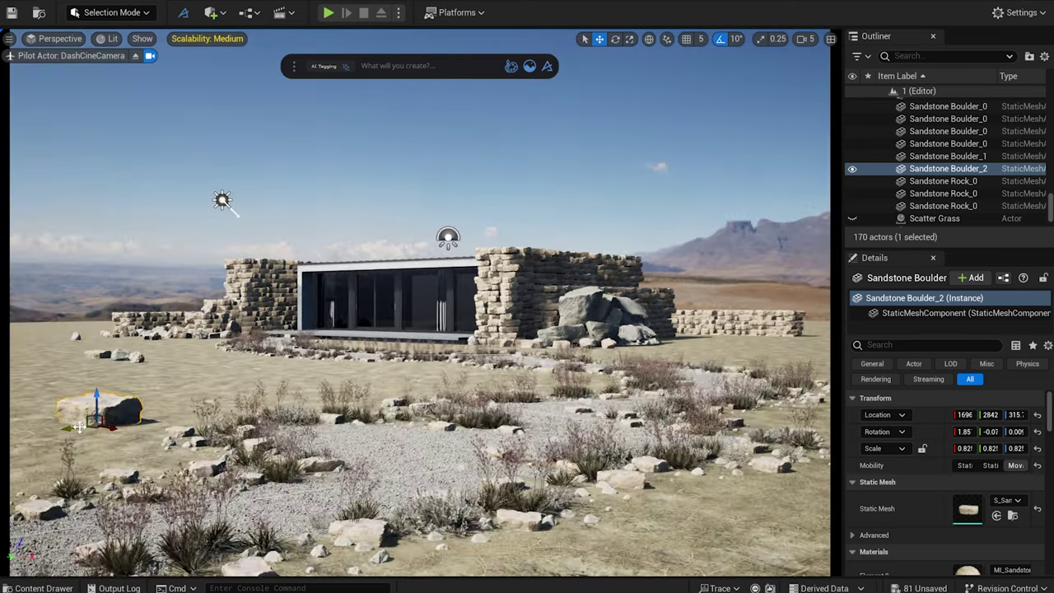
Duplicate the large sandstone boulder and position the copies on both sides of the gravel path
left_click_drag(98, 416, 383, 394, "alt")
left_click_drag(762, 449, 796, 545)
left_click(100, 410)
left_click(762, 511)
left_click_drag(761, 515, 775, 381, "alt")
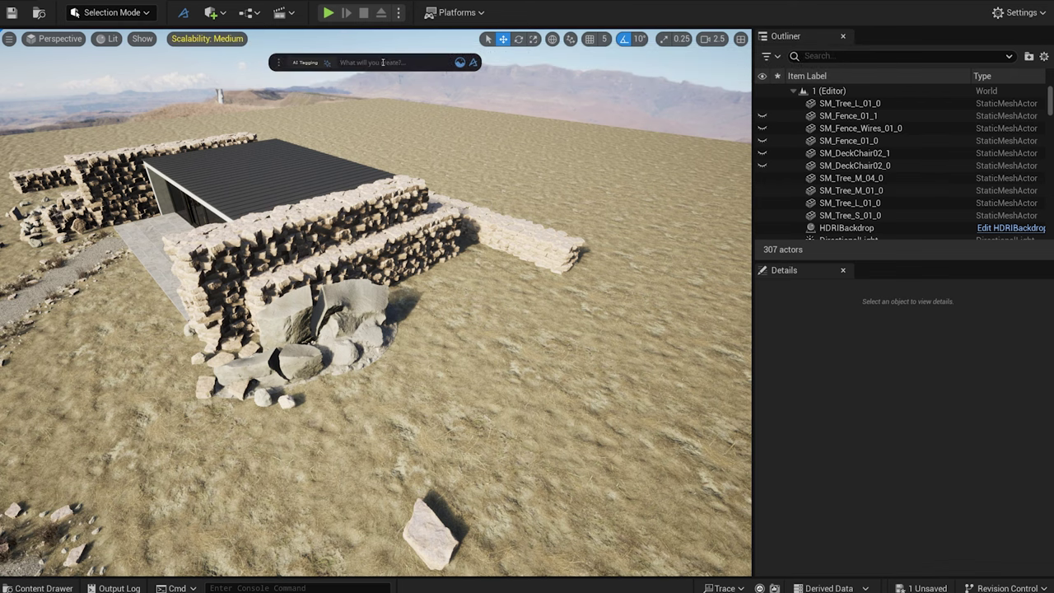
Create a plane primitive beside the rock pile and stretch it to a scale of about 13 along X
type("plane")
left_click(366, 84)
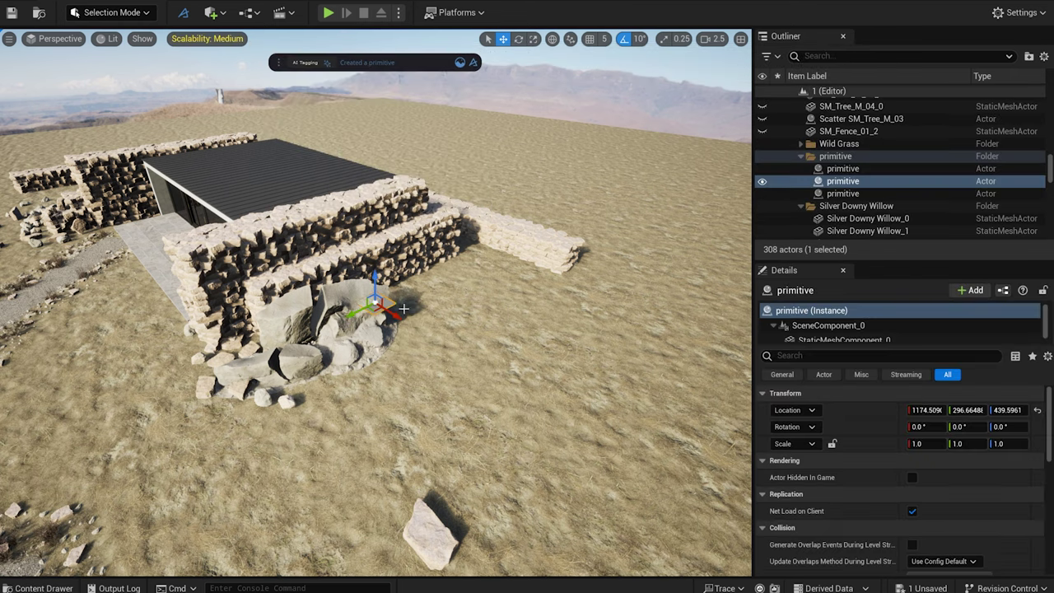
left_click_drag(462, 364, 568, 424)
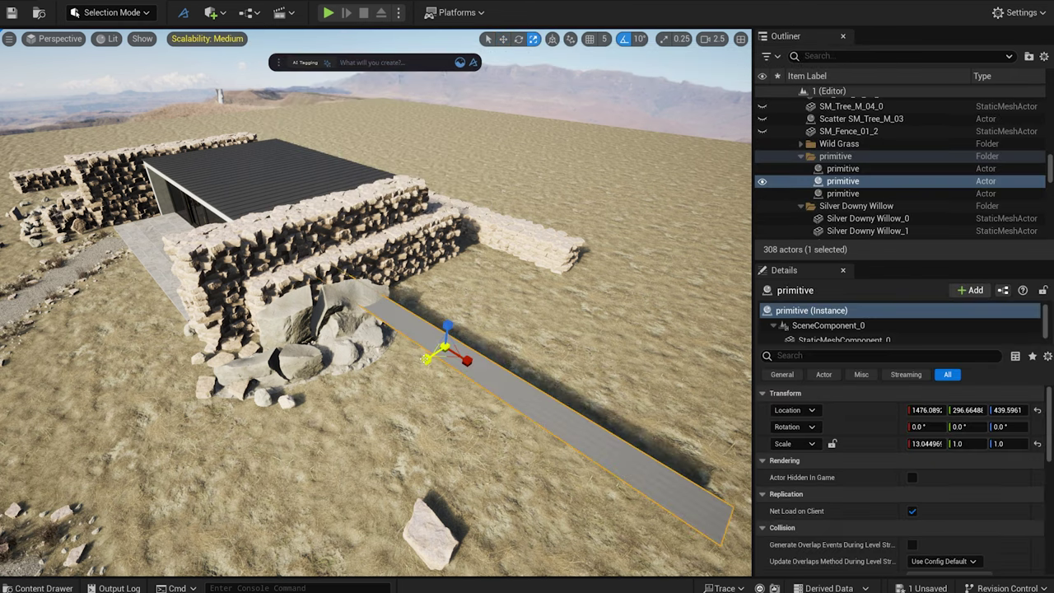
Enlarge the plane to a scale of about 24 by 14 and move it onto the open ground behind the low stone wall
left_click_drag(426, 359, 365, 401)
key("w")
key("d")
mouse_move(182, 400)
right_mouse_down()
mouse_move(123, 400)
mouse_move(183, 400)
right_mouse_up()
left_click_drag(216, 380, 574, 214)
key("r")
key("w")
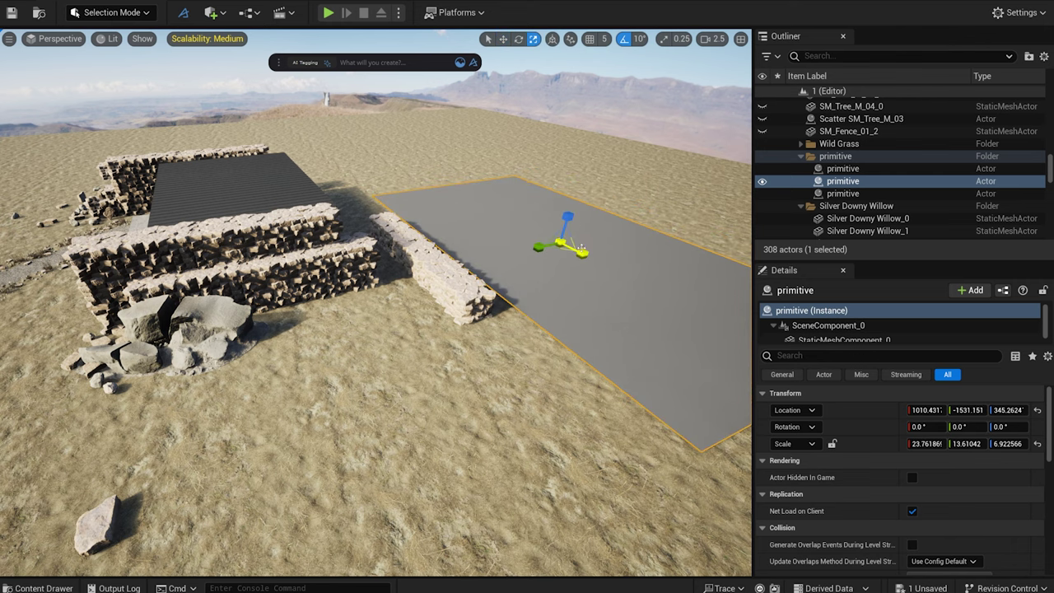
Search the project assets for tree, select the five tree models, and scatter them over the plane with Surface Scatter
right_click_drag(444, 232, 511, 262)
left_click(459, 64)
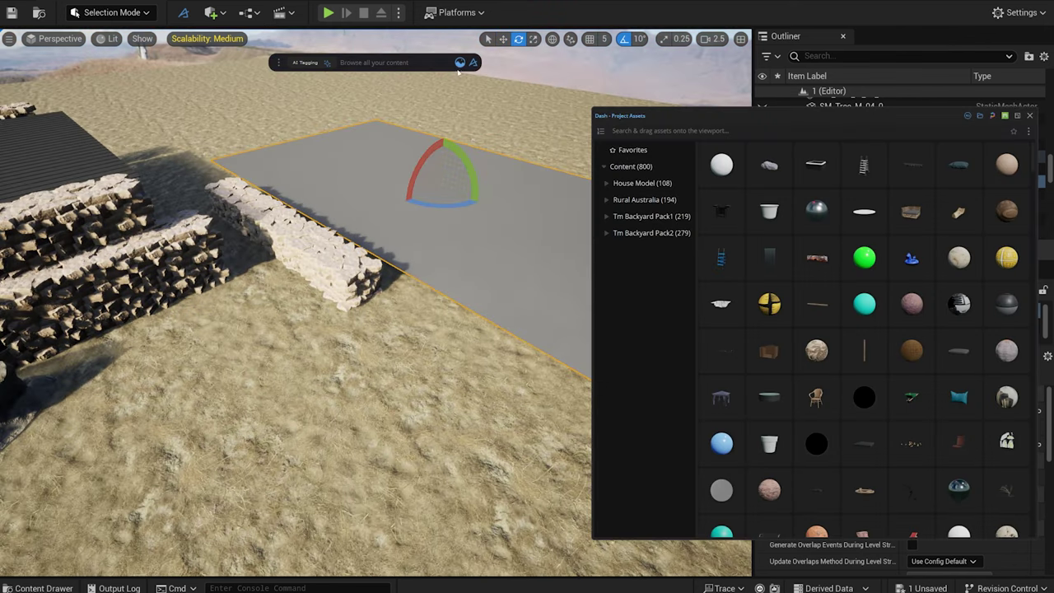
type("tree")
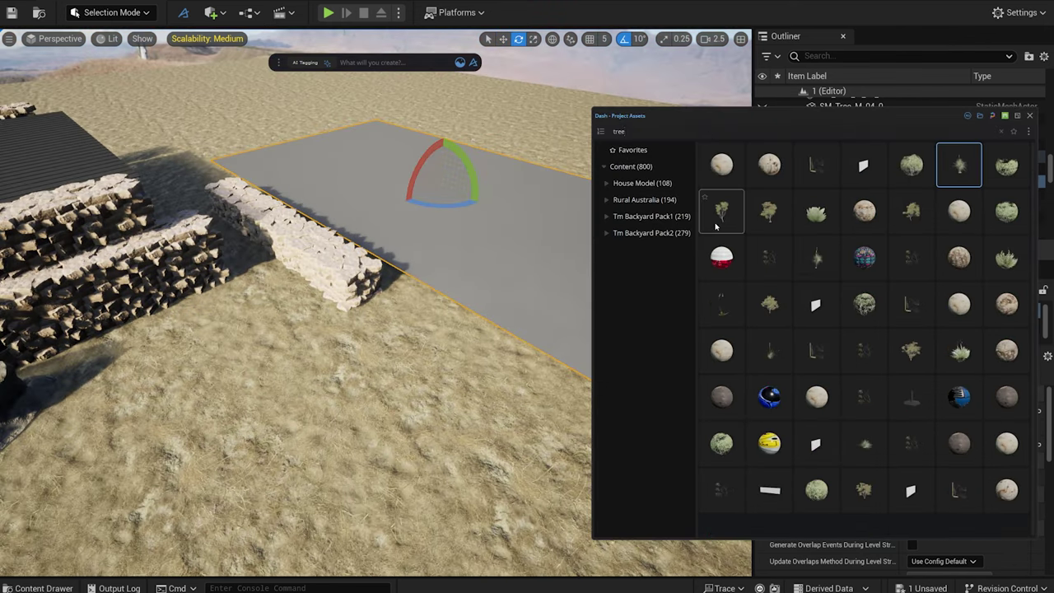
left_click(716, 224)
left_click(911, 211, "ctrl")
left_click(911, 350, "ctrl")
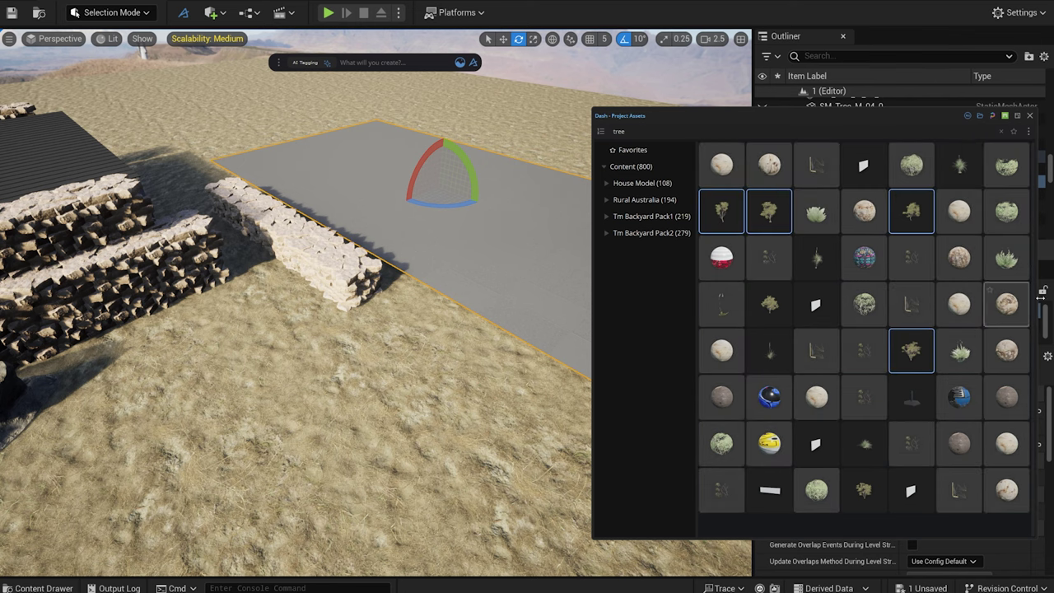
left_click(882, 492, "ctrl")
left_click(774, 313, "ctrl")
left_click_drag(754, 213, 508, 251)
left_click_drag(392, 86, 145, 238)
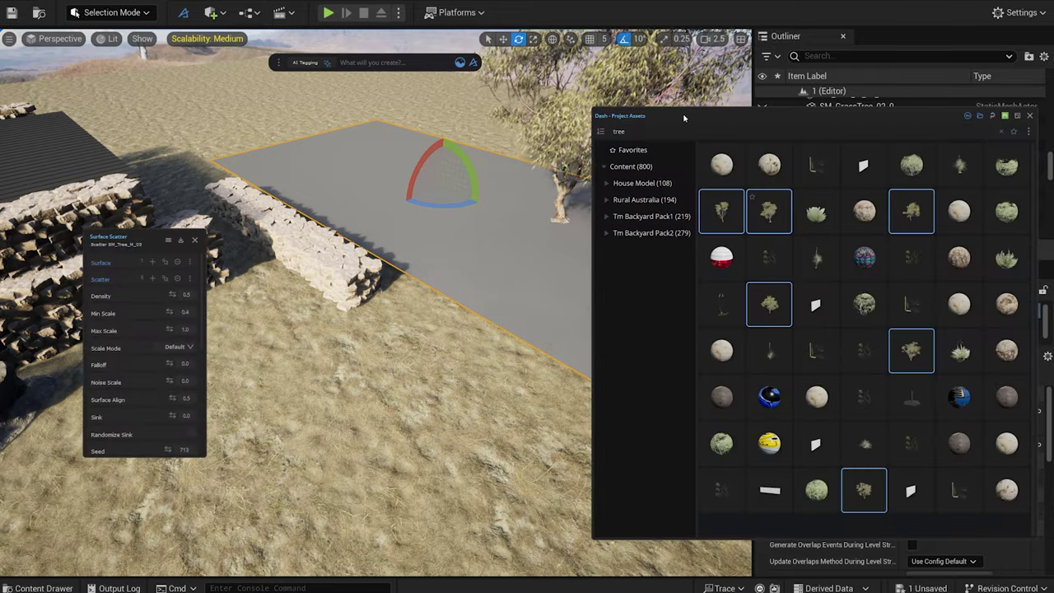
Raise the tree scatter's density, set its maximum scale to 0.7, and reposition the plane behind the house
scroll(190, 295, "up", 9)
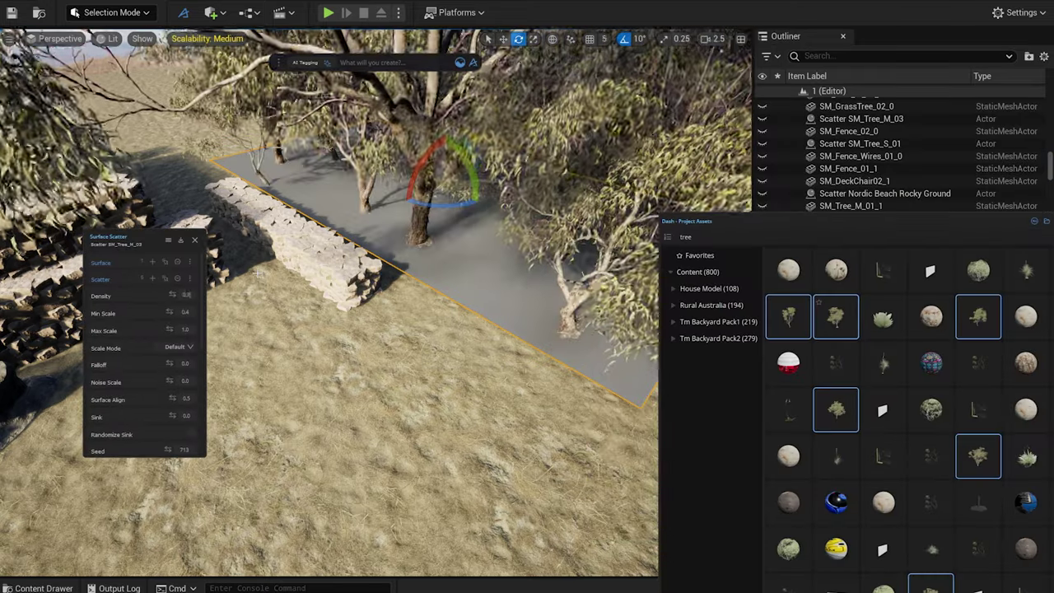
scroll(192, 331, "up", 6)
scroll(192, 330, "down", 5)
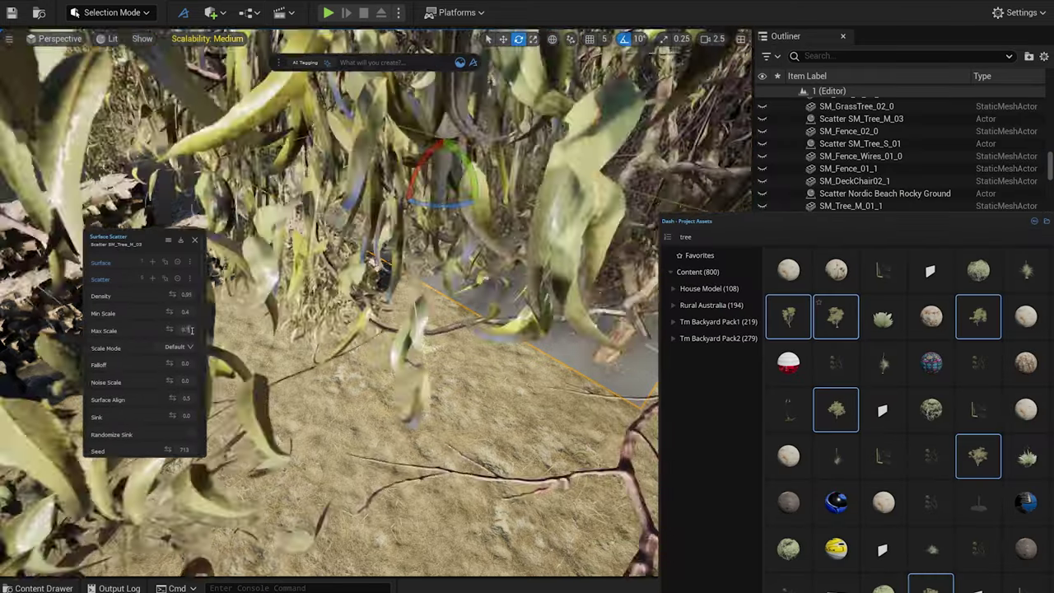
scroll(191, 294, "down", 2)
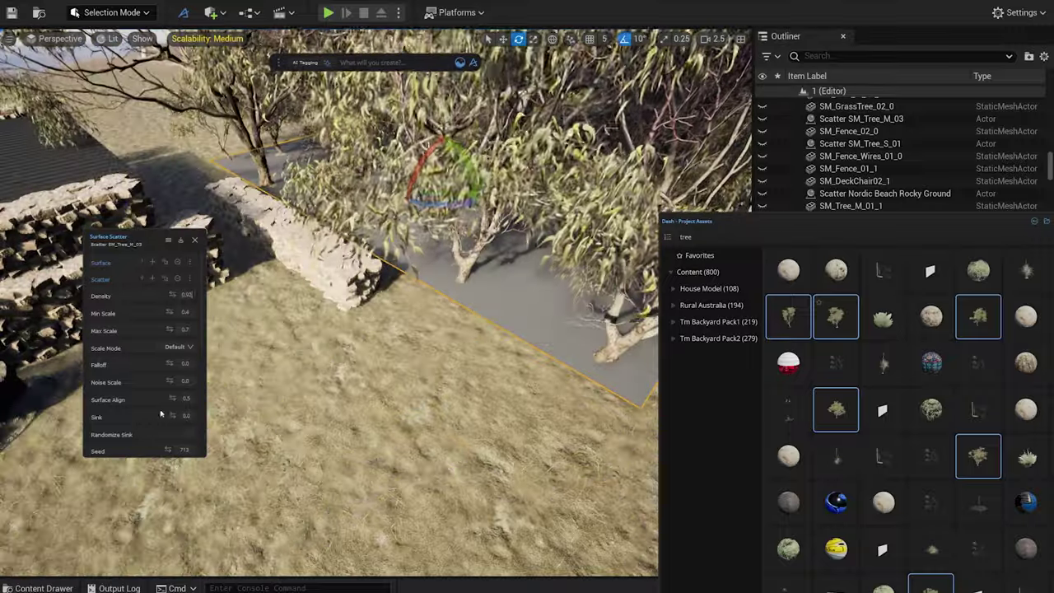
right_click_drag(272, 420, 284, 346)
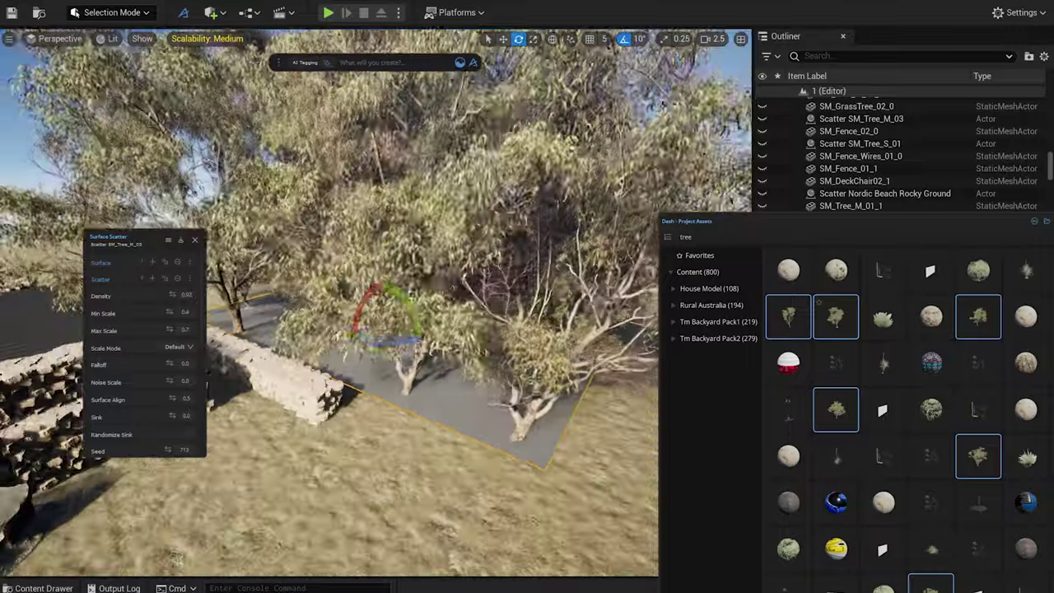
left_click(142, 261)
key("w")
left_click_drag(374, 341, 409, 312)
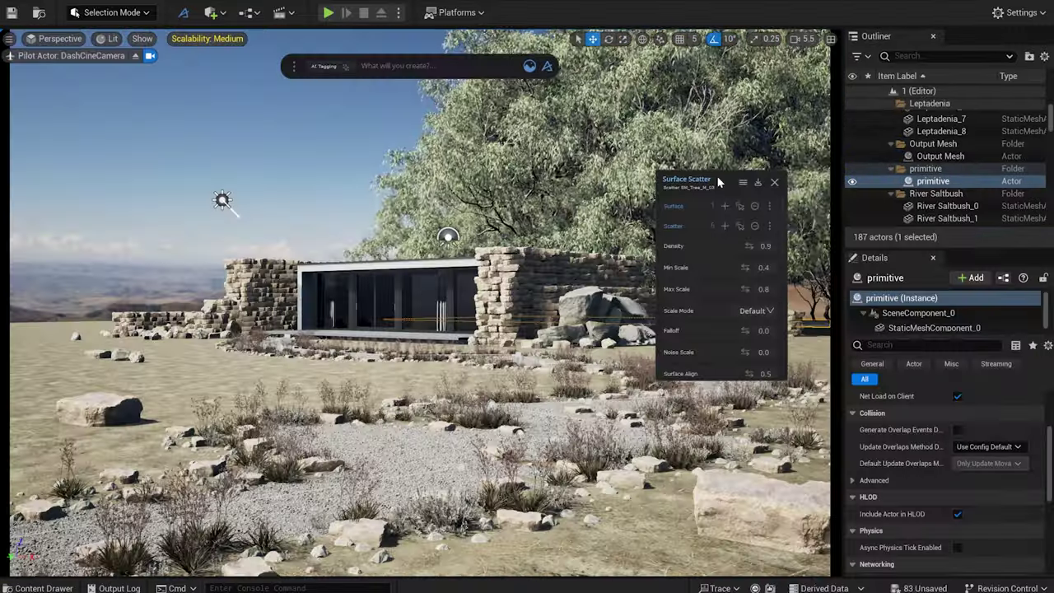
Set the tree scatter's density to 0.9 and maximum scale to 0.65, and close its settings
left_click_drag(719, 181, 146, 189)
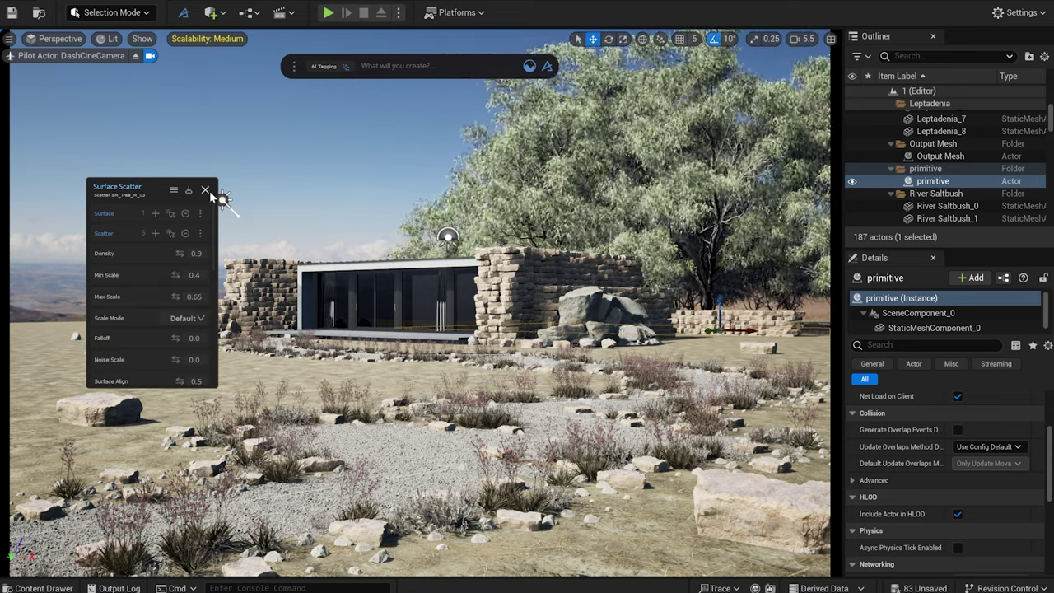
left_click(431, 175)
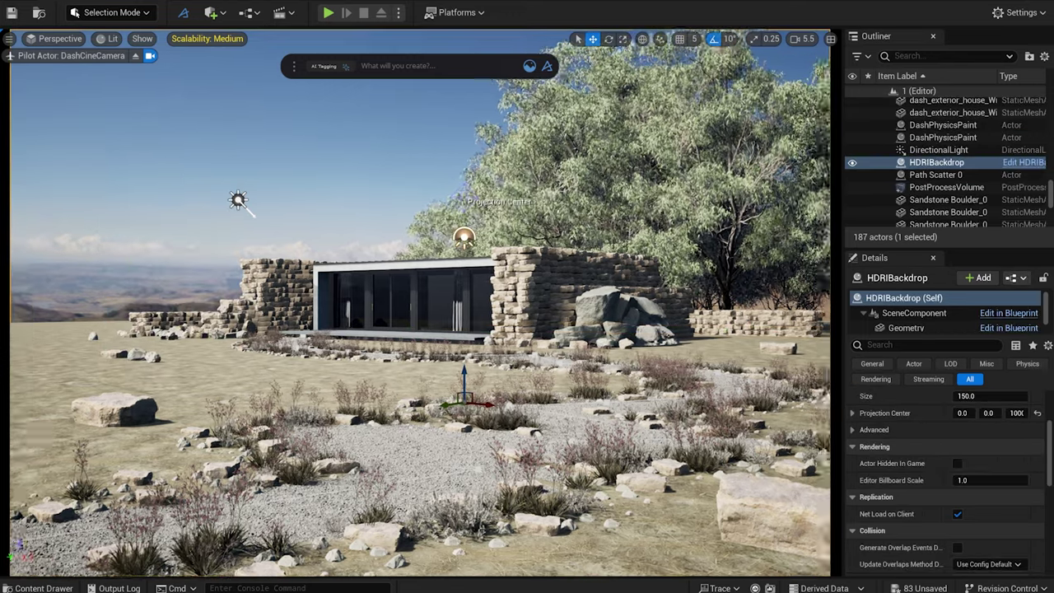
Place individual SM_Tree_M_01 trees at the open side of the house, one behind the rubble wall and one at scale 0.5 nearer the camera
left_click_drag(208, 319, 116, 321)
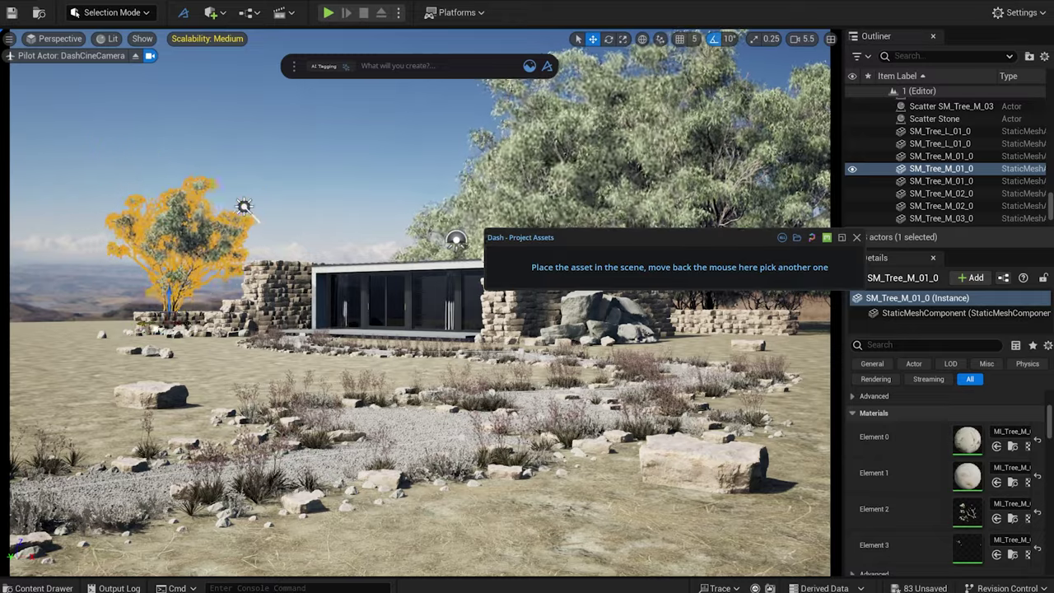
left_click(52, 357)
mouse_move(55, 355)
left_mouse_down()
mouse_move(149, 357)
mouse_move(157, 367)
mouse_move(49, 374)
left_mouse_up()
scroll(986, 399, "up", 3)
left_click_drag(990, 394, 1013, 395)
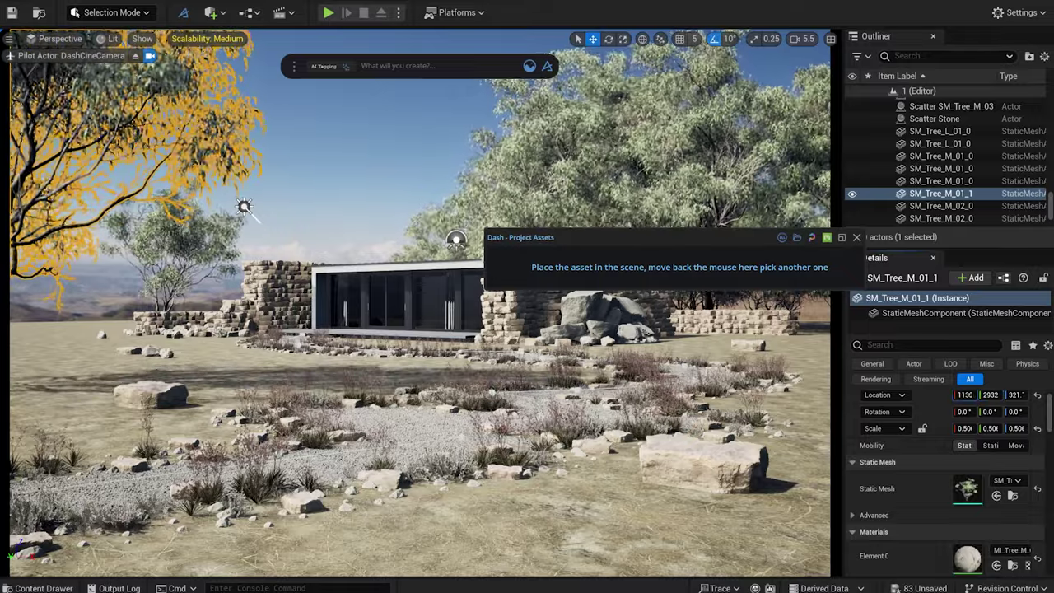
left_click(527, 461)
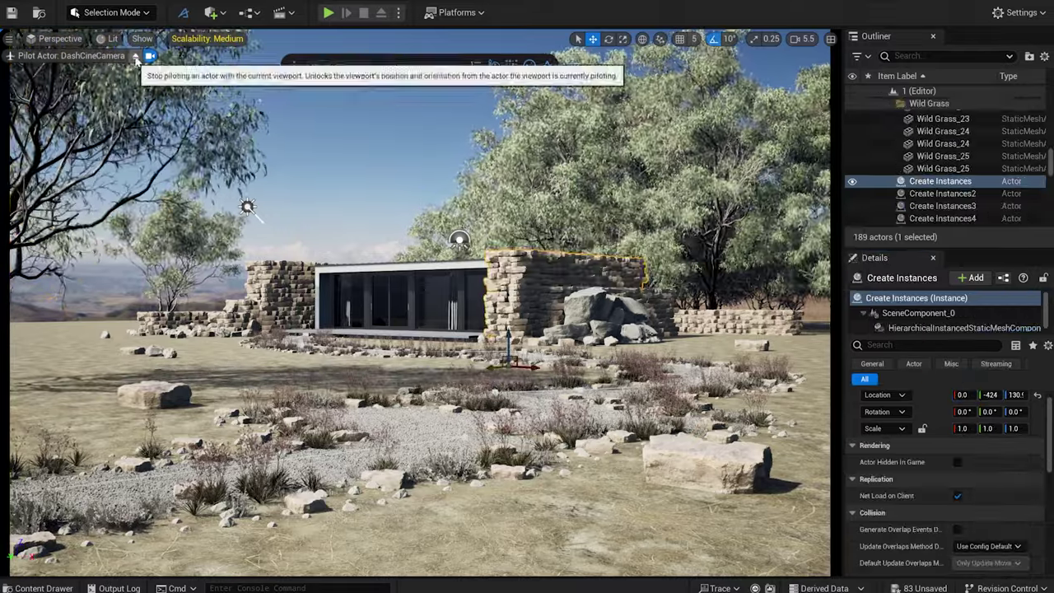
Stop piloting DashCineCamera, approach the stone wall beside the boulders, and hide the SM_Tree_M_03 scatter behind the house
left_click(136, 56)
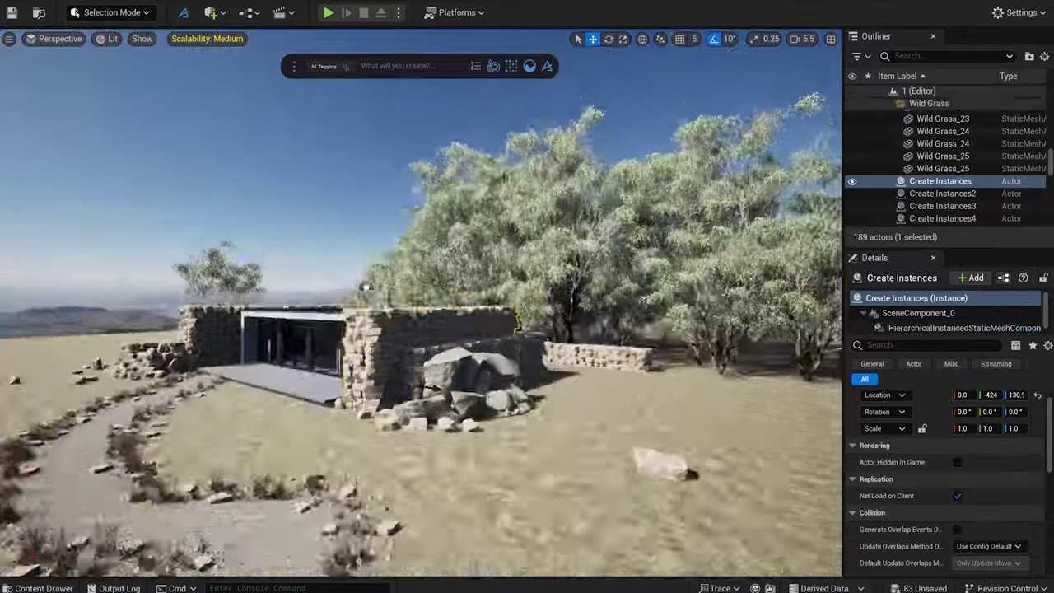
key("w")
right_click_drag(495, 296, 470, 298)
scroll(494, 296, "up", 2)
left_click(626, 181)
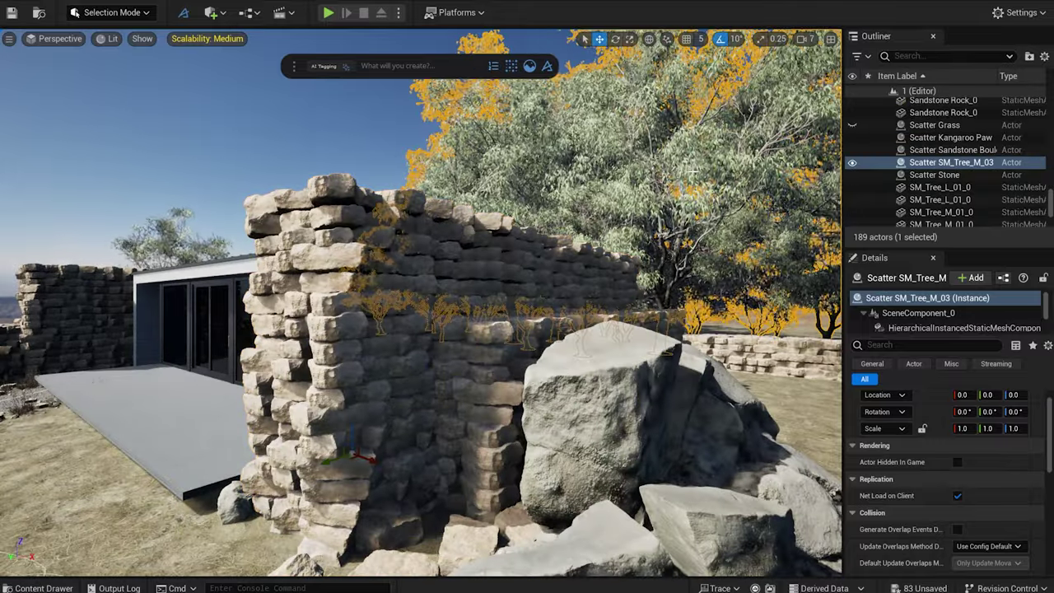
key("h")
key("e")
right_click_drag(664, 204, 661, 227)
key("a")
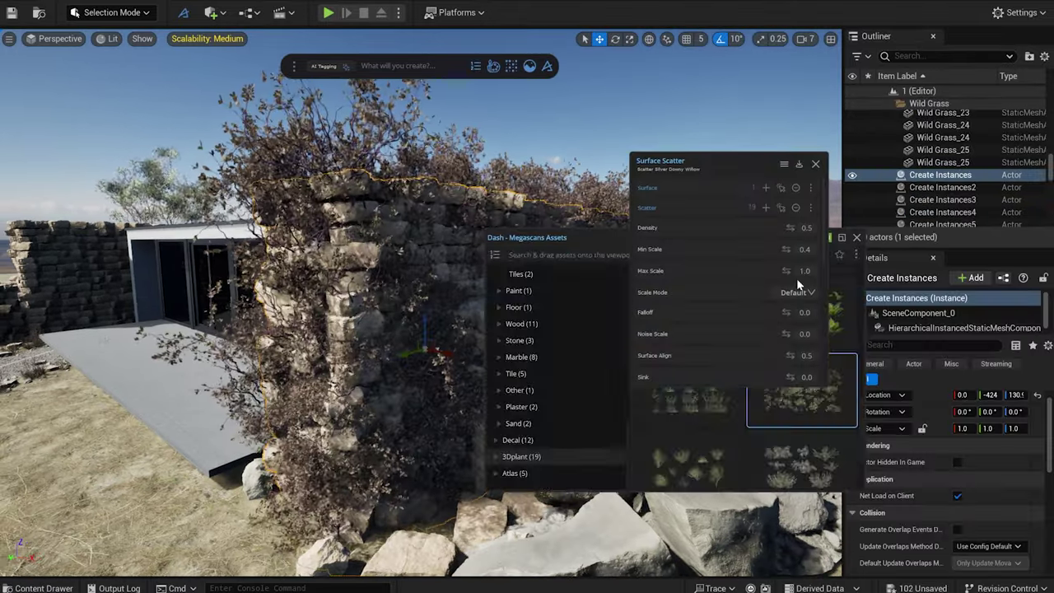
Restrict the wall's Silver Downy Willow scatter to its upper edge with a Height Mask of 0.9, and set the density to 0.76
left_click(856, 238)
scroll(736, 348, "down", 4)
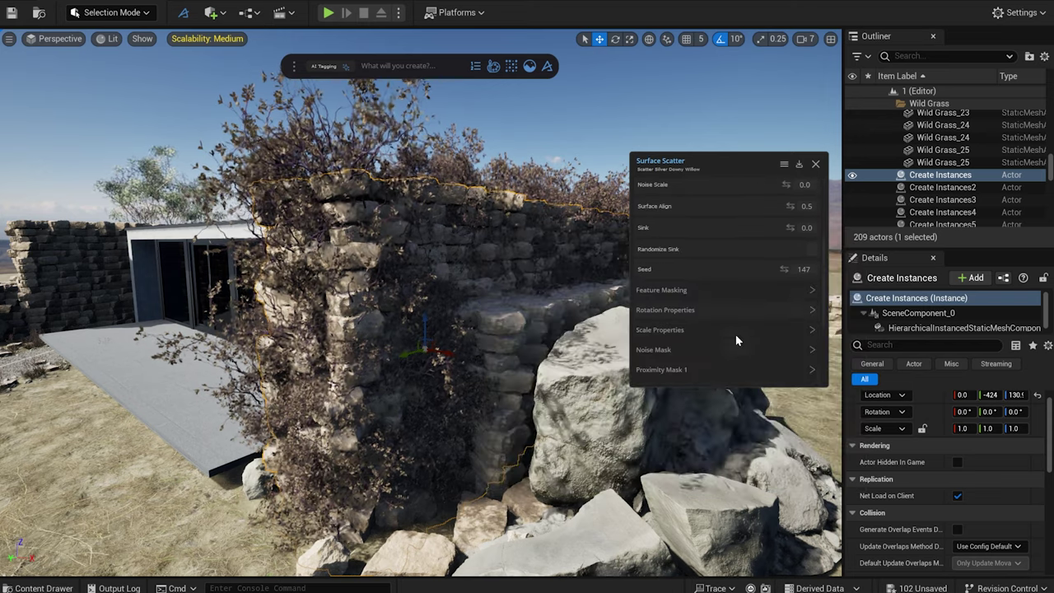
left_click(808, 290)
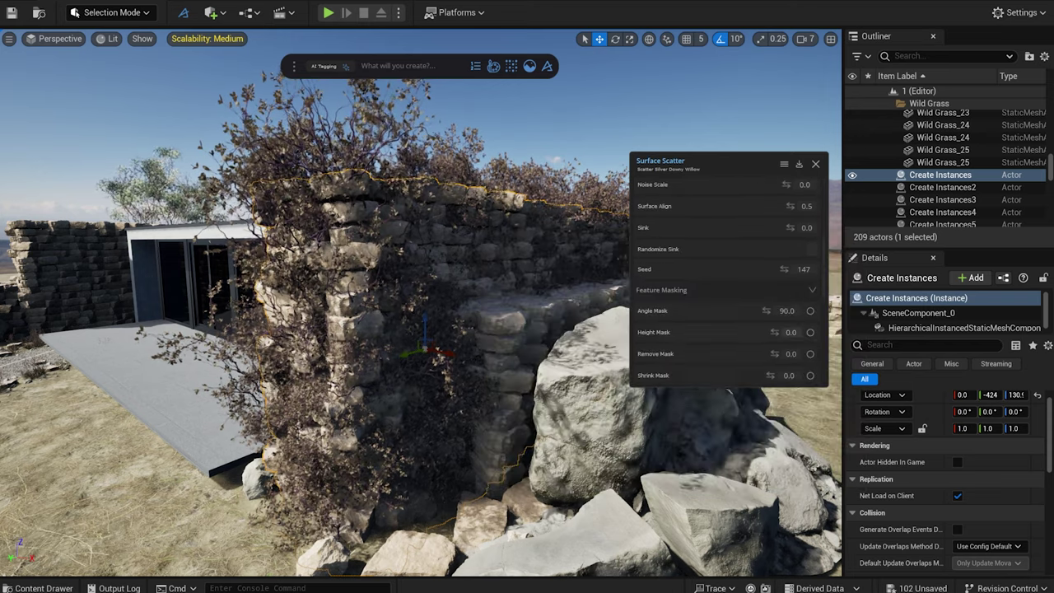
left_click(809, 332)
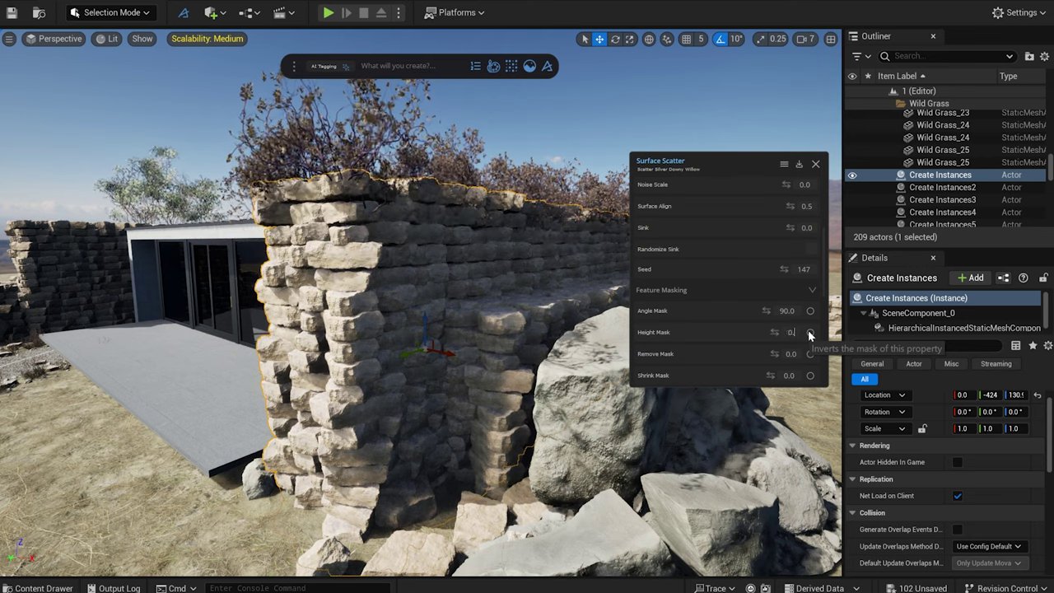
type("9")
left_click_drag(488, 231, 467, 215, "alt")
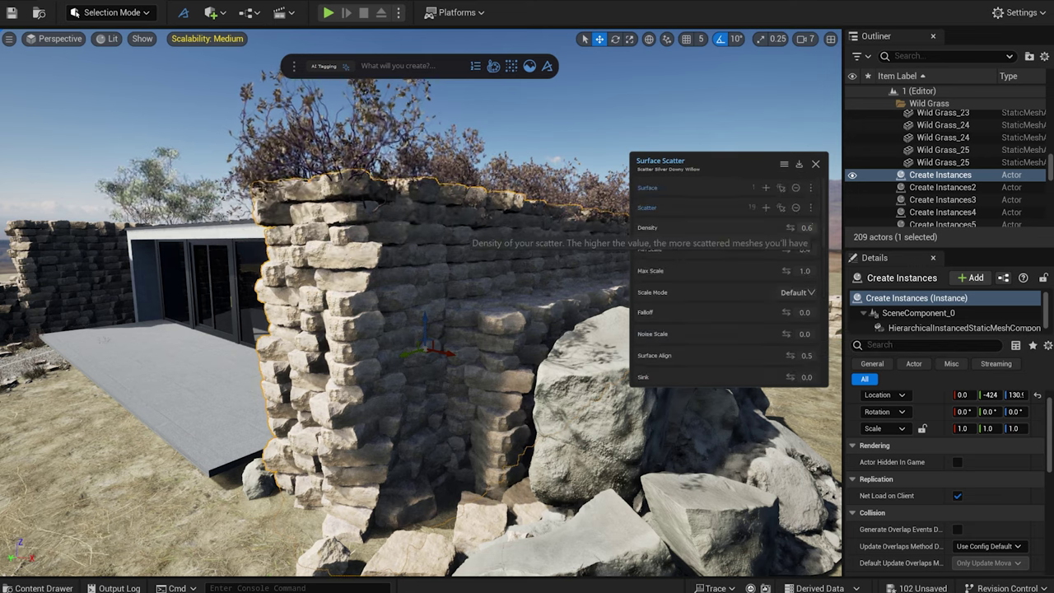
mouse_move(807, 228)
left_mouse_down()
mouse_move(828, 228)
mouse_move(811, 229)
left_mouse_up()
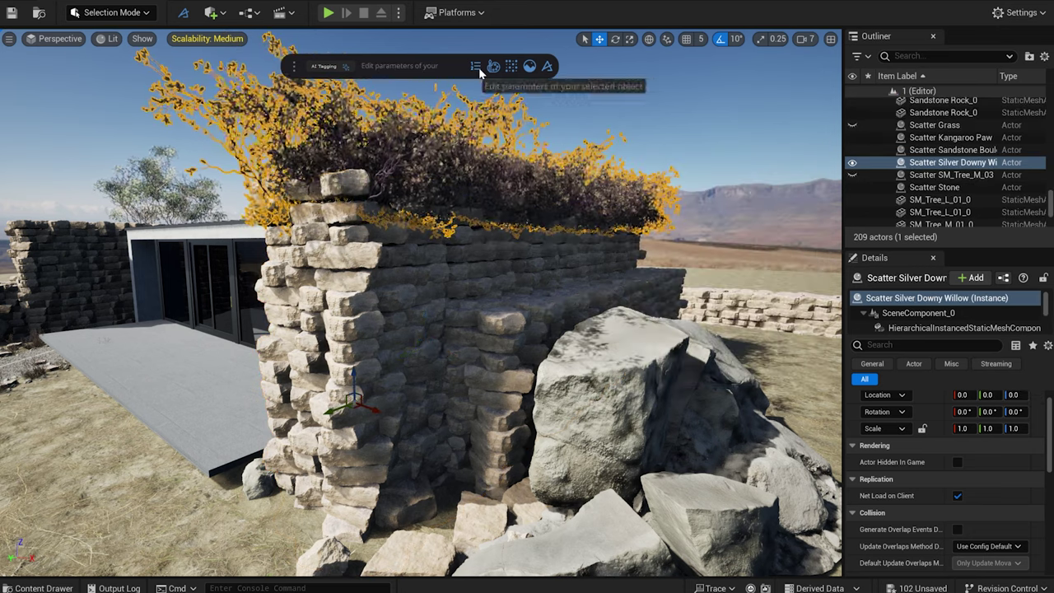
Add the stone wall on the far side of the terrace as a second surface of the Silver Downy Willow scatter
left_click(478, 69)
left_click(105, 257)
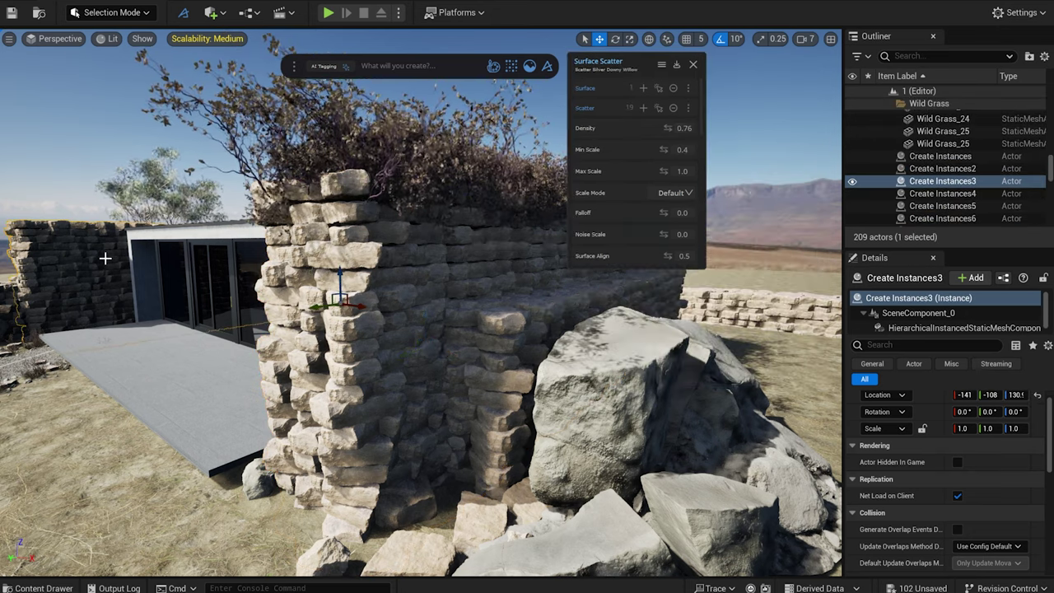
left_click(643, 88)
left_click(692, 64)
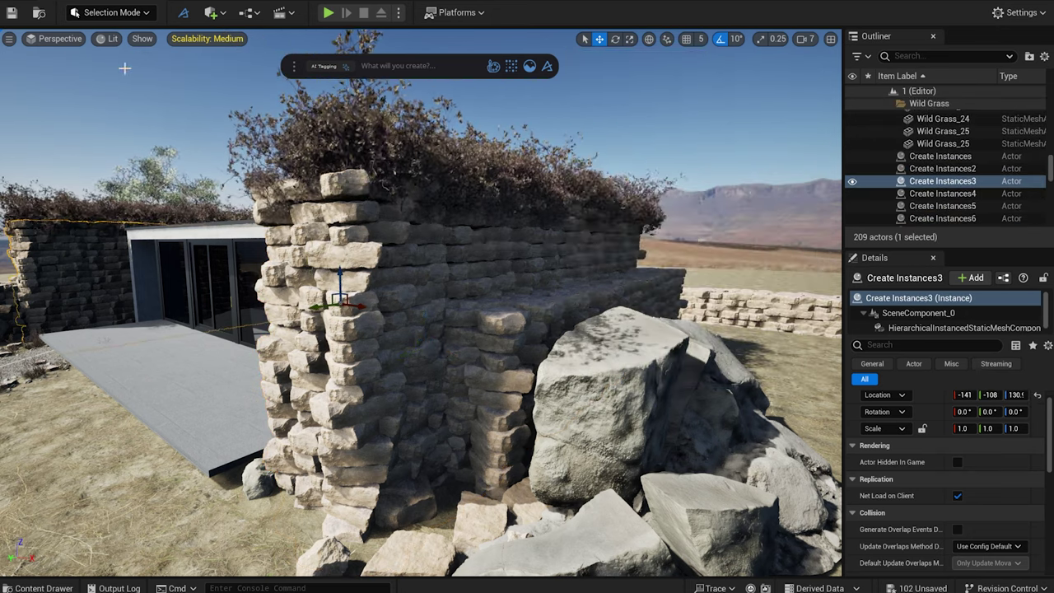
Check the planted walls through DashCineCamera and return to the free perspective view
left_click(60, 39)
left_click(108, 188)
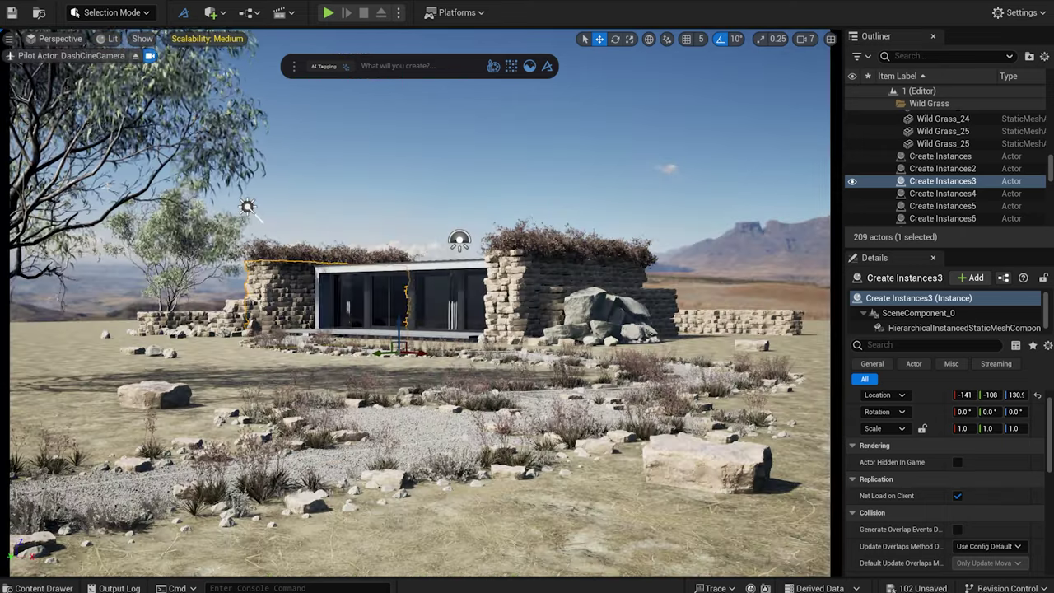
left_click(132, 55)
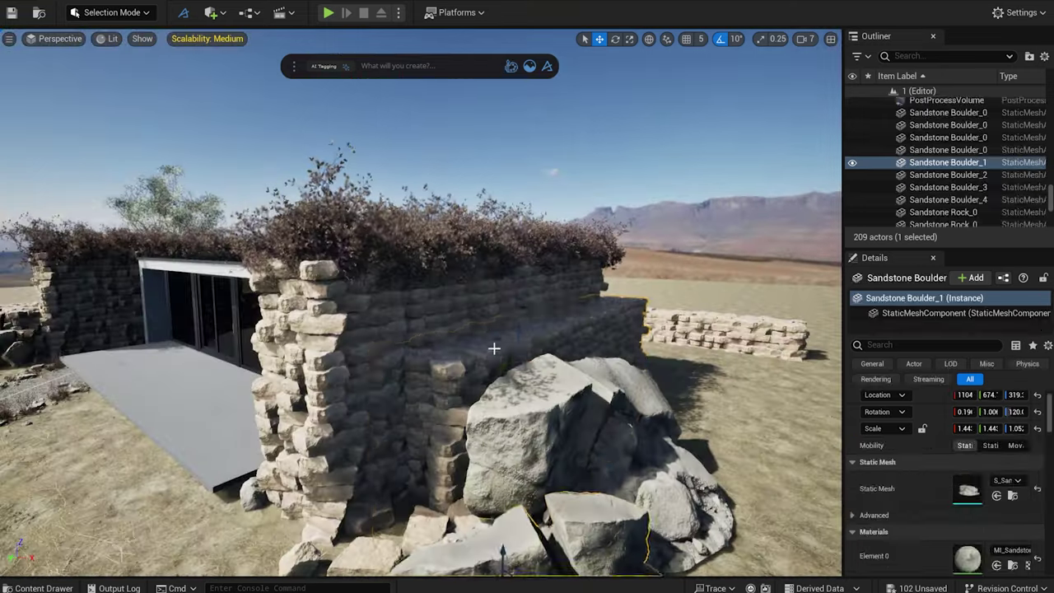
Scatter Silver Downy Willow over the lower stone wall behind the boulder pile
left_click(499, 346)
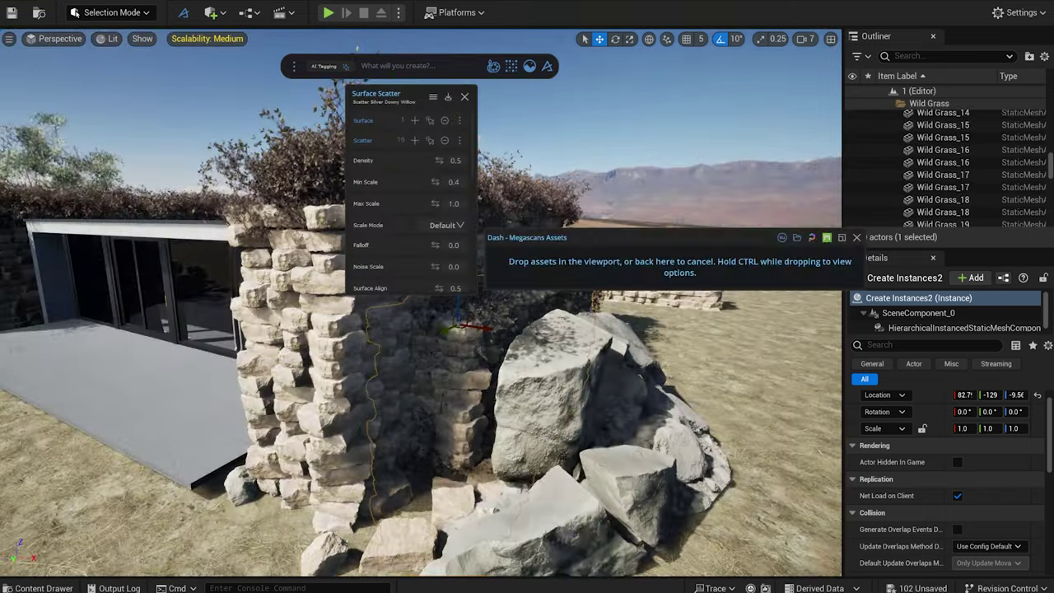
left_click_drag(412, 89, 738, 160)
left_click(745, 315)
scroll(779, 302, "down", 2)
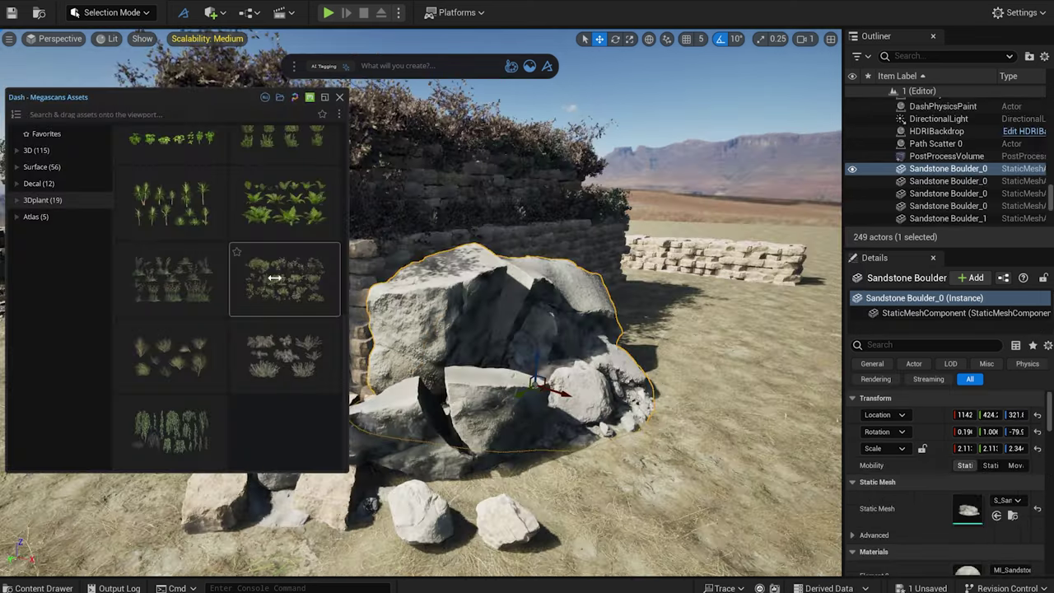
Scatter Silver Downy Willow over the large sandstone boulder beside the wall, with density 0.95 and maximum scale 0.7
left_click_drag(274, 277, 510, 321)
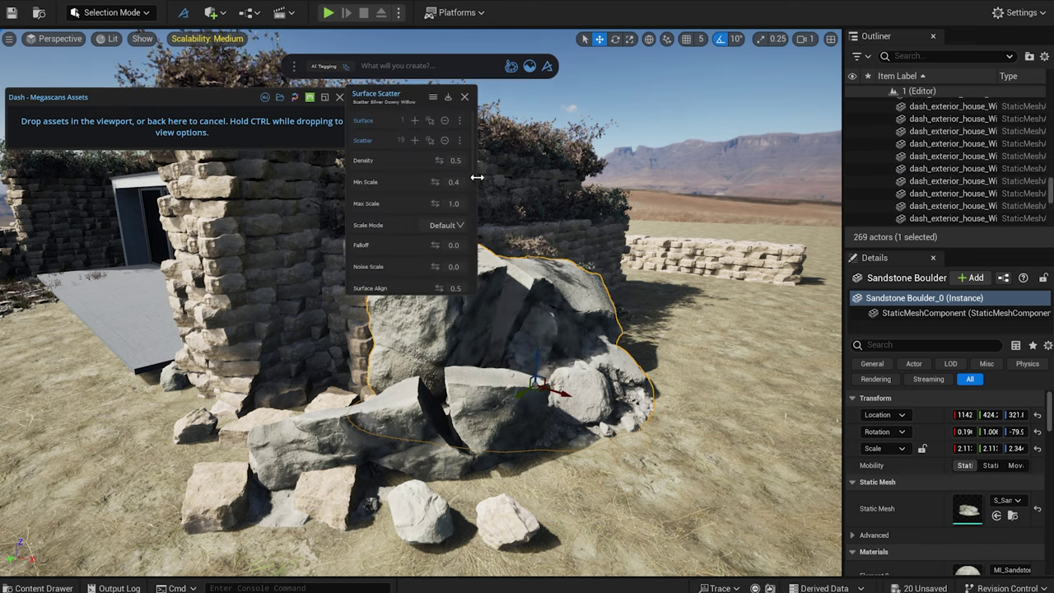
key("BackSpace")
type("95")
key("Return")
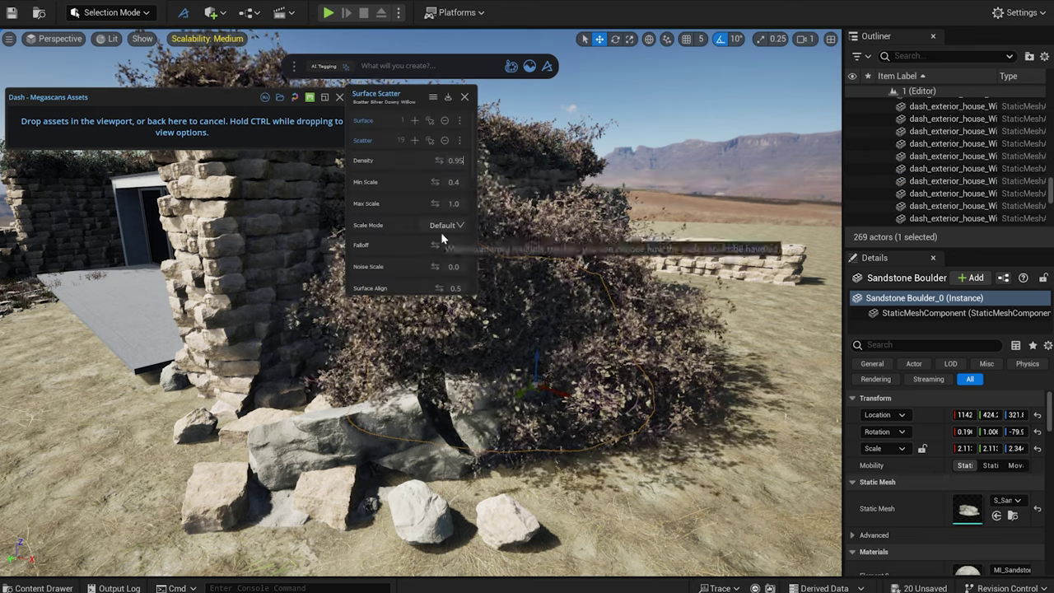
double_click(453, 204)
type("0.7")
key("Return")
Refine the boulder's willow scatter to density 0.96, minimum scale 0.3 and maximum scale 0.5
right_click_drag(543, 272, 478, 272)
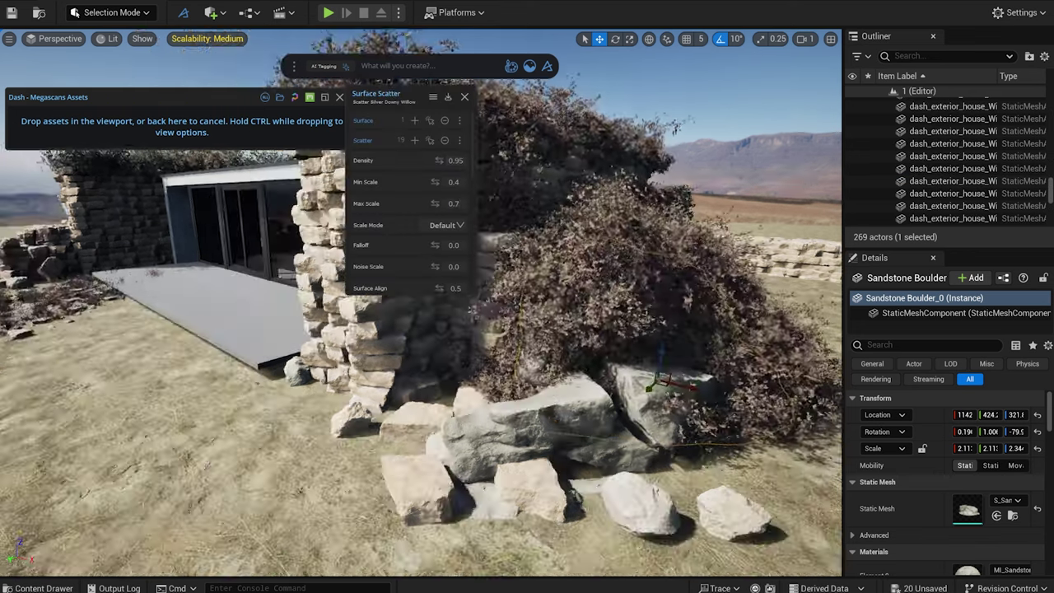
left_click(462, 162)
key("Tab")
type("0.3")
key("Tab")
type("0.6")
key("Return")
scroll(459, 204, "down", 1)
right_click_drag(527, 329, 577, 296)
Add the sandstone boulder in front as a second surface of the willow scatter, and clear the selection
left_click(451, 402)
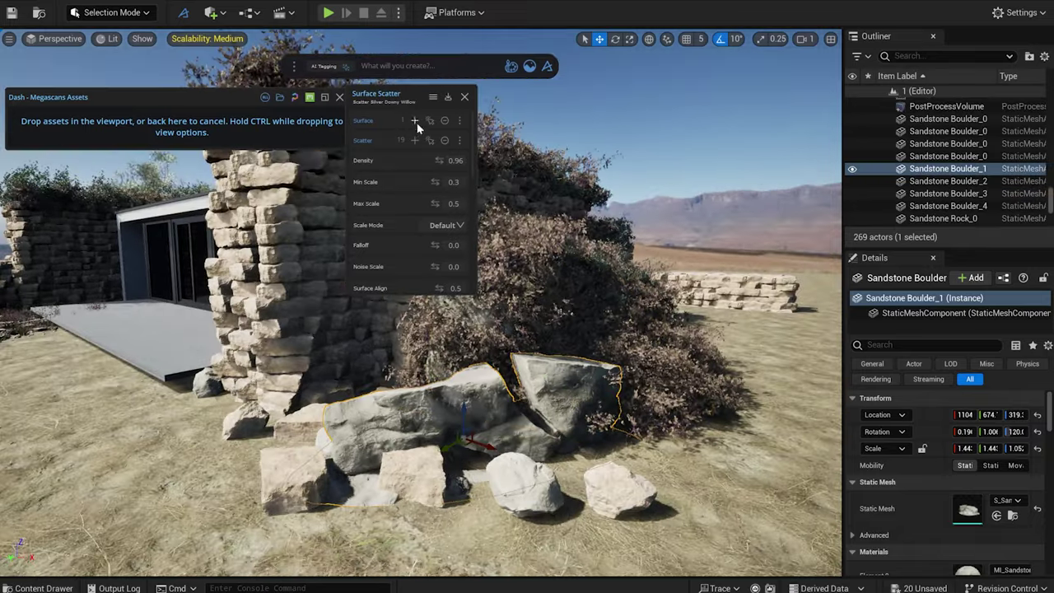
left_click(415, 121)
right_click_drag(576, 346, 543, 338)
left_click(674, 387, "ctrl")
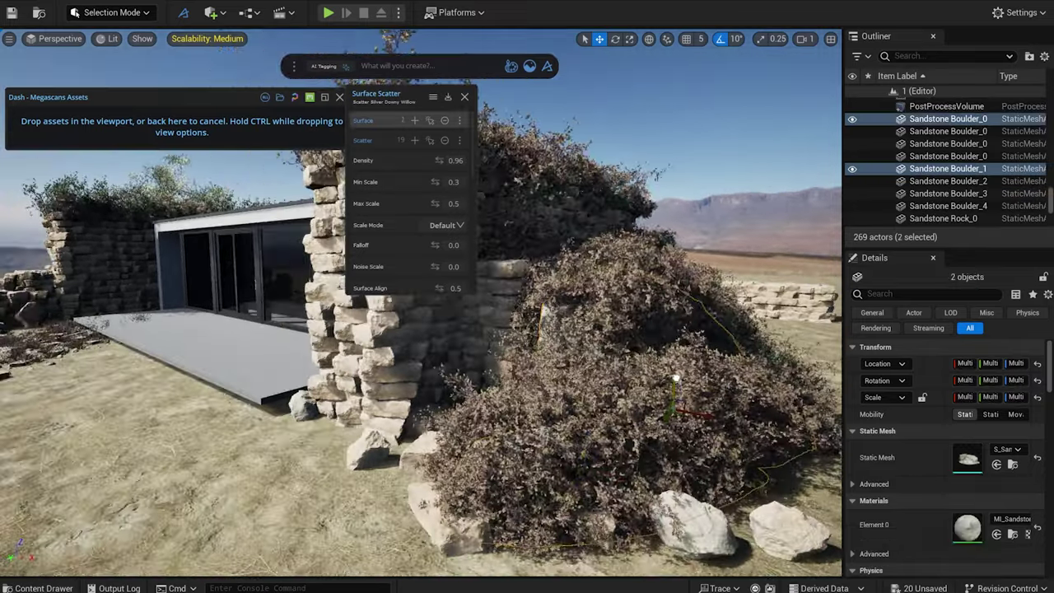
key("Escape")
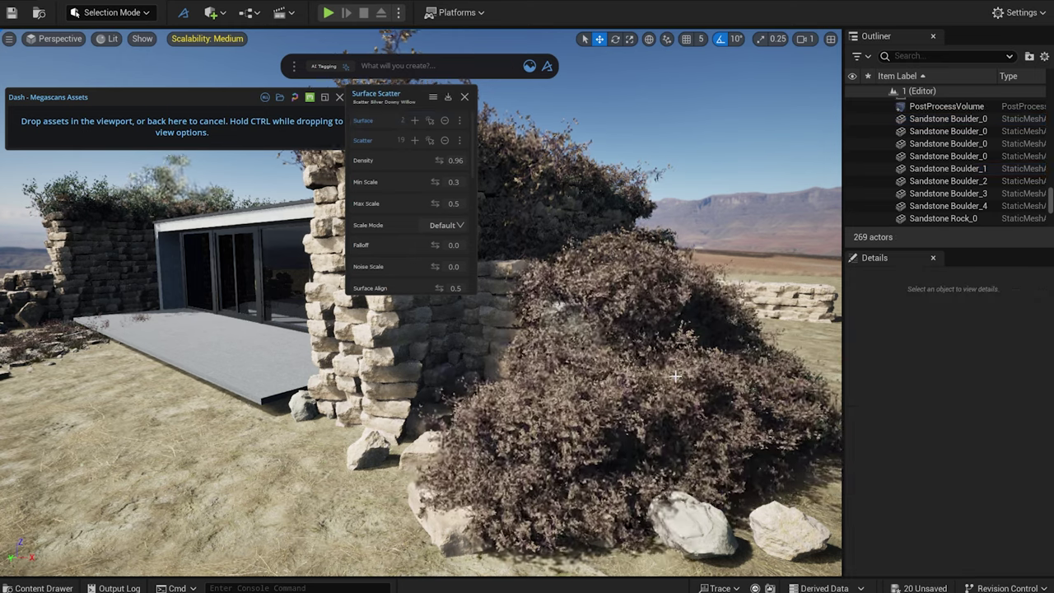
Scatter Desert Cotton over the low stone wall, with density 0.9 and maximum scale 0.6
left_click(464, 97)
mouse_move(216, 142)
left_click(55, 38)
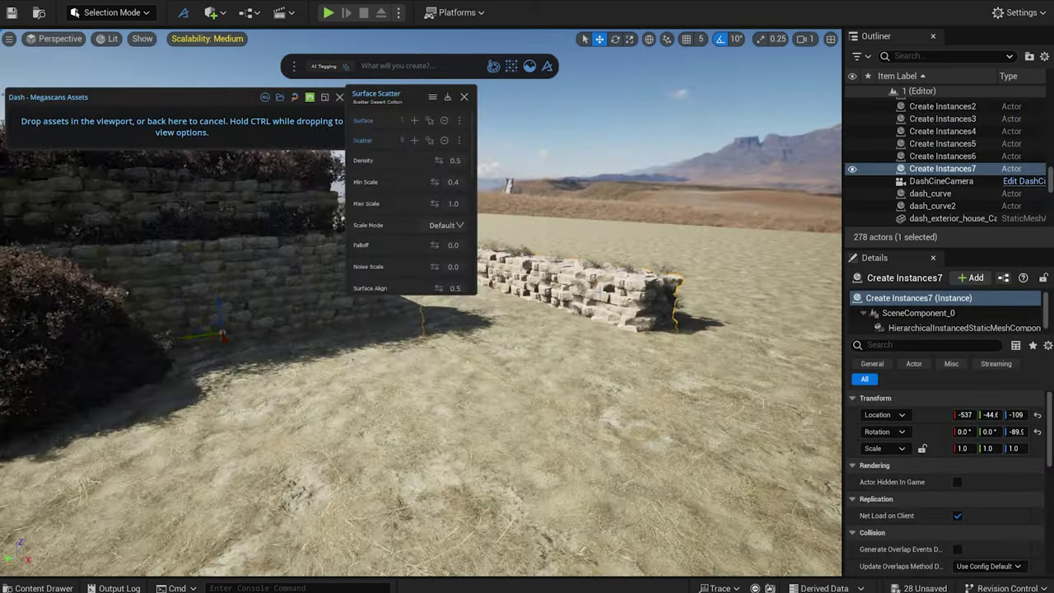
key("w")
mouse_move(576, 354)
right_mouse_down()
mouse_move(544, 354)
mouse_move(588, 354)
right_mouse_up()
type("0.6")
key("Return")
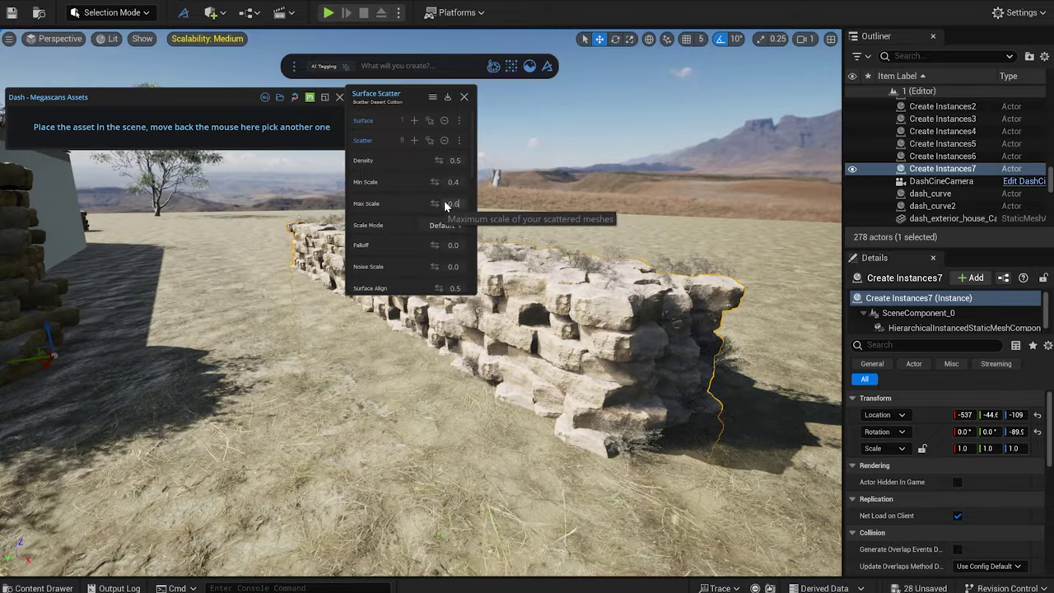
key("BackSpace")
type("3")
key("Return")
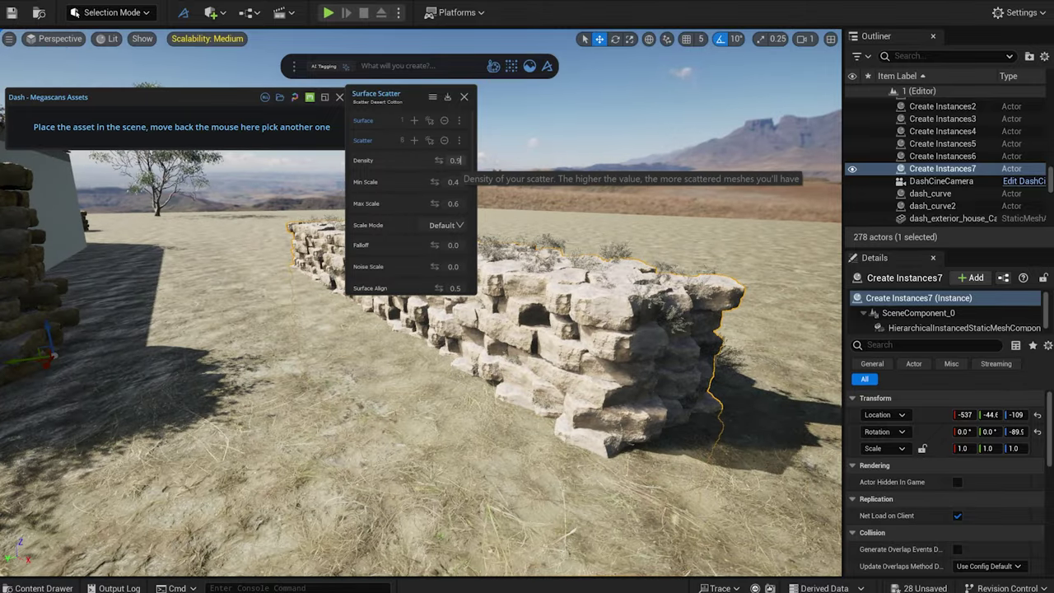
key("BackSpace")
type("9")
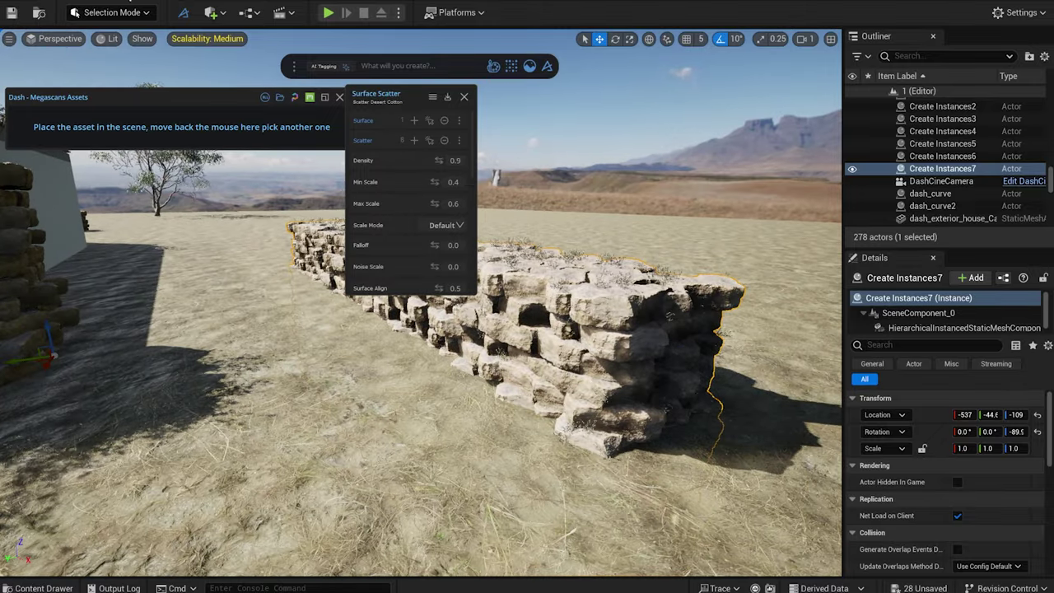
Preview the wall in Path Tracing and refine its Desert Cotton scatter to density 0.86 and minimum scale 0.3
left_click(109, 39)
left_click(152, 191)
left_click_drag(418, 96, 211, 204)
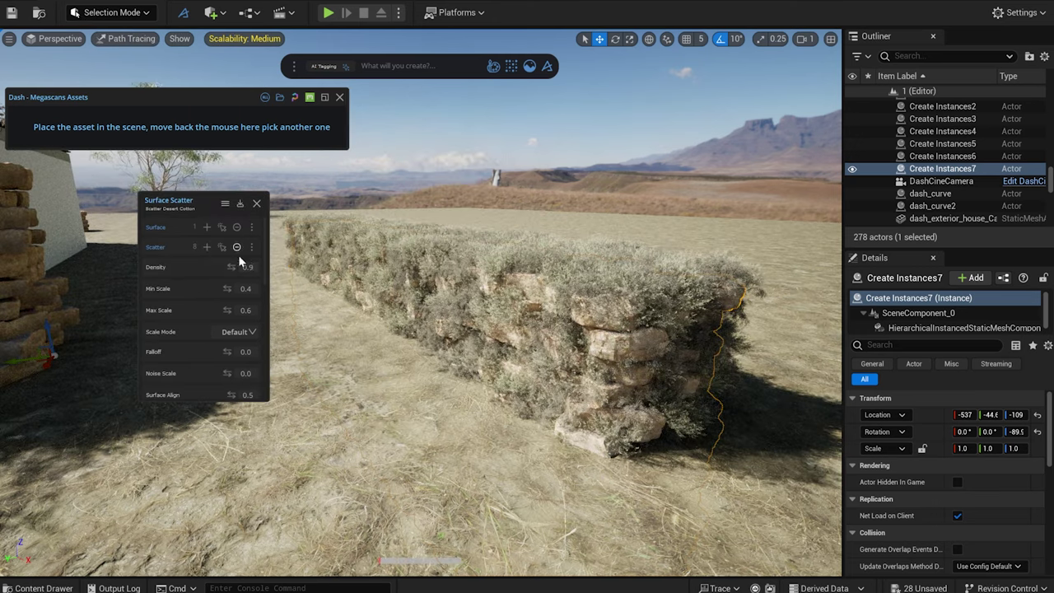
type("0.86")
key("Return")
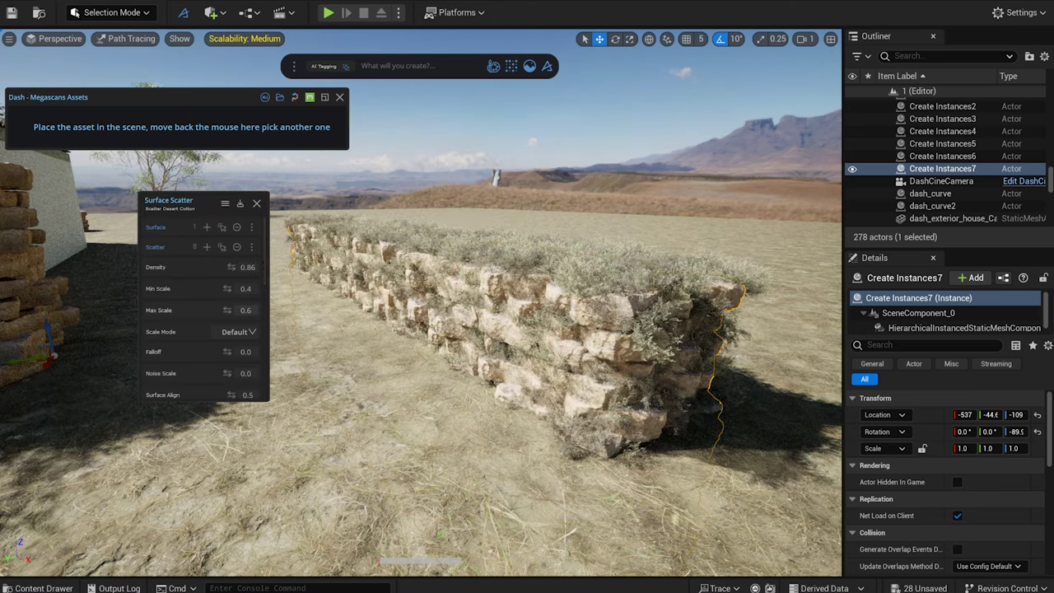
key("BackSpace")
type("3")
key("Return")
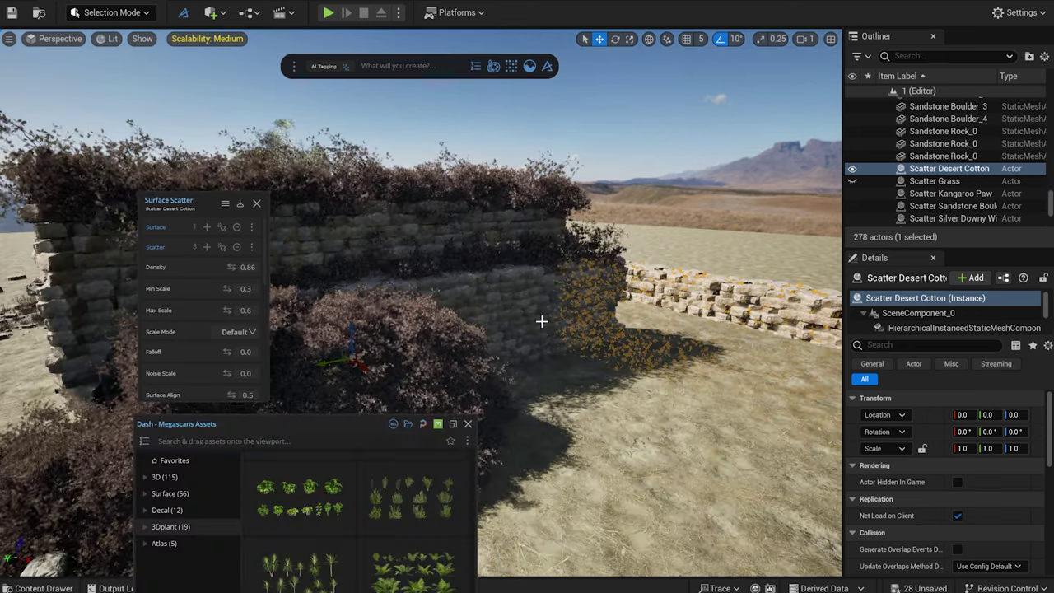
Select the two upper sections of the tall stone wall behind the willow-covered boulders
left_click(469, 234)
left_click(348, 239, "ctrl")
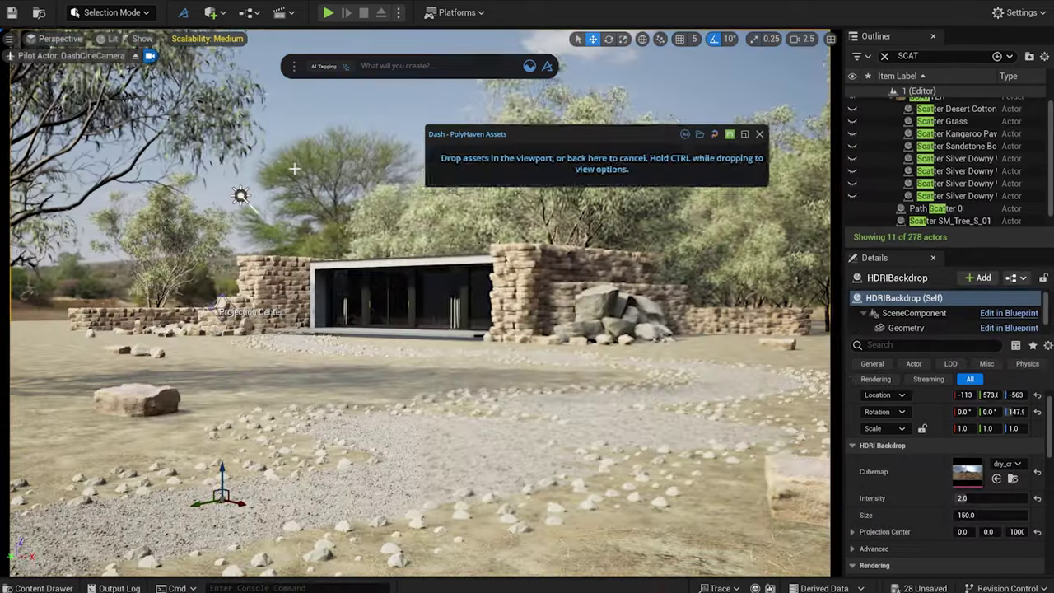
Try different PolyHaven skies on the HDRI backdrop, settle on quarry_02_4k, and toggle the scatter group's visibility
left_click_drag(294, 168, 704, 378)
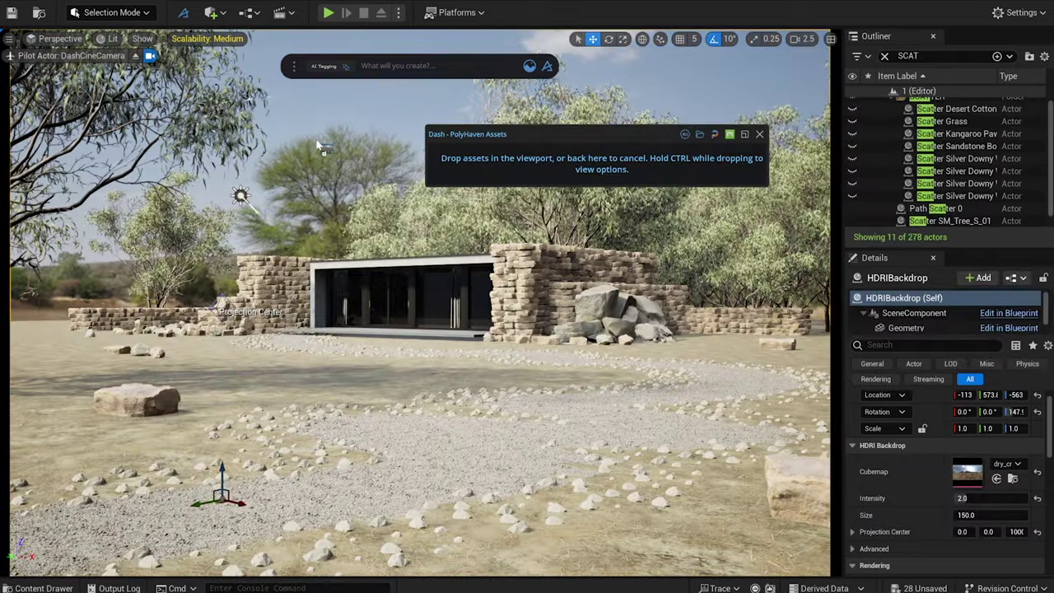
left_click_drag(321, 145, 321, 143)
left_click_drag(587, 332, 624, 195)
left_click_drag(563, 469, 329, 136)
left_click(760, 134)
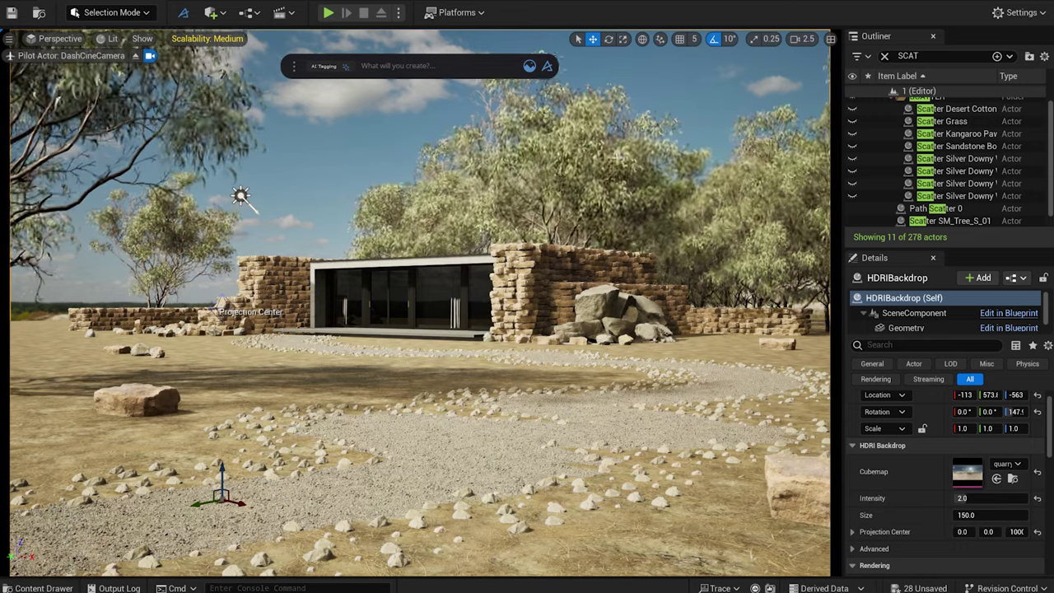
scroll(853, 110, "up", 1)
left_click(853, 106)
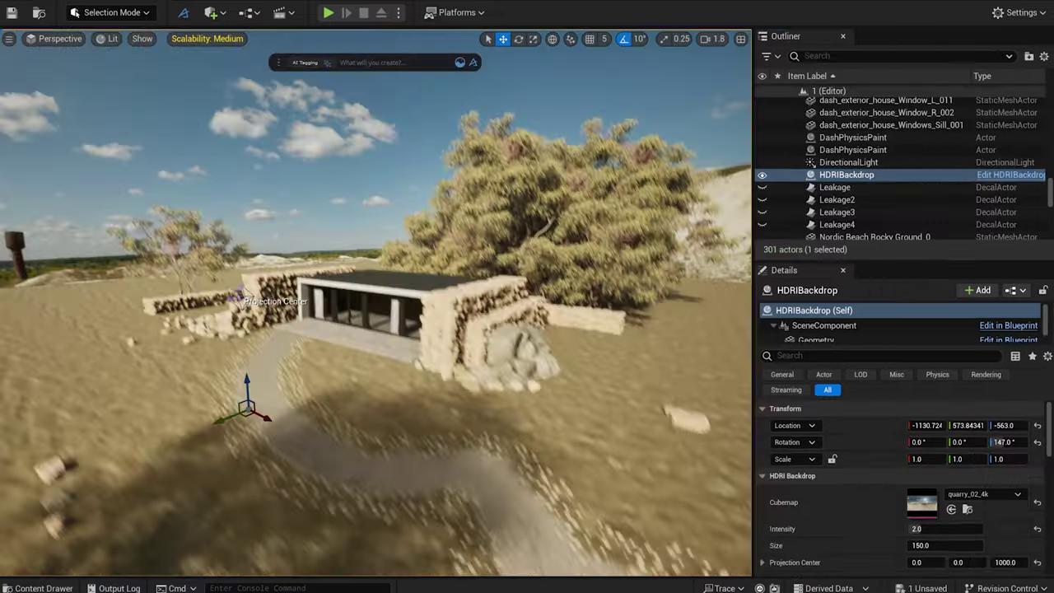
Find the red deck chair with the search "chair deck", place it on the patio and duplicate it alongside
key("w")
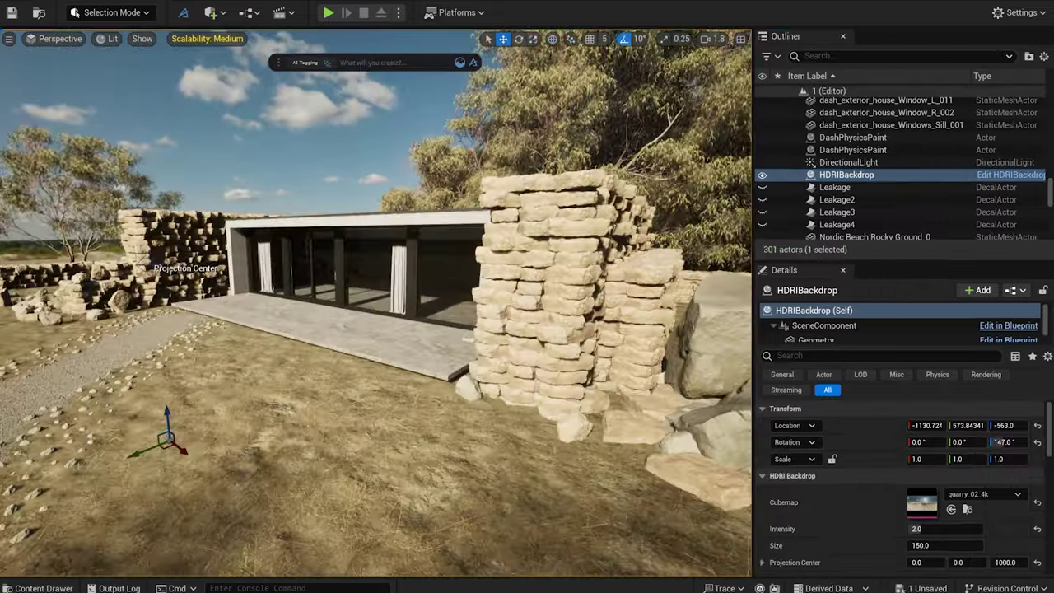
left_click(460, 62)
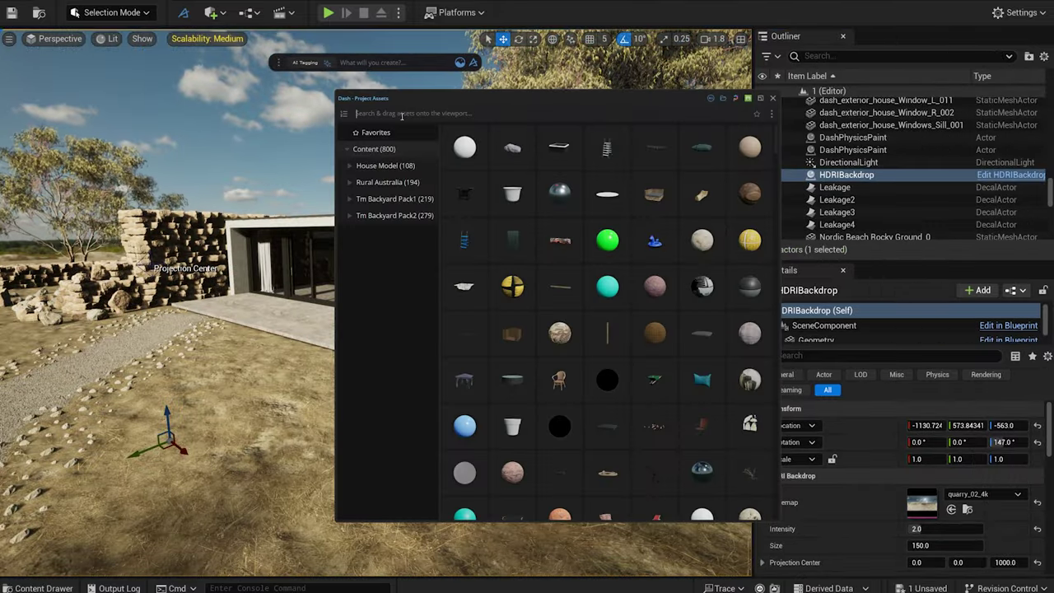
type("chair deck")
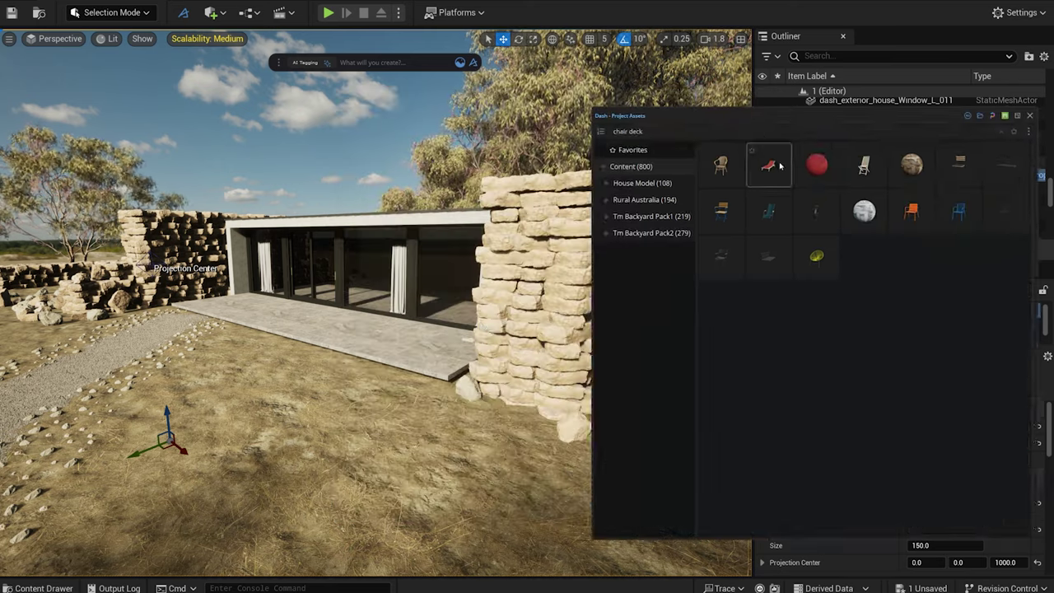
left_click_drag(766, 165, 389, 334)
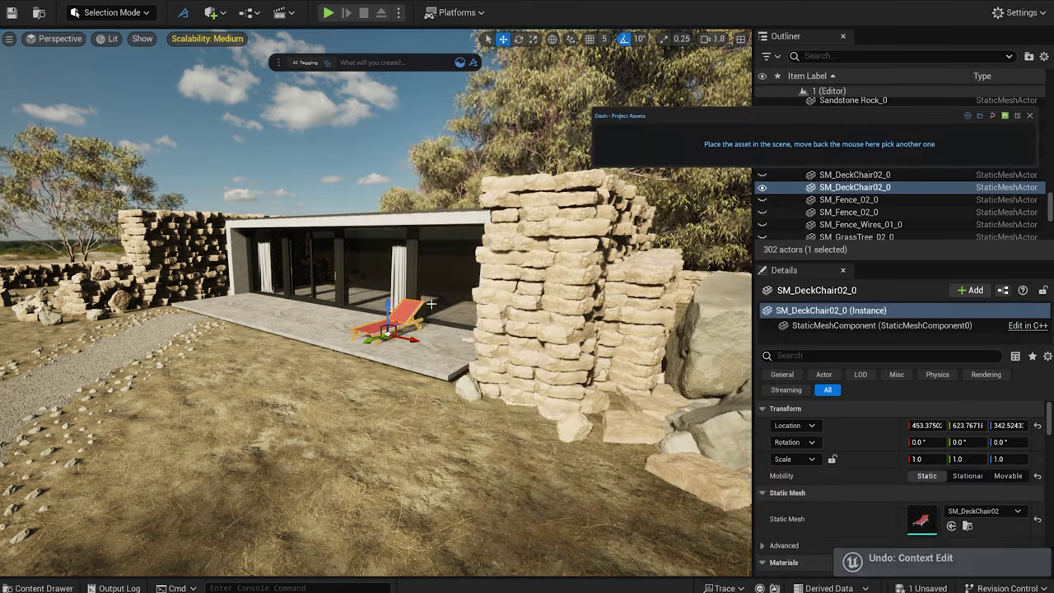
left_click_drag(416, 344, 466, 351, "alt")
Search the project assets for "plant" and place one beside the rubble at the far stone wall
mouse_move(723, 137)
type("plant")
left_click_drag(817, 166, 80, 329)
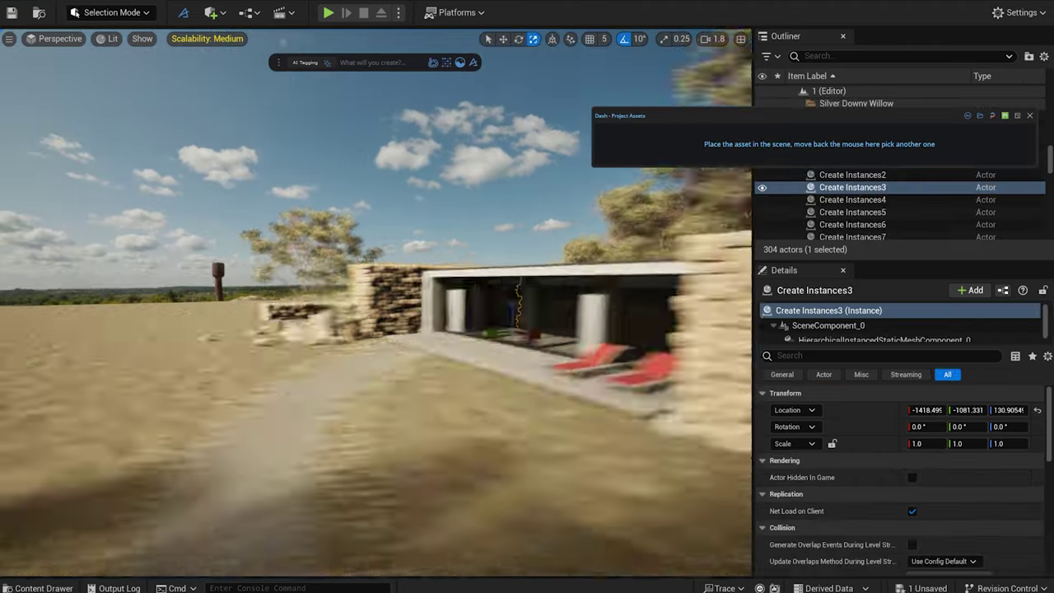
Shift the SM_Fence_01 post closer to the flat sandstone boulder and place SM_Fence_Wires_01 beside it
mouse_move(707, 150)
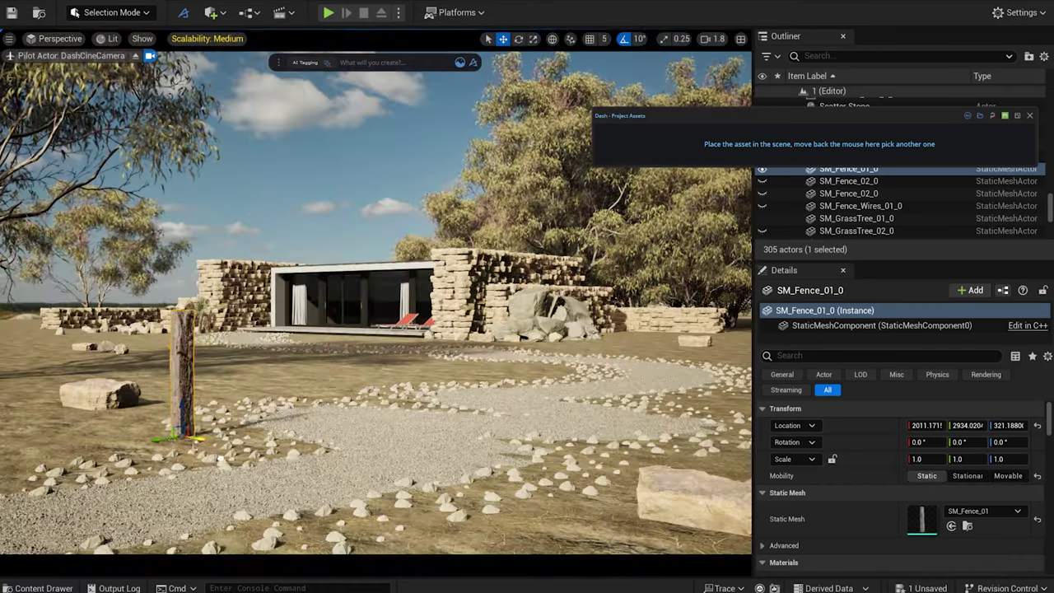
left_click_drag(172, 439, 155, 441)
mouse_move(782, 160)
left_click_drag(781, 160, 70, 423)
Duplicate the wooden fence post to the far side of the gravel path, near the end of the low wall
left_click(148, 406)
left_click(166, 396)
left_click_drag(169, 441, 729, 357, "alt")
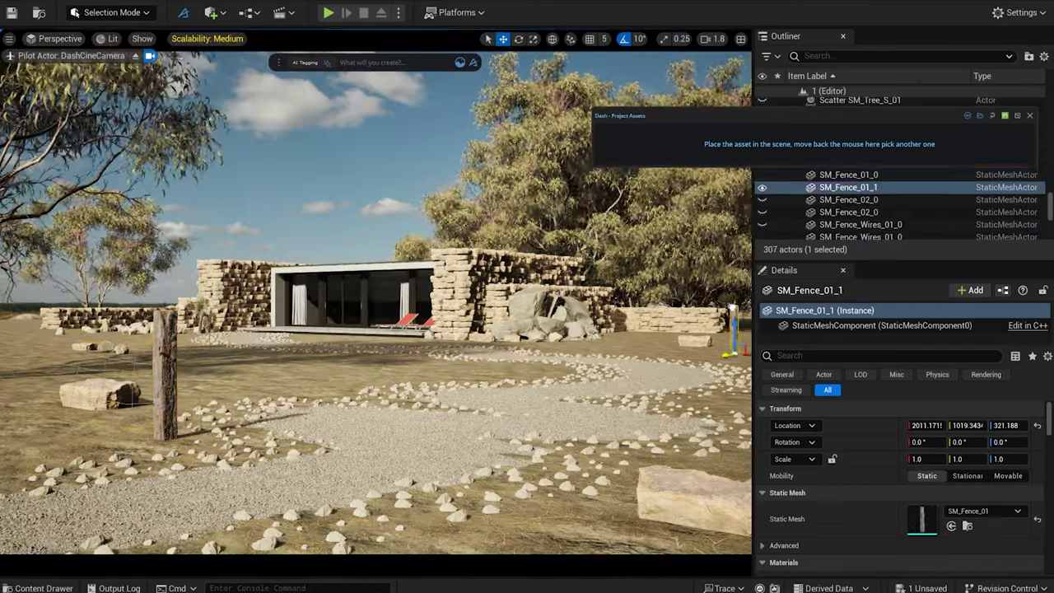
left_click(128, 330)
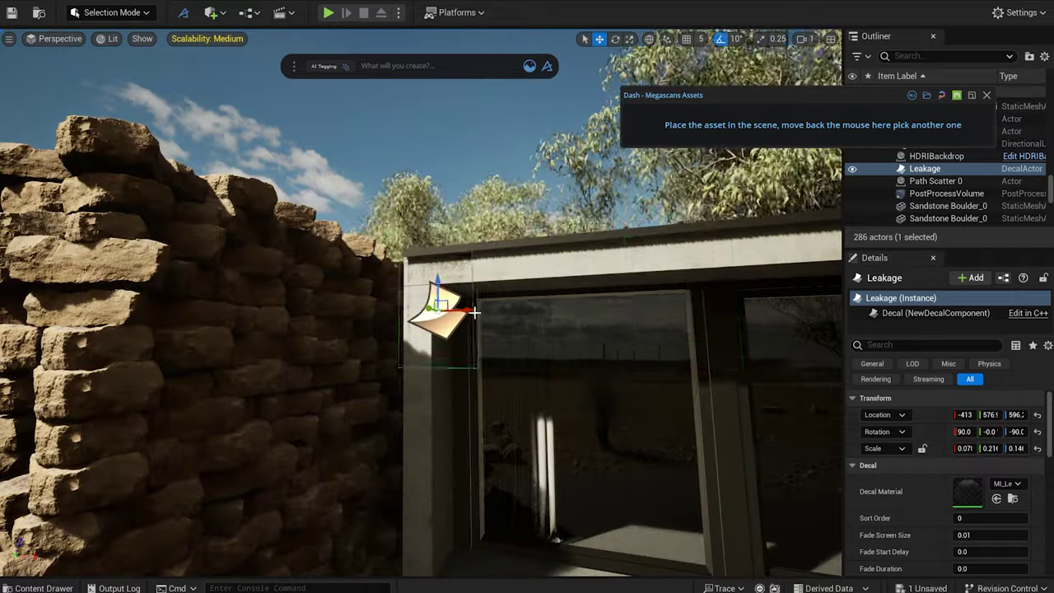
Duplicate the Leakage decal along the concrete roof edge above the windows, enlarging the copies
left_click(677, 301)
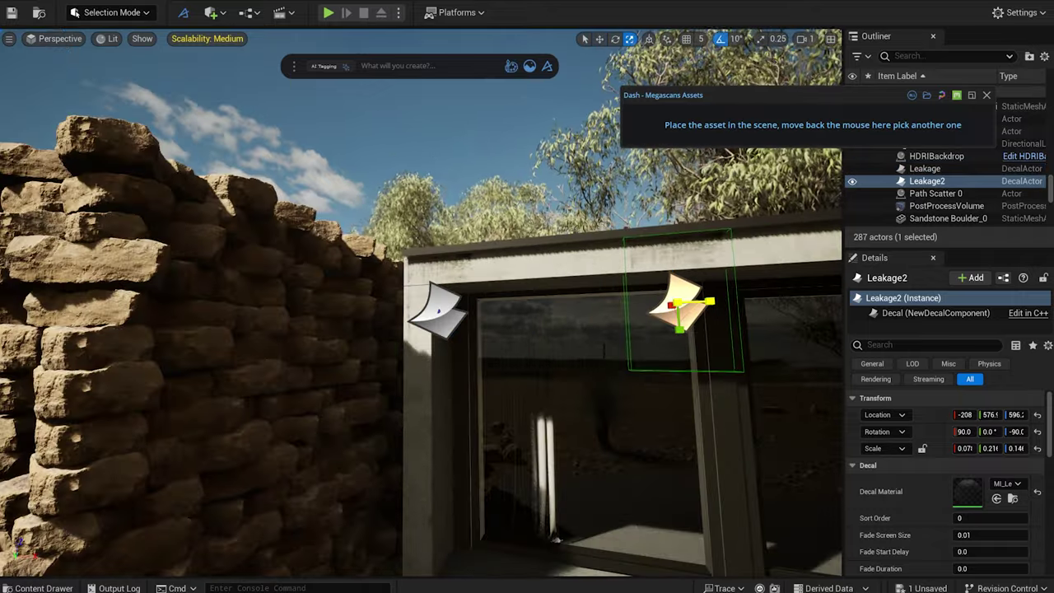
left_click_drag(715, 316, 576, 320)
right_click_drag(577, 320, 610, 329)
left_click_drag(357, 322, 695, 309, "alt")
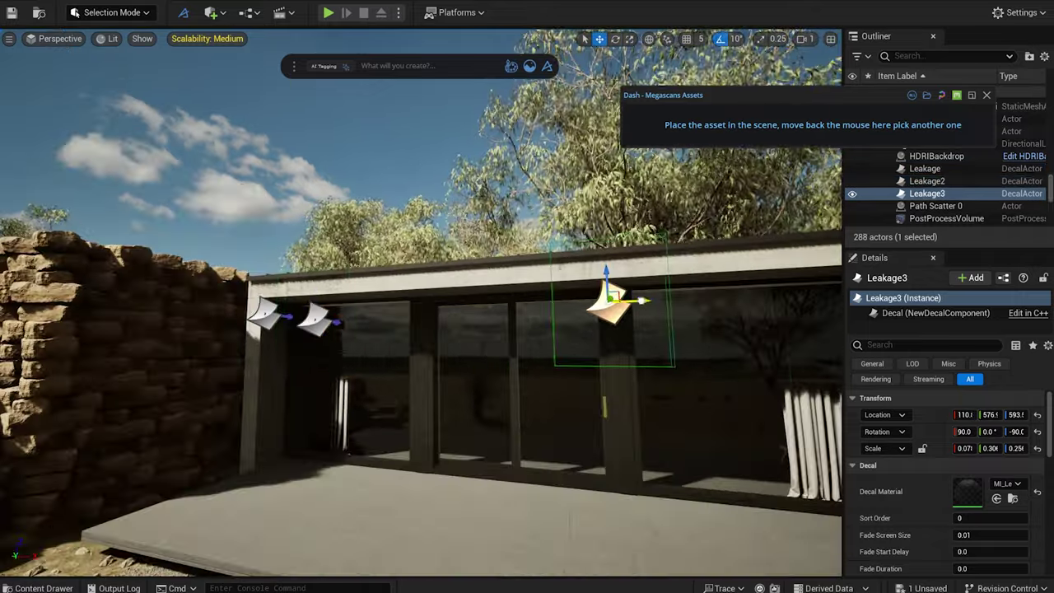
left_click(782, 297)
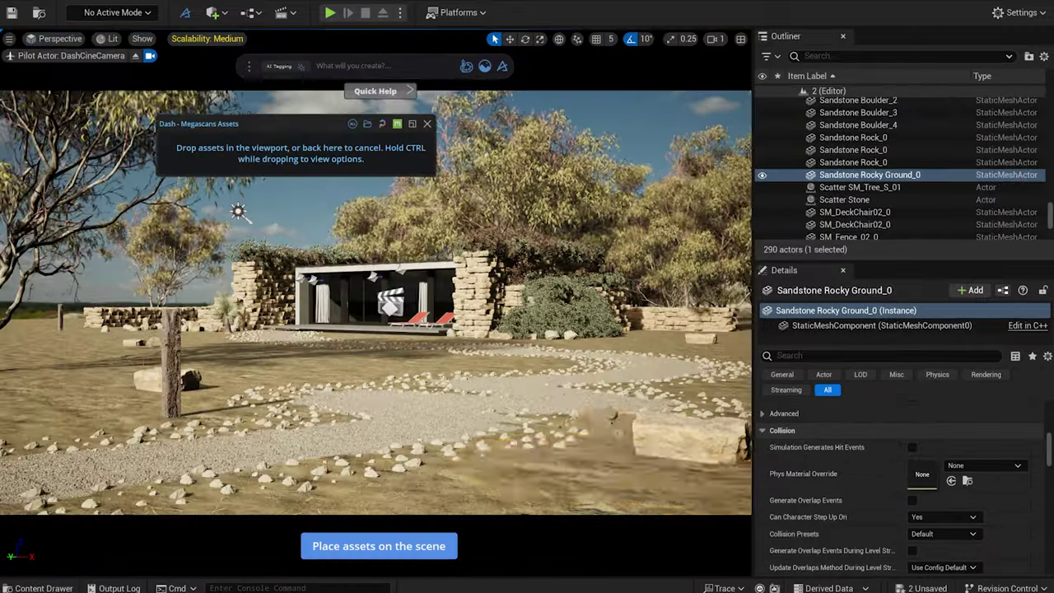
Place Sandstone Rocky Ground in the foreground and scatter Silver Downy Willow over it, with density 0.9 and maximum scale 0.7
left_click(683, 446)
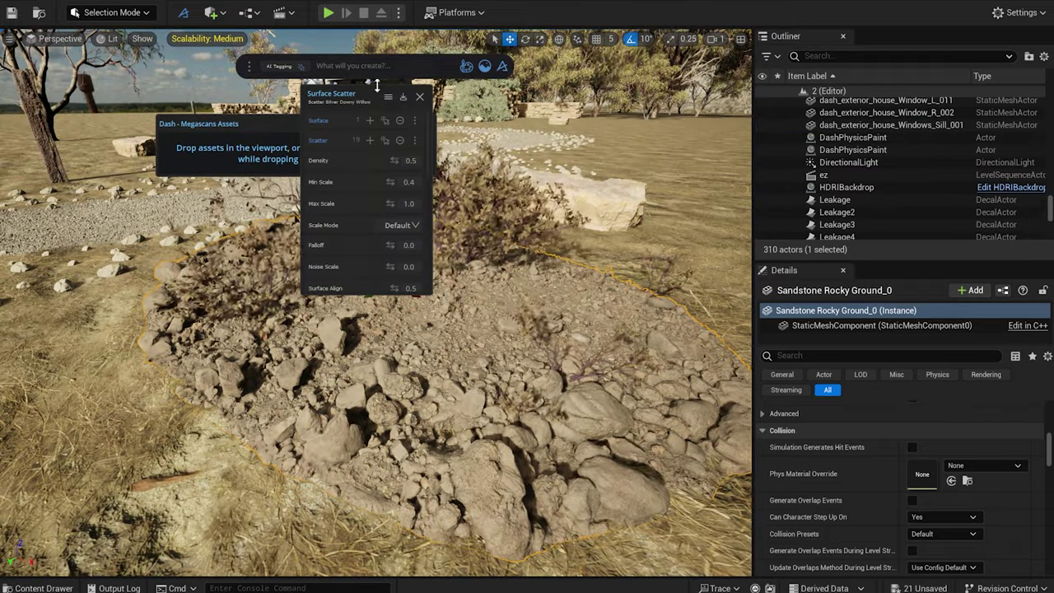
left_click_drag(369, 92, 112, 229)
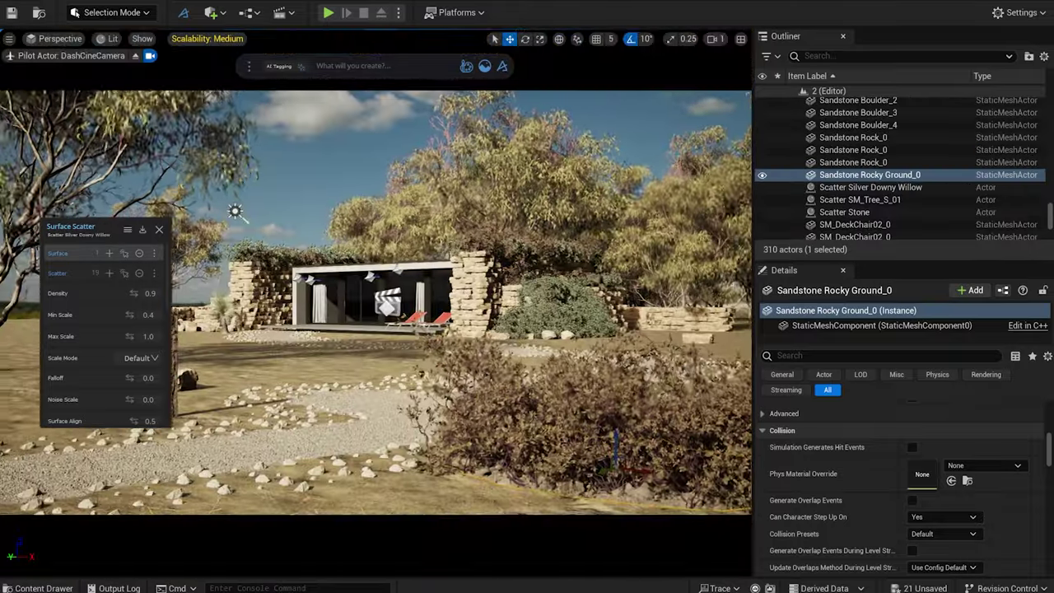
left_click(115, 308)
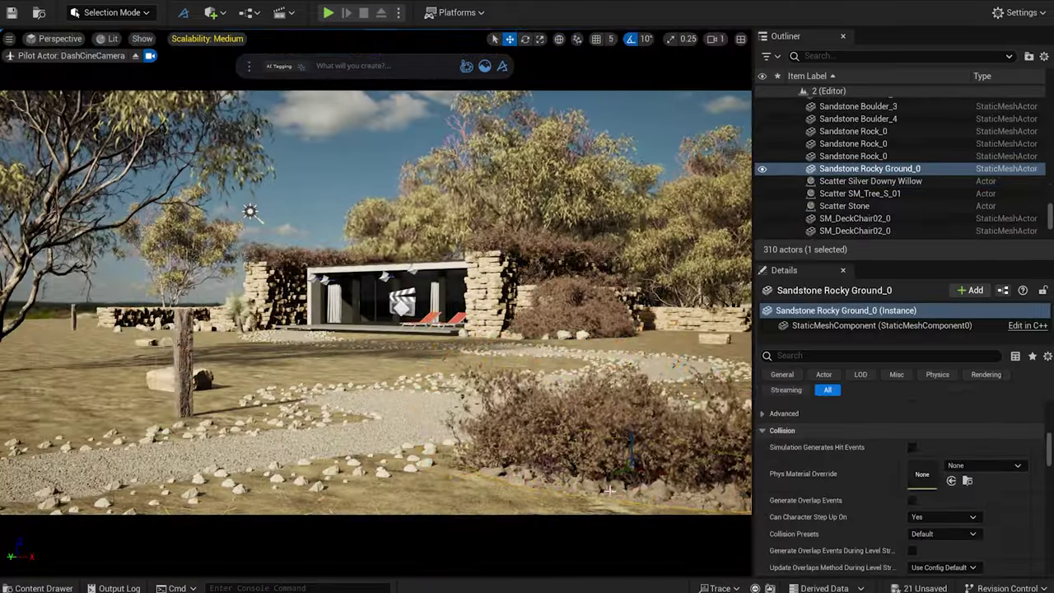
Duplicate the rocky ground into two patches around the fence post and add both to the willow scatter's surfaces
key("ctrl+d")
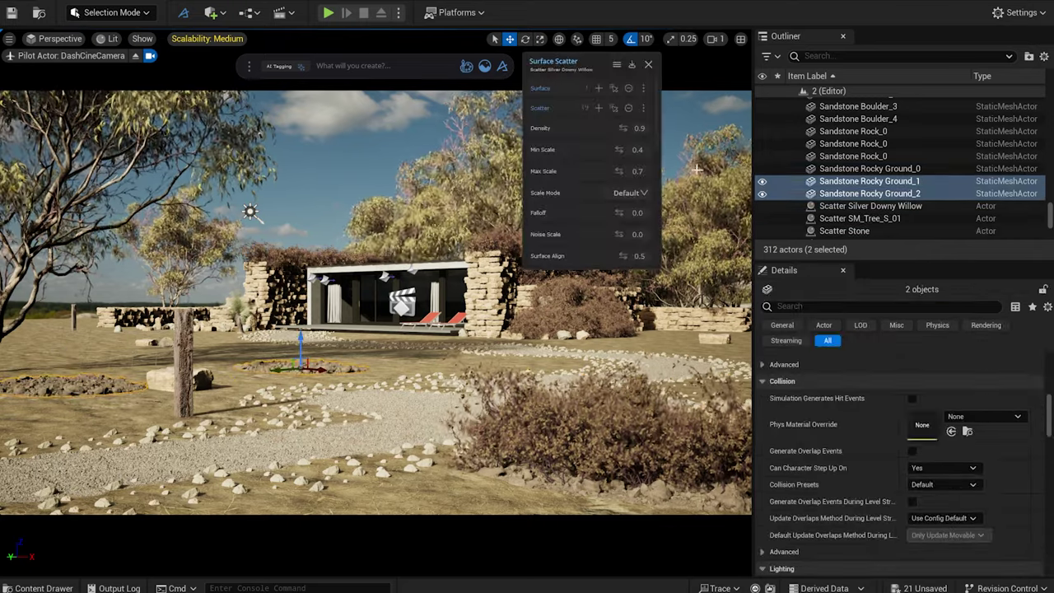
left_click(598, 88)
left_click(648, 65)
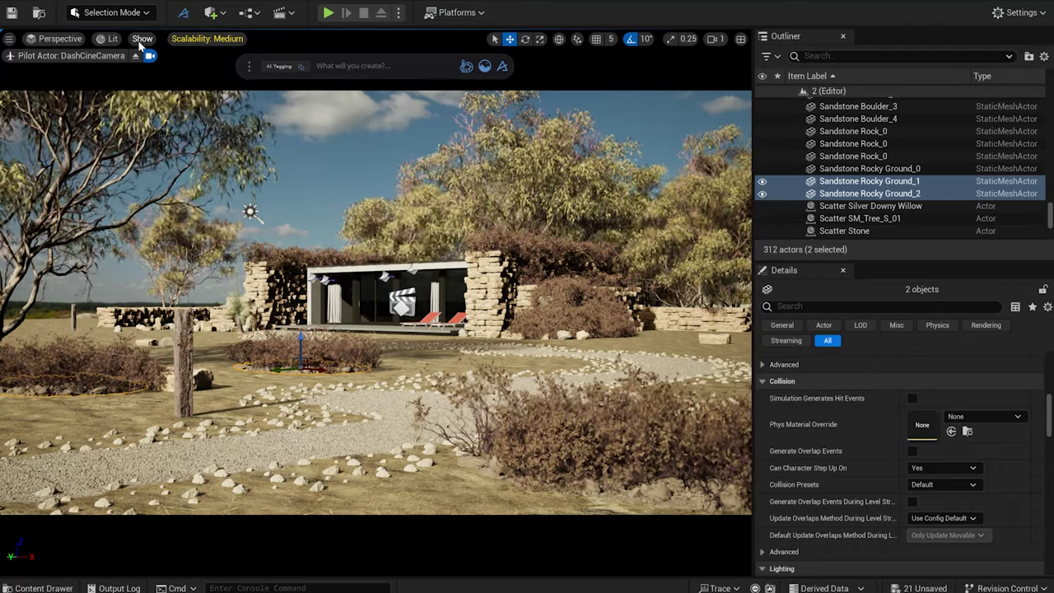
Render the camera view with Path Tracing and make the whole SCATTER folder visible
left_click(107, 38)
left_click(145, 198)
left_click_drag(1049, 212, 1034, 124)
left_click(762, 199)
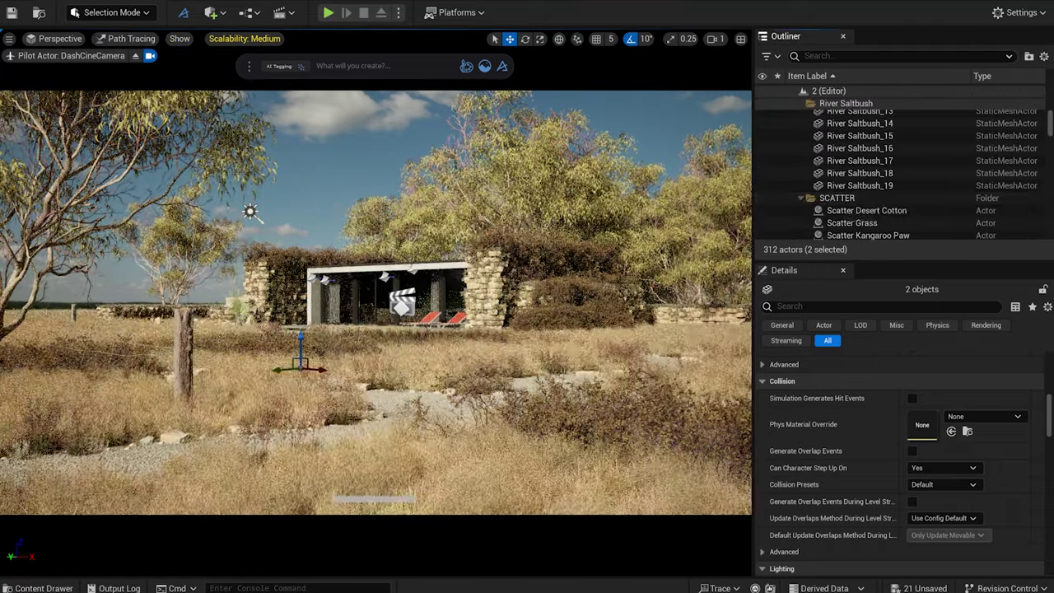
left_click(385, 164)
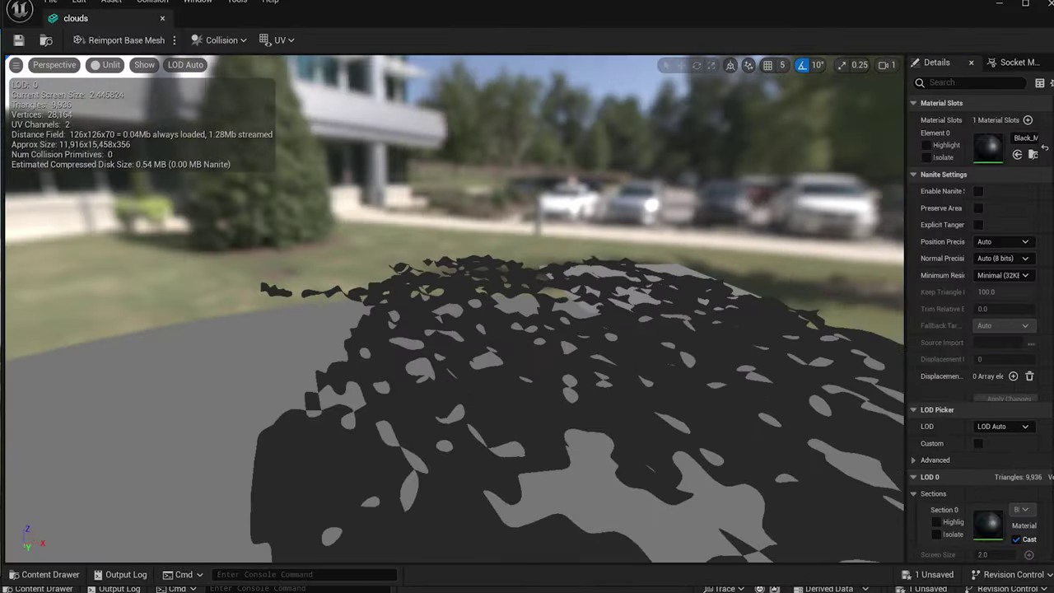
Inspect the clouds mesh with its black material from different angles in the mesh editor
right_click_drag(505, 329, 519, 387)
key("d")
key("a")
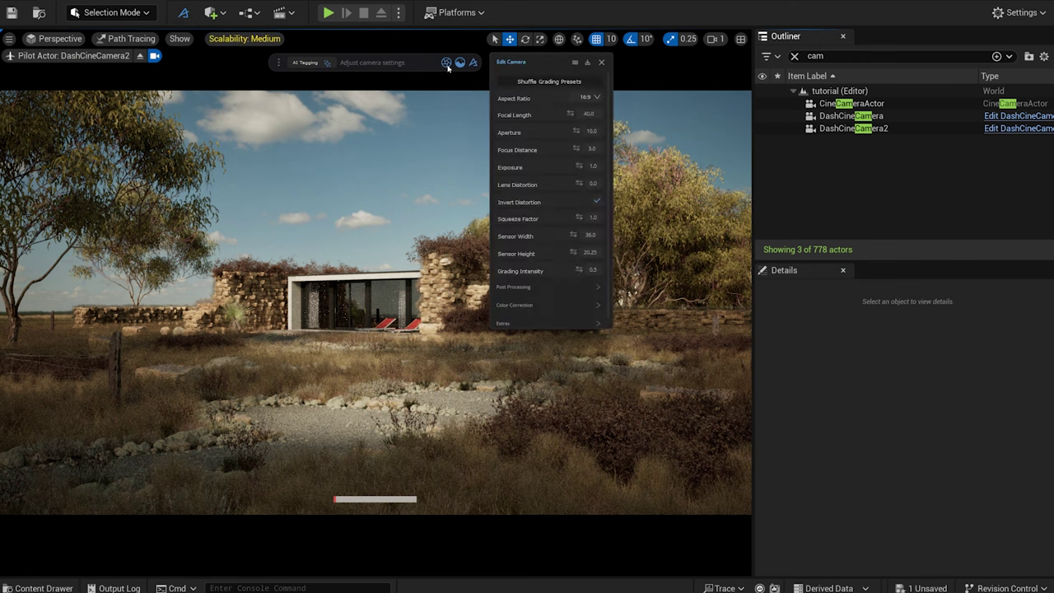
Enlarge the camera settings, expand the post-processing options and set the bloom to 0.5
left_click_drag(612, 328, 788, 451)
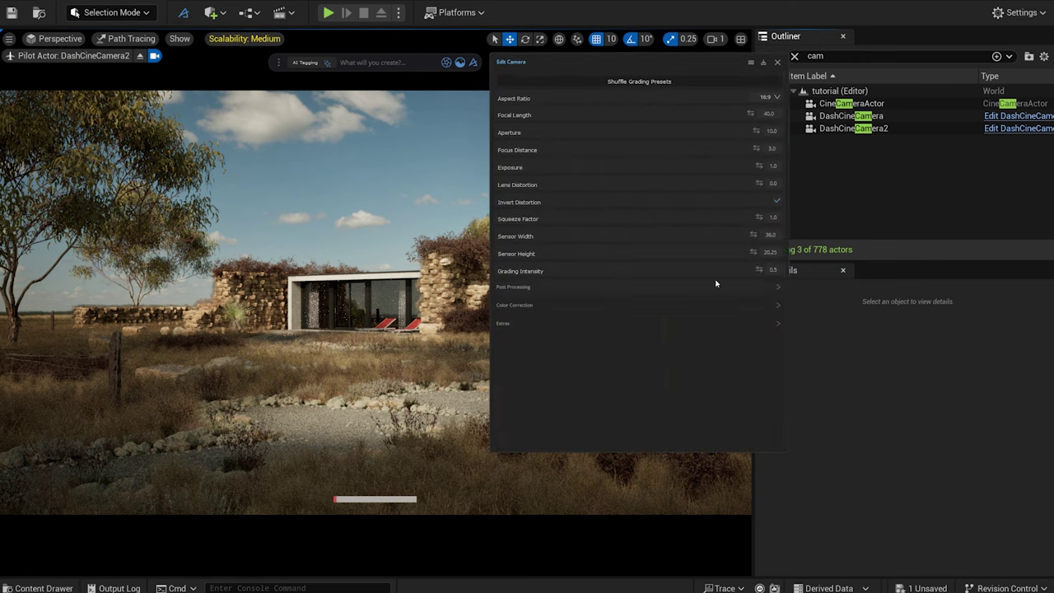
key("BackSpace")
key("BackSpace")
key("BackSpace")
type("1")
key("BackSpace")
type("0.5")
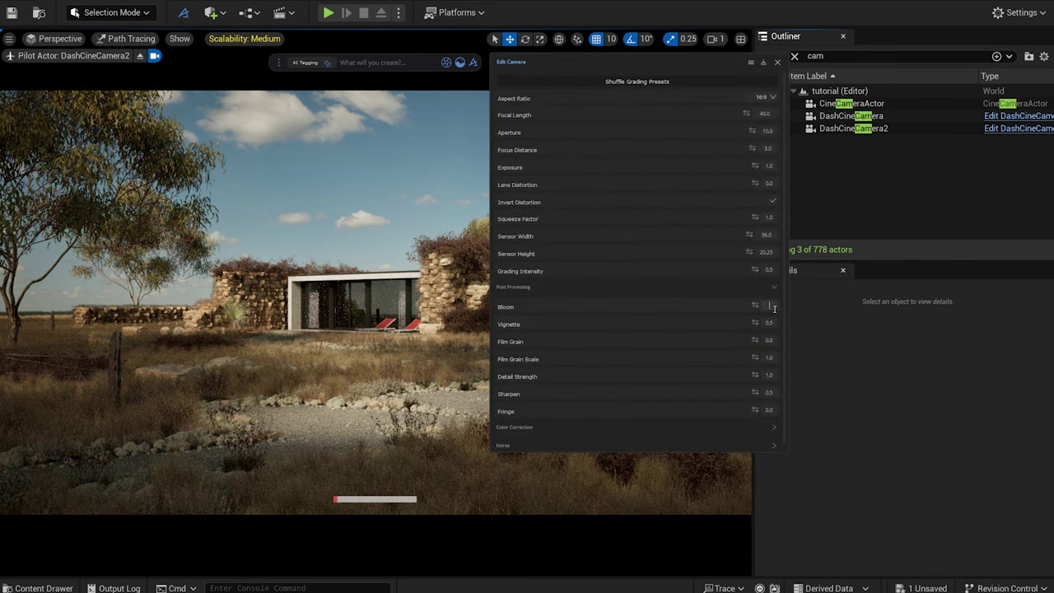